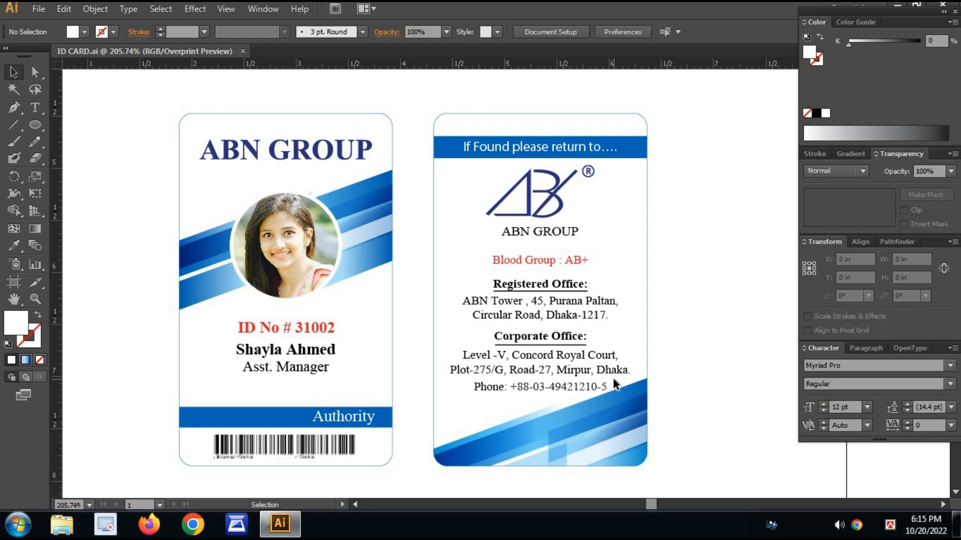
Examine the front and back of the ABN Group ID card and the Khejurtek Model School & College ID card.
{"action": "left_click", "coordinate": [613, 377]}
{"action": "left_click_drag", "start_coordinate": [735, 398], "coordinate": [395, 429]}
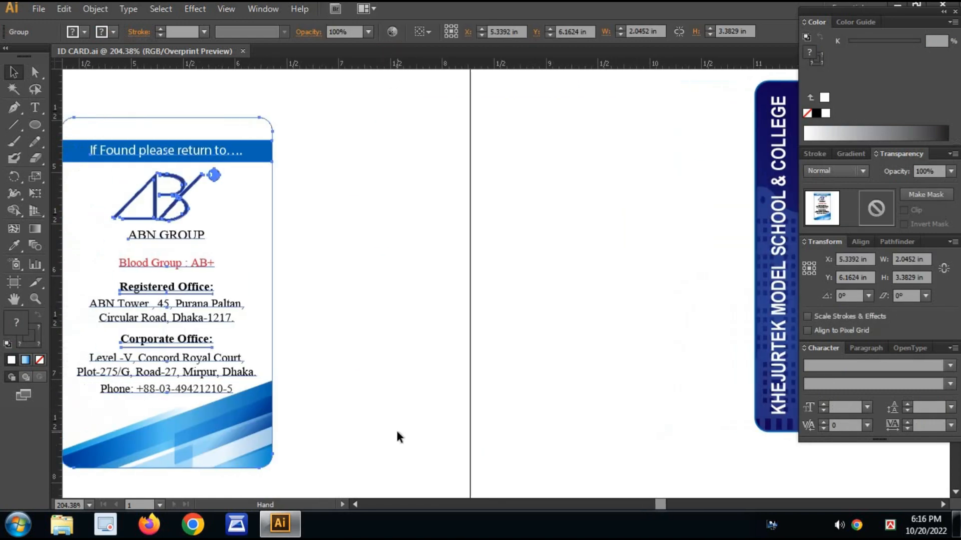
{"action": "left_click", "coordinate": [396, 428]}
{"action": "key", "text": "ctrl+minus"}
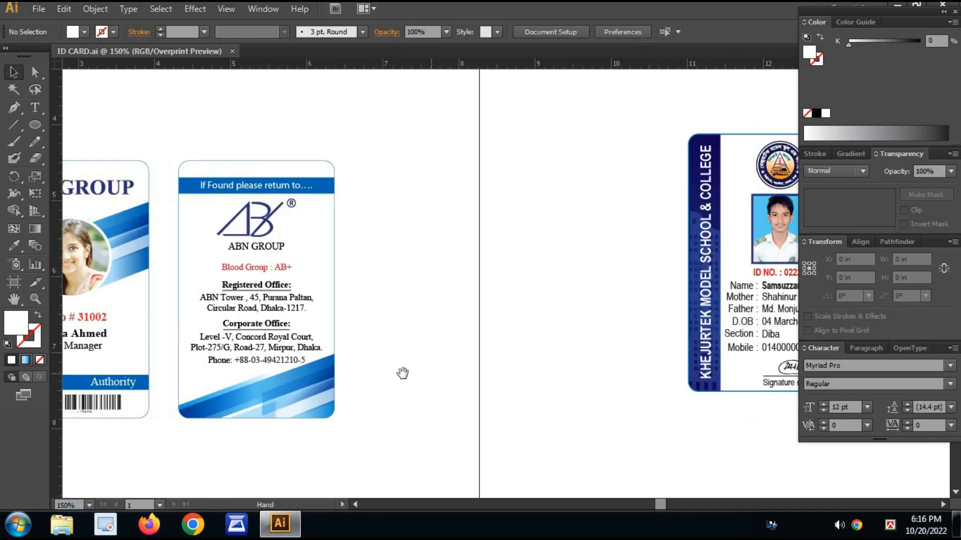
{"action": "left_click_drag", "start_coordinate": [401, 372], "coordinate": [322, 339]}
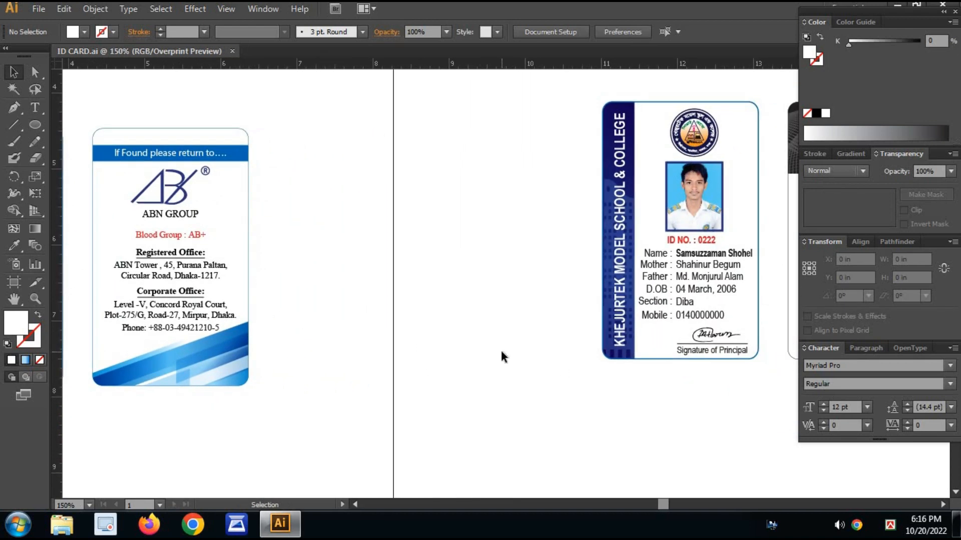
{"action": "left_click_drag", "start_coordinate": [654, 389], "coordinate": [365, 415]}
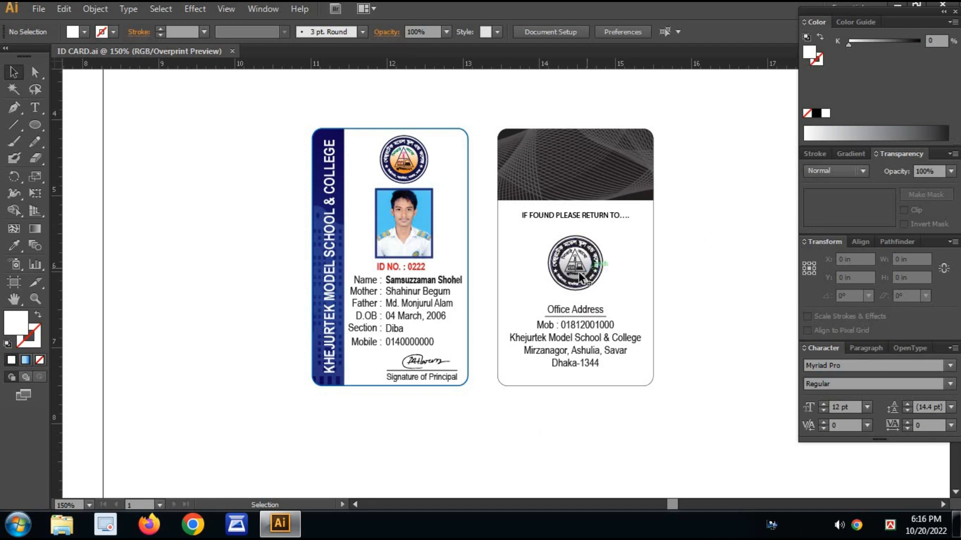
{"action": "left_click", "coordinate": [599, 269]}
{"action": "left_click", "coordinate": [709, 202]}
{"action": "mouse_move", "coordinate": [477, 87]}
{"action": "left_mouse_down"}
{"action": "mouse_move", "coordinate": [695, 436]}
{"action": "mouse_move", "coordinate": [510, 104]}
{"action": "mouse_move", "coordinate": [479, 98]}
{"action": "mouse_move", "coordinate": [655, 443]}
{"action": "mouse_move", "coordinate": [674, 445]}
{"action": "mouse_move", "coordinate": [488, 128]}
{"action": "mouse_move", "coordinate": [476, 100]}
{"action": "mouse_move", "coordinate": [485, 101]}
{"action": "left_mouse_up"}
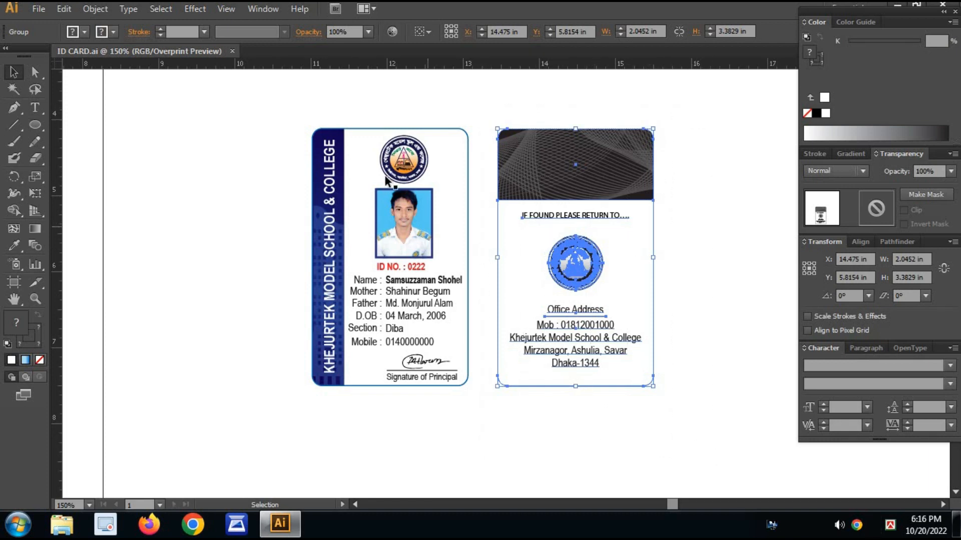
{"action": "left_click_drag", "start_coordinate": [276, 105], "coordinate": [478, 423]}
{"action": "key", "text": "space"}
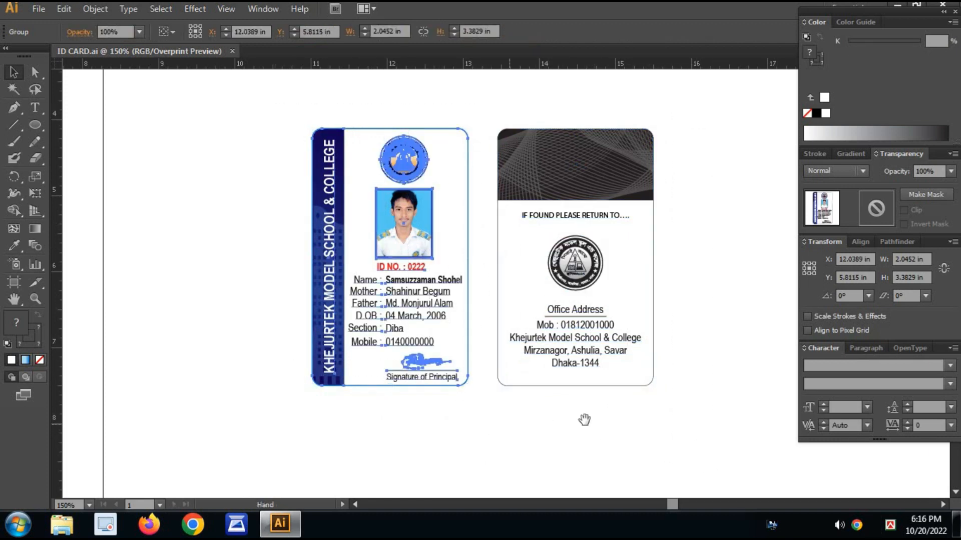
Examine the Uttara Club membership card, the cash card and the group of overlapping bank cards.
{"action": "left_click_drag", "start_coordinate": [583, 420], "coordinate": [105, 434]}
{"action": "left_click", "coordinate": [406, 426]}
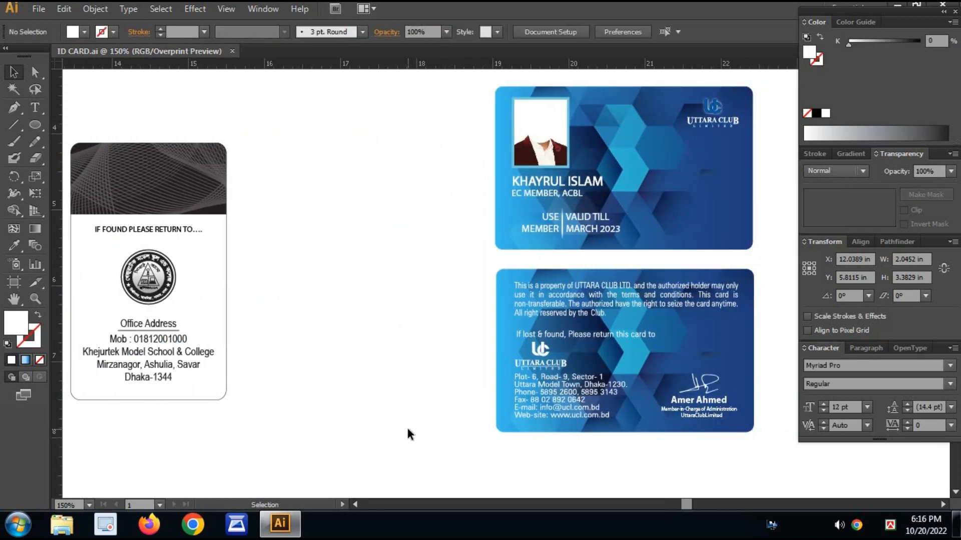
{"action": "key", "text": "space"}
{"action": "left_click_drag", "start_coordinate": [431, 423], "coordinate": [312, 418]}
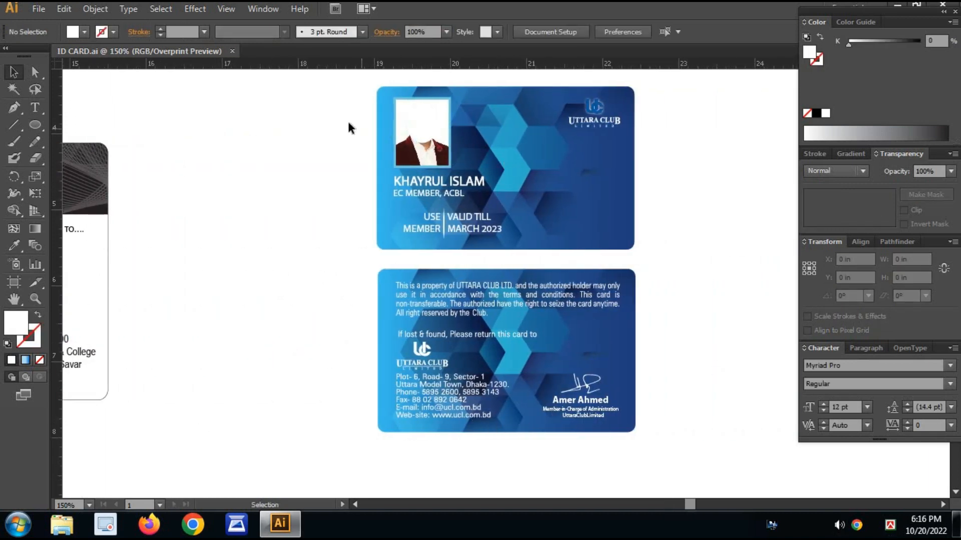
{"action": "key", "text": "space"}
{"action": "left_click_drag", "start_coordinate": [621, 220], "coordinate": [113, 251]}
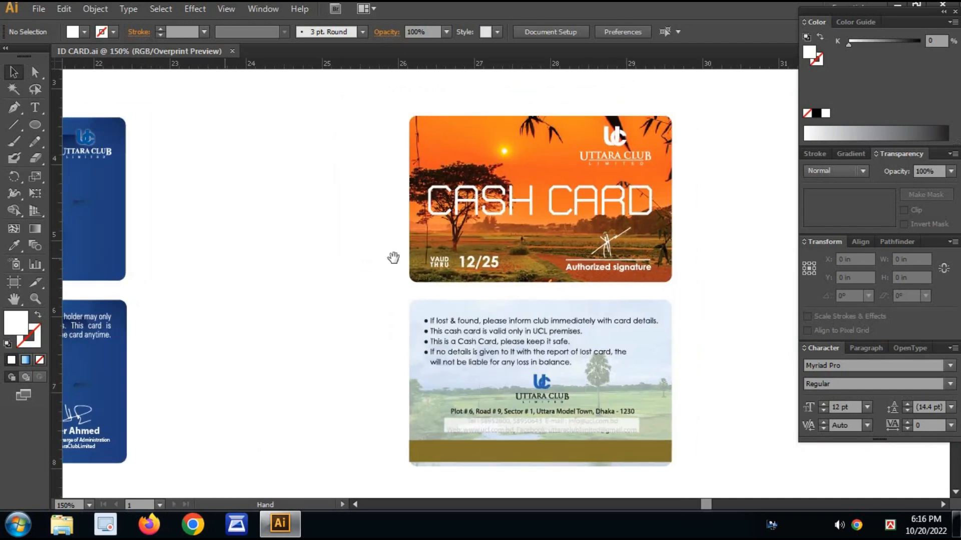
{"action": "left_click_drag", "start_coordinate": [447, 259], "coordinate": [270, 226]}
{"action": "left_click_drag", "start_coordinate": [639, 262], "coordinate": [442, 266]}
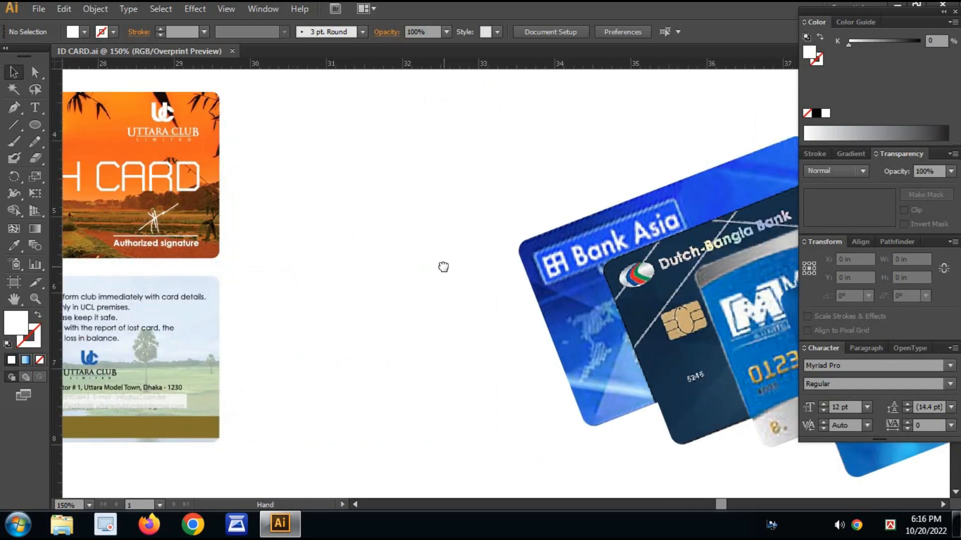
{"action": "left_click_drag", "start_coordinate": [681, 258], "coordinate": [290, 233]}
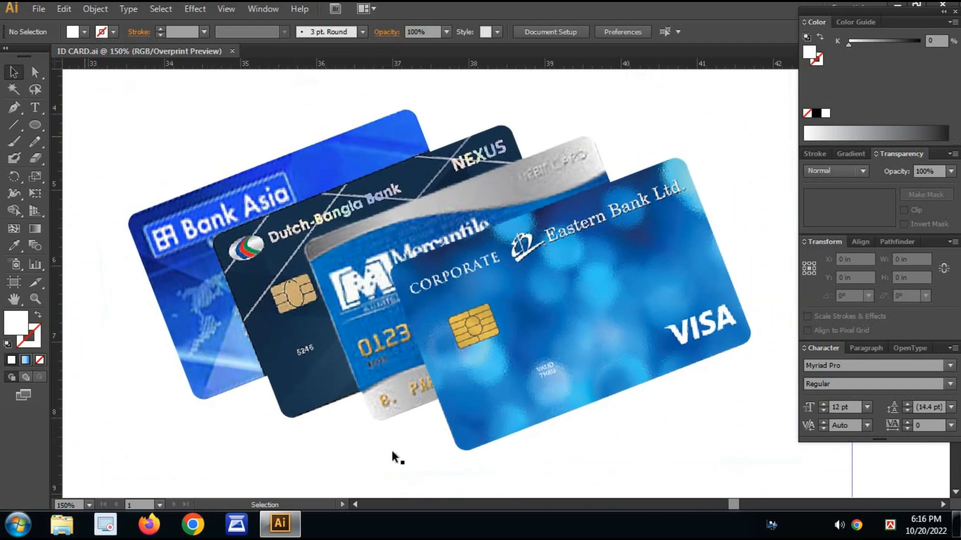
{"action": "key", "text": "space"}
{"action": "left_click_drag", "start_coordinate": [309, 319], "coordinate": [286, 328]}
{"action": "left_click", "coordinate": [775, 259]}
{"action": "key", "text": "space"}
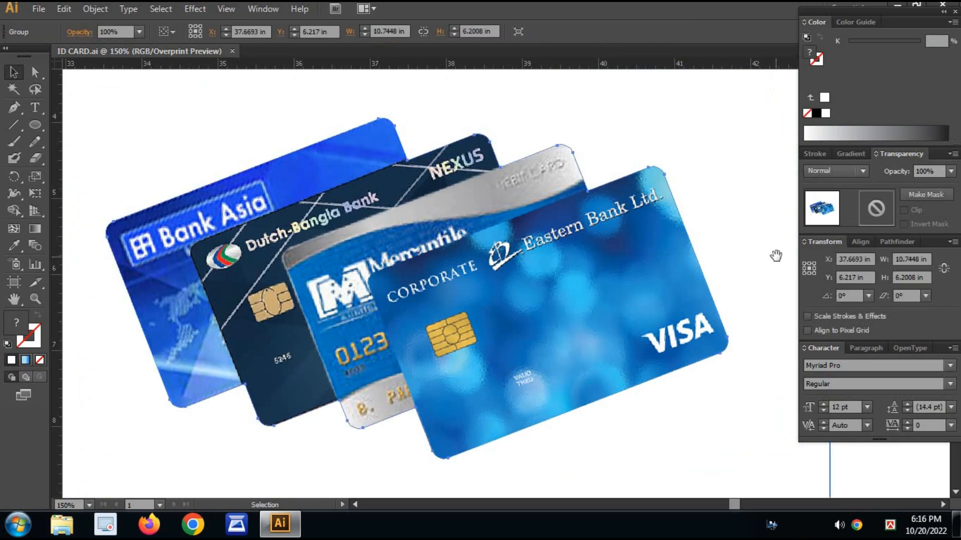
{"action": "left_click_drag", "start_coordinate": [466, 296], "coordinate": [634, 305]}
Go back past the cash card and examine the lanyard picture placed away from the sample cards.
{"action": "left_click", "coordinate": [151, 304]}
{"action": "key", "text": "space"}
{"action": "left_click_drag", "start_coordinate": [232, 264], "coordinate": [716, 337]}
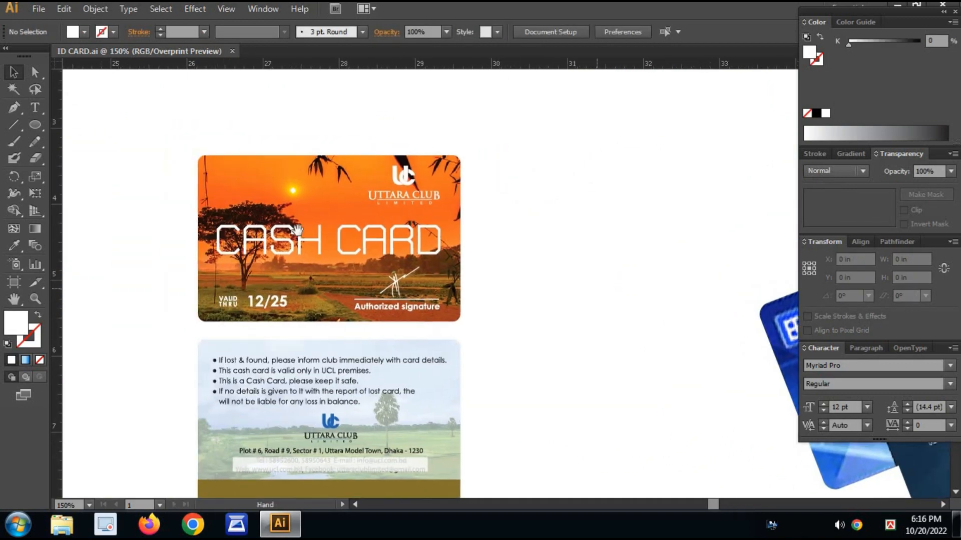
{"action": "left_click_drag", "start_coordinate": [297, 231], "coordinate": [525, 449]}
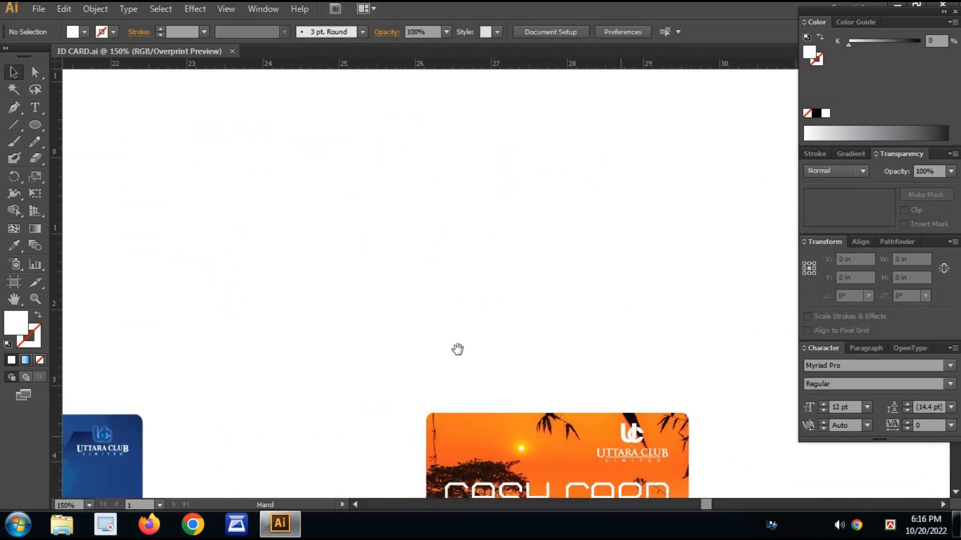
{"action": "left_click_drag", "start_coordinate": [283, 307], "coordinate": [874, 450]}
{"action": "left_click_drag", "start_coordinate": [385, 306], "coordinate": [708, 396]}
{"action": "left_click_drag", "start_coordinate": [300, 392], "coordinate": [353, 461]}
{"action": "key", "text": "ctrl+space"}
{"action": "left_click_drag", "start_coordinate": [217, 120], "coordinate": [756, 454]}
{"action": "left_click_drag", "start_coordinate": [657, 384], "coordinate": [694, 410]}
{"action": "left_click", "coordinate": [356, 343]}
{"action": "key", "text": "ctrl+minus"}
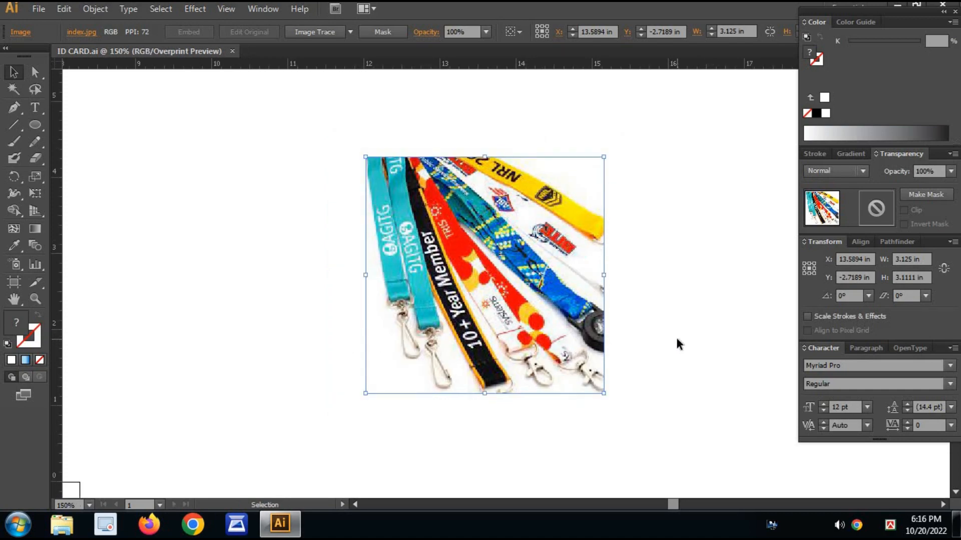
Review both sides of the ABN Group ID card again and compare them with the school ID card.
{"action": "left_click", "coordinate": [675, 335]}
{"action": "left_click_drag", "start_coordinate": [272, 392], "coordinate": [487, 134]}
{"action": "left_click_drag", "start_coordinate": [480, 336], "coordinate": [581, 136]}
{"action": "left_click_drag", "start_coordinate": [411, 413], "coordinate": [585, 205]}
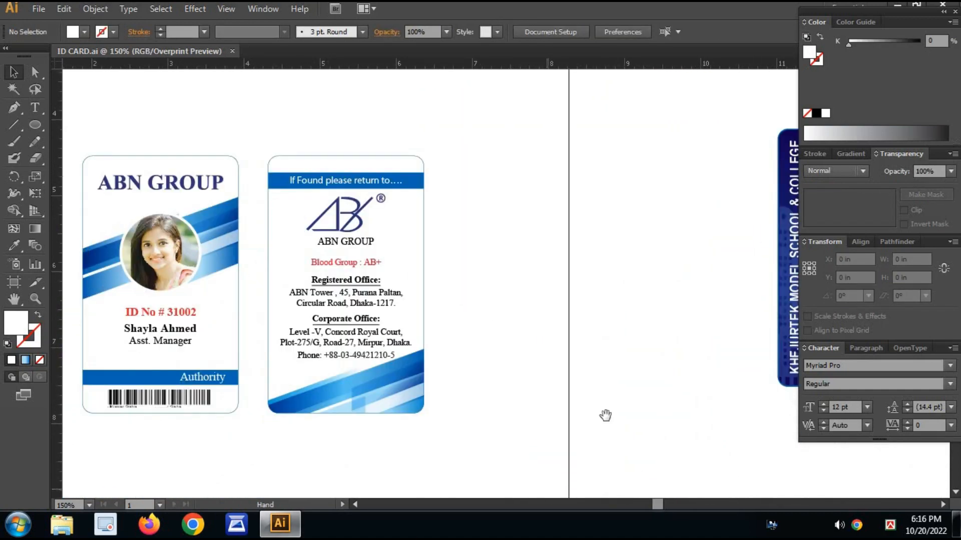
{"action": "left_click_drag", "start_coordinate": [249, 381], "coordinate": [499, 339]}
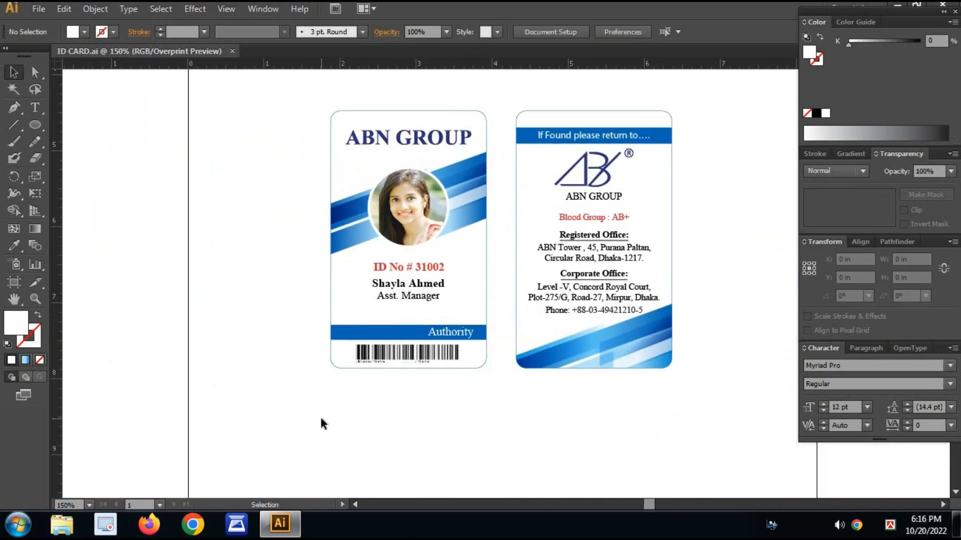
{"action": "left_click_drag", "start_coordinate": [508, 429], "coordinate": [487, 427]}
{"action": "left_click_drag", "start_coordinate": [554, 420], "coordinate": [496, 418]}
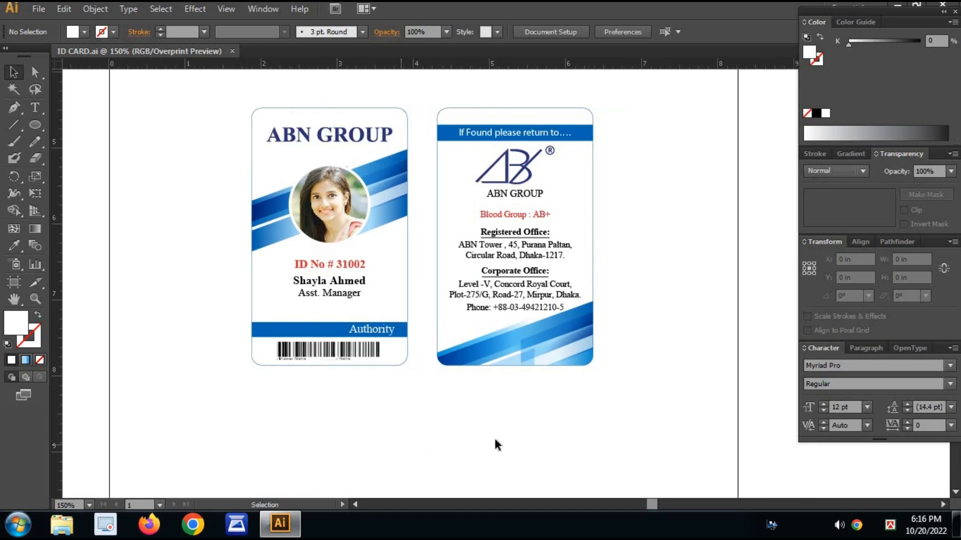
{"action": "left_click_drag", "start_coordinate": [617, 411], "coordinate": [510, 388]}
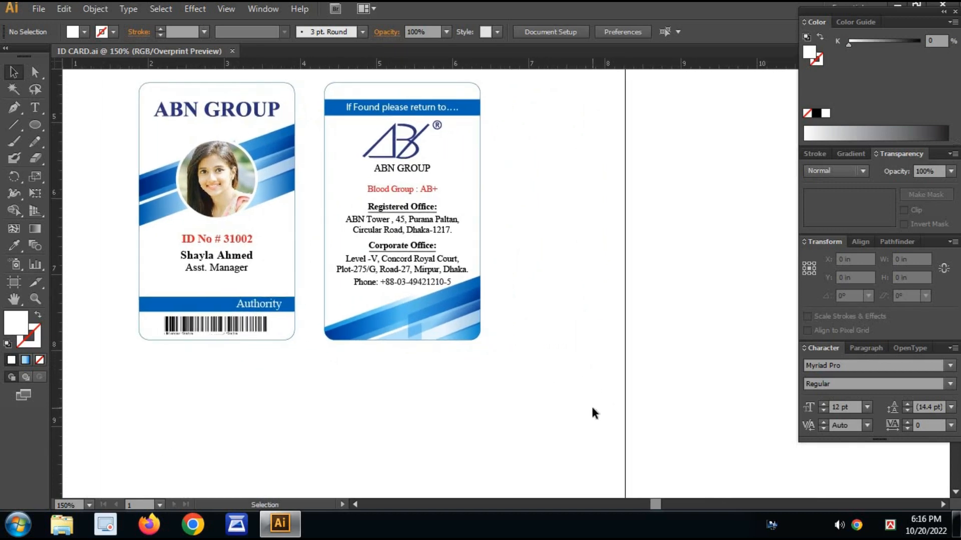
{"action": "left_click_drag", "start_coordinate": [704, 382], "coordinate": [703, 411]}
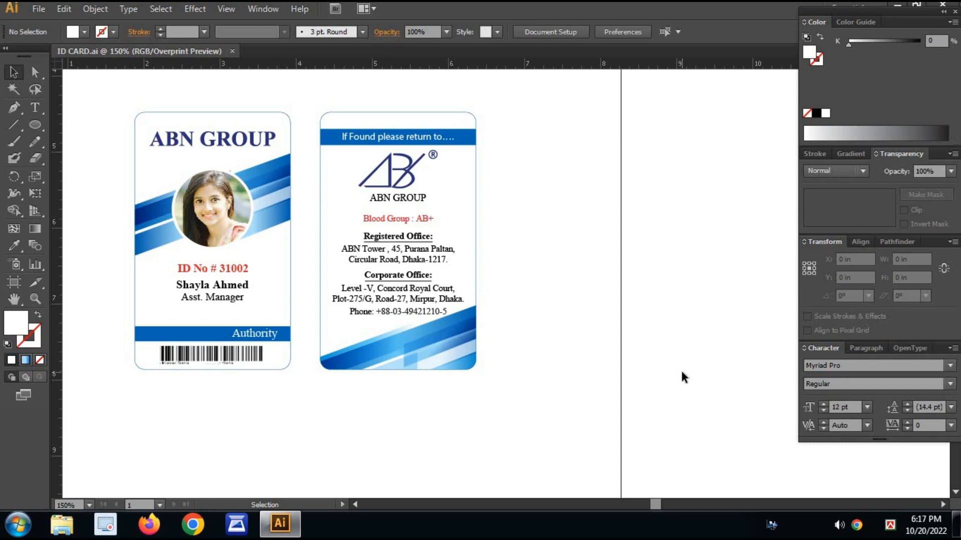
{"action": "left_click_drag", "start_coordinate": [648, 343], "coordinate": [96, 396]}
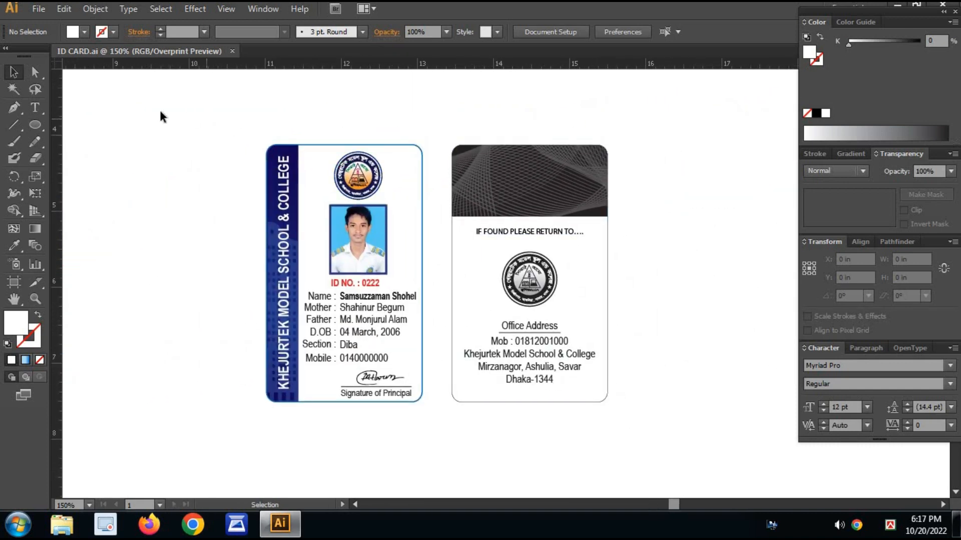
{"action": "left_click_drag", "start_coordinate": [632, 321], "coordinate": [609, 320]}
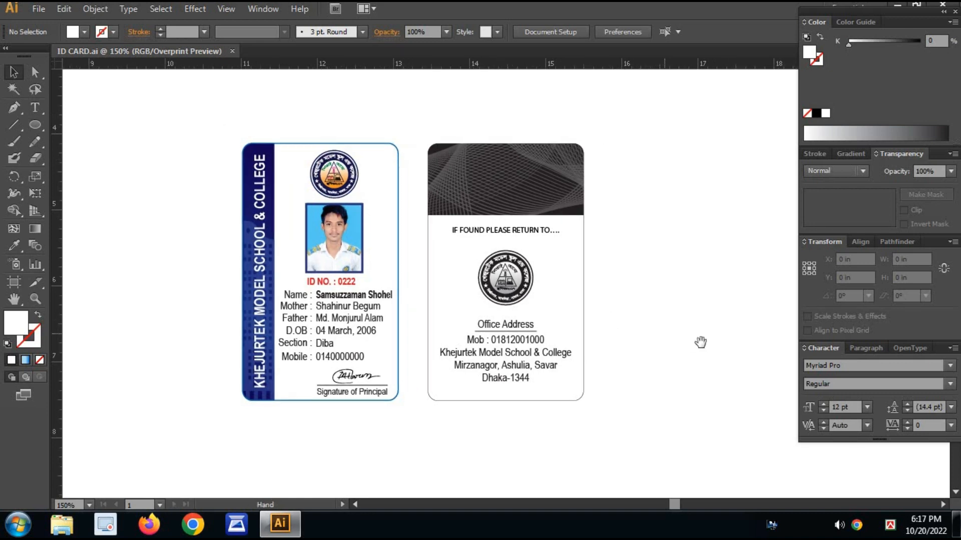
{"action": "mouse_move", "coordinate": [701, 343]}
{"action": "left_mouse_down"}
{"action": "mouse_move", "coordinate": [616, 337]}
{"action": "mouse_move", "coordinate": [695, 342]}
{"action": "left_mouse_up"}
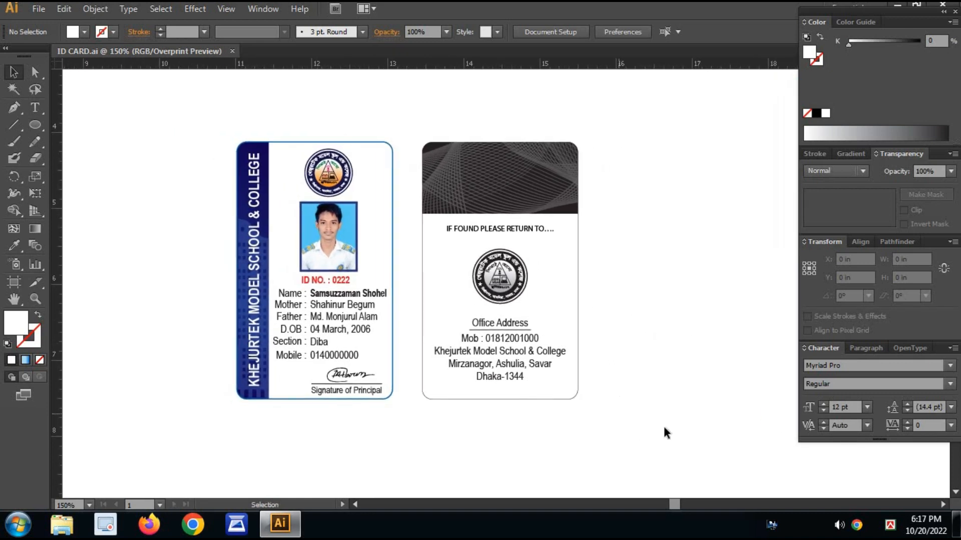
{"action": "left_click_drag", "start_coordinate": [719, 407], "coordinate": [517, 410]}
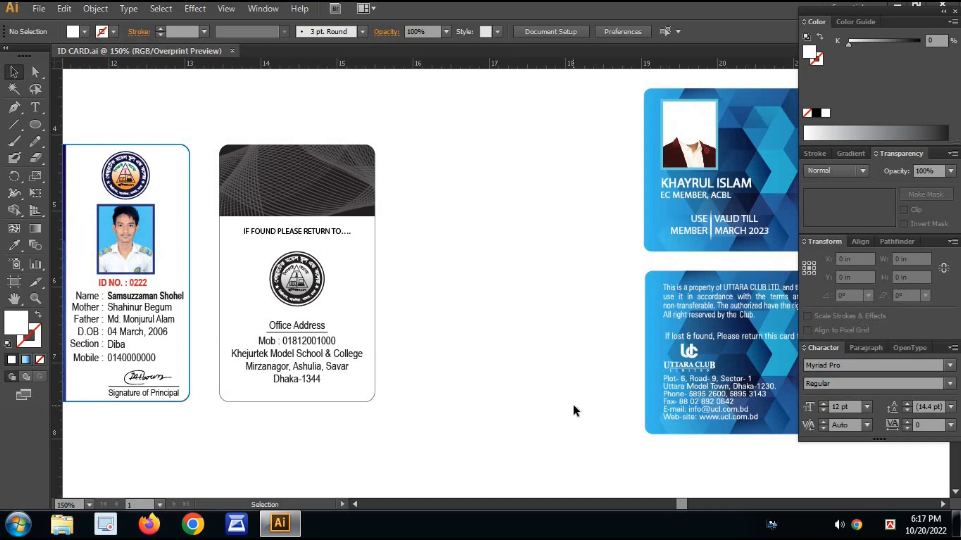
{"action": "left_click_drag", "start_coordinate": [575, 403], "coordinate": [414, 403]}
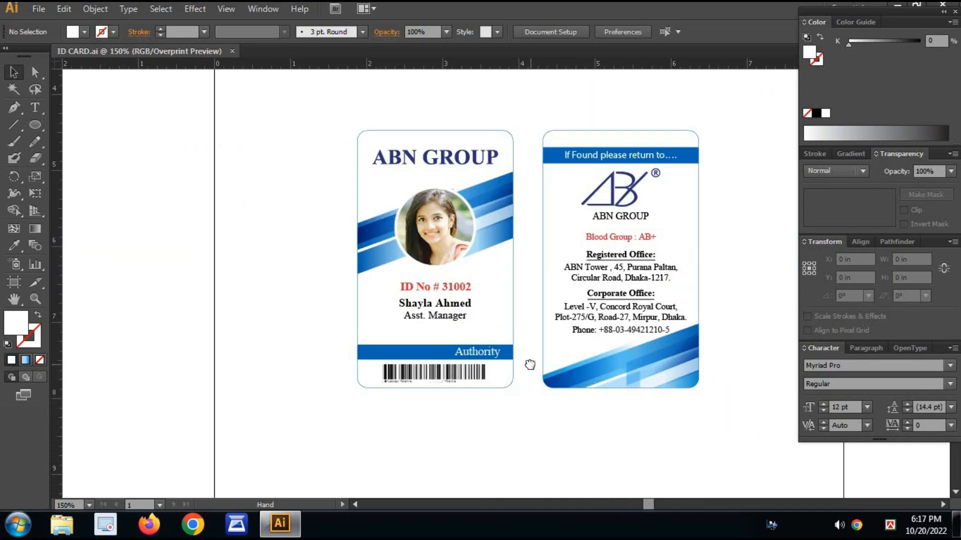
{"action": "left_click_drag", "start_coordinate": [530, 365], "coordinate": [418, 358]}
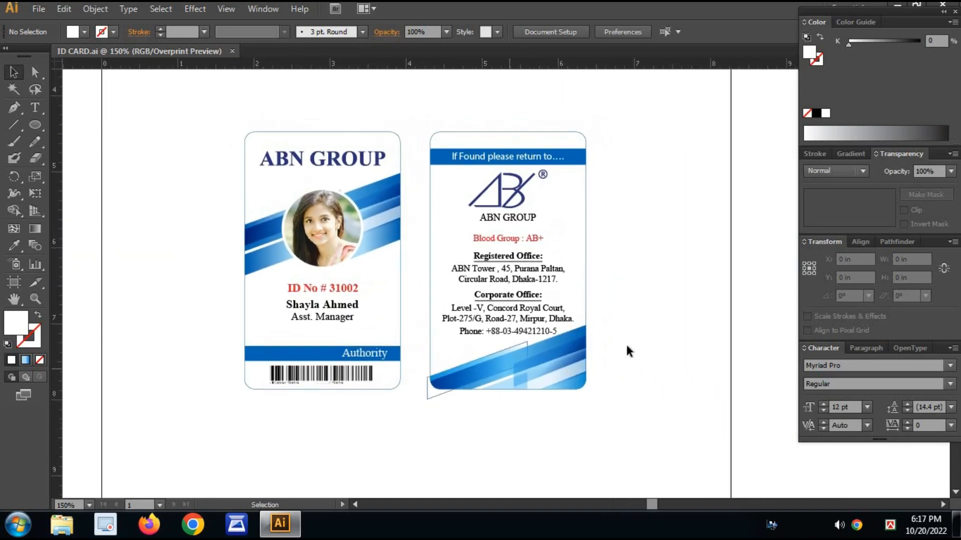
{"action": "left_click_drag", "start_coordinate": [645, 111], "coordinate": [410, 429]}
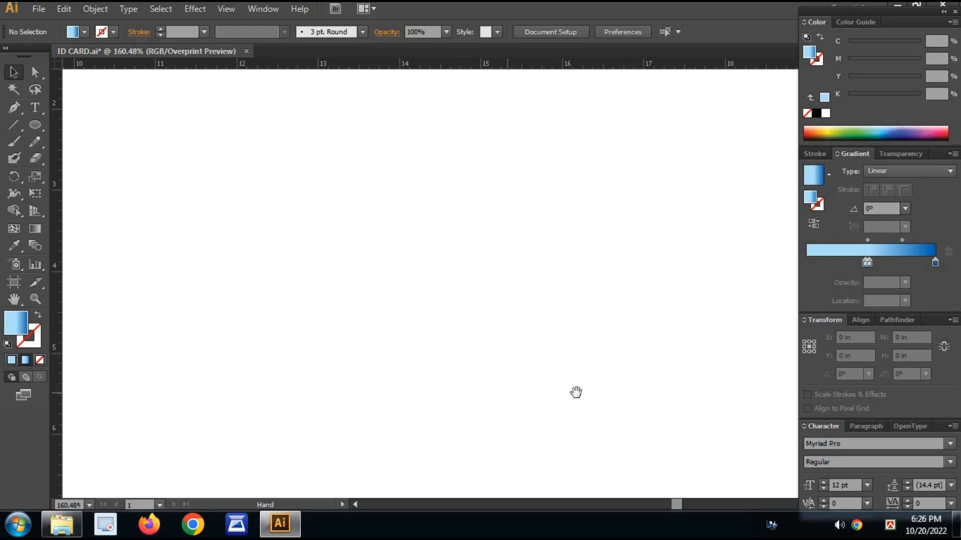
Examine the loose source content for the ID card: front text, portrait photo, return notice, office addresses and ABN logo.
{"action": "left_click_drag", "start_coordinate": [576, 392], "coordinate": [498, 375]}
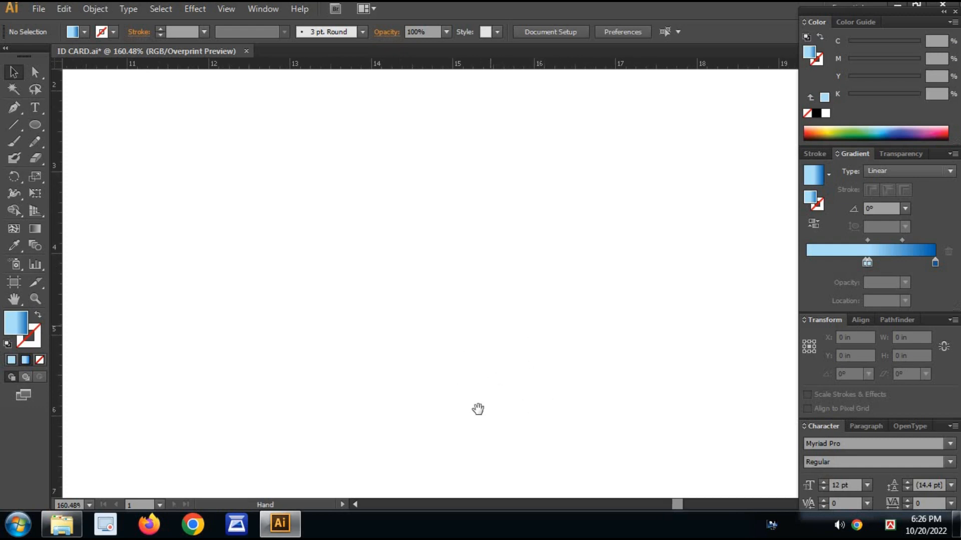
{"action": "left_click_drag", "start_coordinate": [537, 427], "coordinate": [540, 394]}
{"action": "left_click_drag", "start_coordinate": [395, 392], "coordinate": [397, 298]}
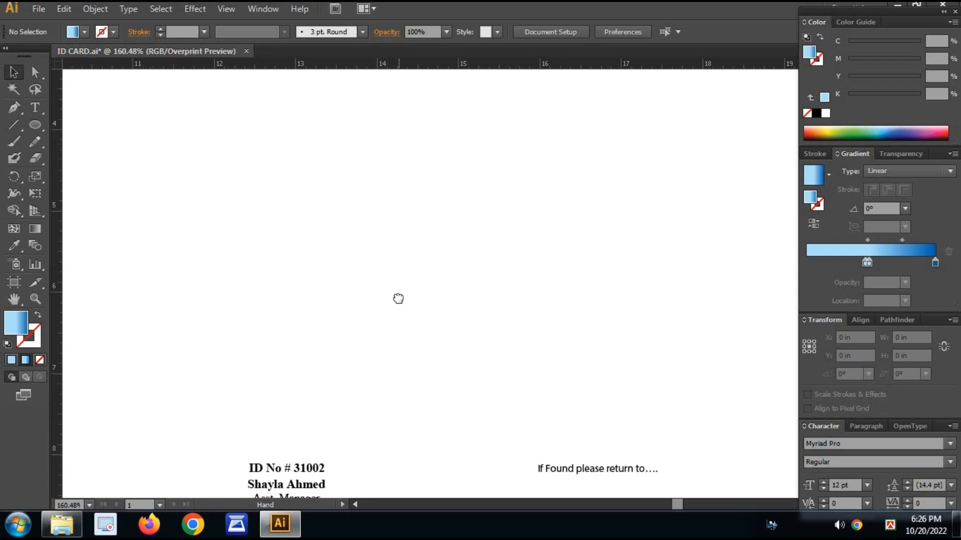
{"action": "left_click_drag", "start_coordinate": [352, 354], "coordinate": [307, 266]}
{"action": "left_click_drag", "start_coordinate": [353, 384], "coordinate": [252, 282]}
{"action": "left_click_drag", "start_coordinate": [607, 384], "coordinate": [607, 354]}
{"action": "left_click_drag", "start_coordinate": [625, 458], "coordinate": [654, 424]}
{"action": "left_click_drag", "start_coordinate": [551, 179], "coordinate": [508, 370]}
{"action": "left_click_drag", "start_coordinate": [617, 385], "coordinate": [474, 457]}
{"action": "scroll", "coordinate": [461, 466], "scroll_direction": "up", "scroll_amount": 2}
{"action": "left_click", "coordinate": [249, 371]}
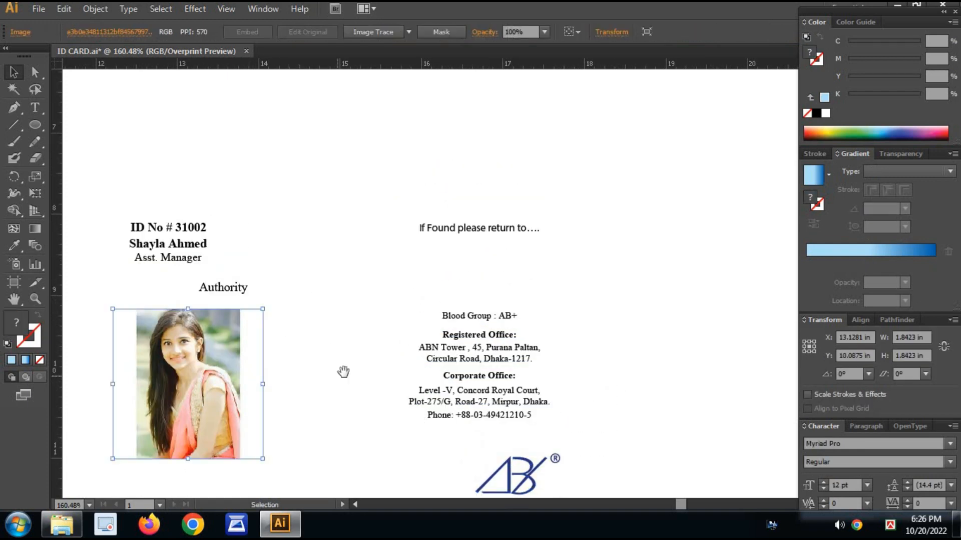
{"action": "left_click_drag", "start_coordinate": [343, 371], "coordinate": [348, 382]}
{"action": "left_click", "coordinate": [181, 287]}
{"action": "left_click_drag", "start_coordinate": [526, 243], "coordinate": [521, 338]}
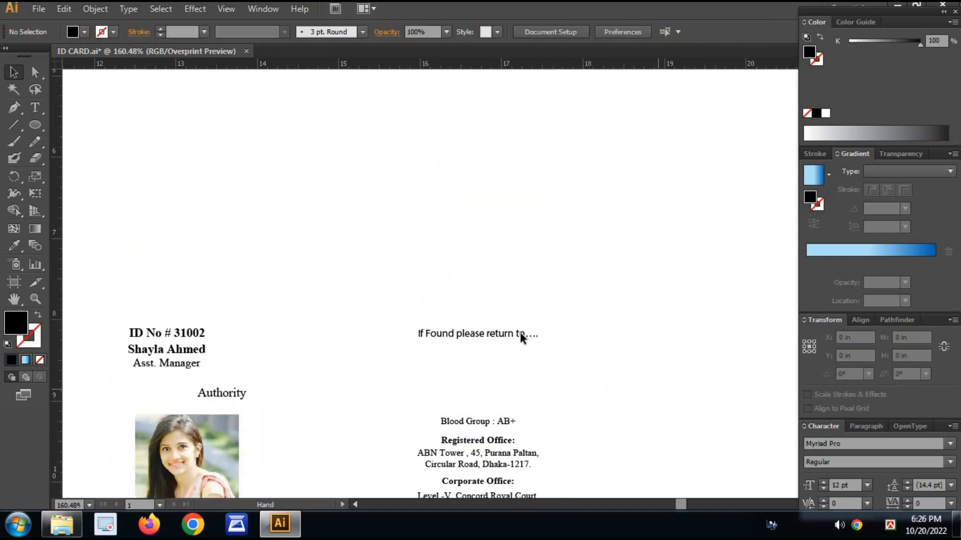
{"action": "left_click", "coordinate": [451, 336]}
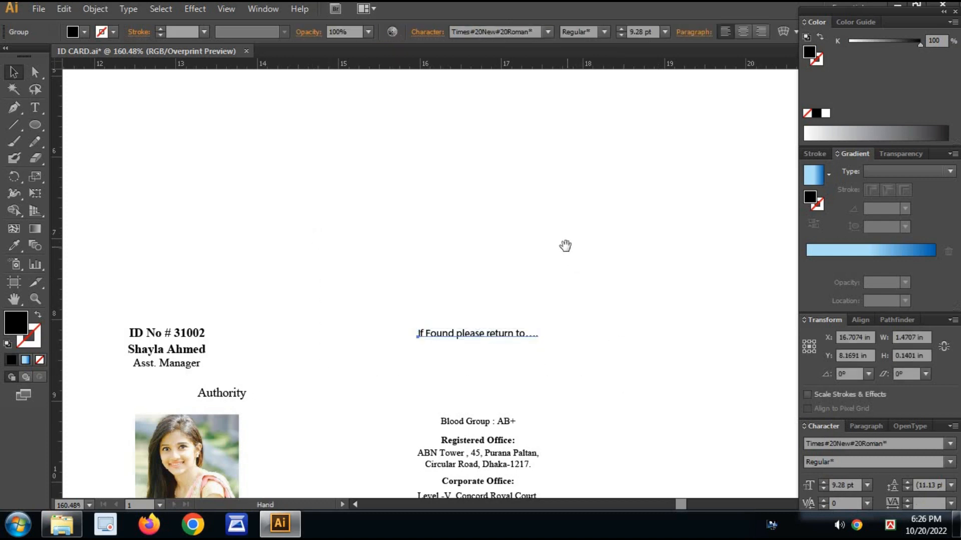
{"action": "left_click_drag", "start_coordinate": [564, 246], "coordinate": [576, 447]}
{"action": "left_click_drag", "start_coordinate": [532, 328], "coordinate": [550, 434]}
{"action": "left_click", "coordinate": [549, 434]}
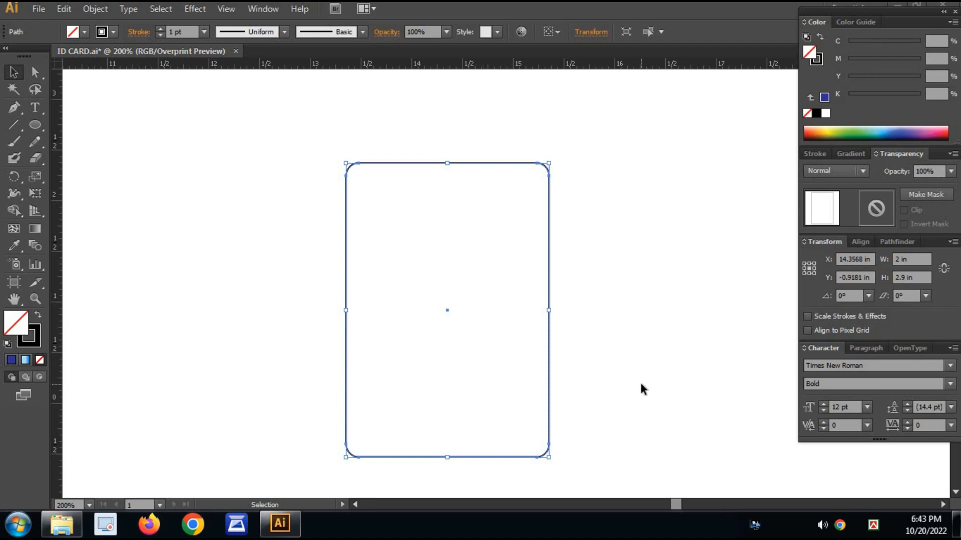
Set the rounded card outline's height to 3.4 in.
{"action": "left_click_drag", "start_coordinate": [633, 343], "coordinate": [632, 328]}
{"action": "left_click_drag", "start_coordinate": [260, 135], "coordinate": [676, 306]}
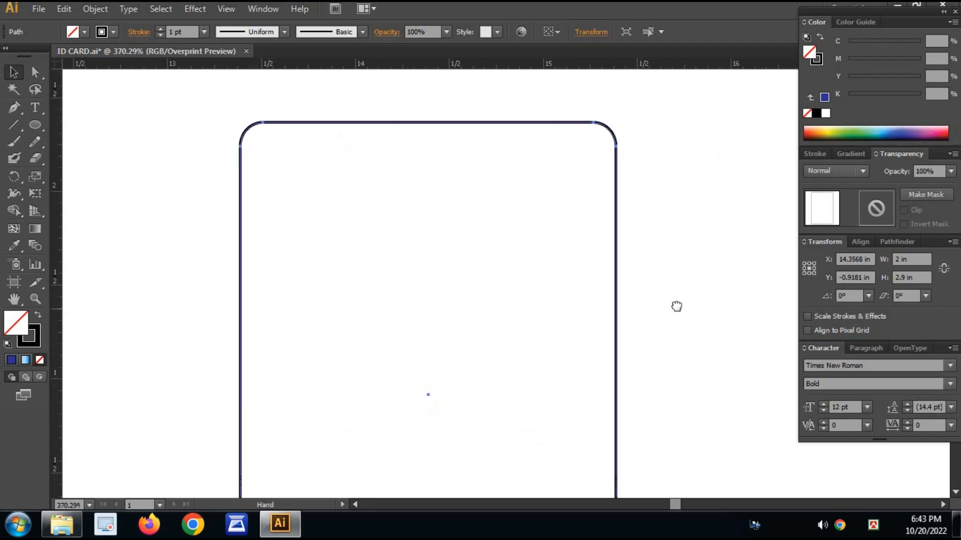
{"action": "left_click_drag", "start_coordinate": [663, 384], "coordinate": [671, 282]}
{"action": "left_click", "coordinate": [678, 392]}
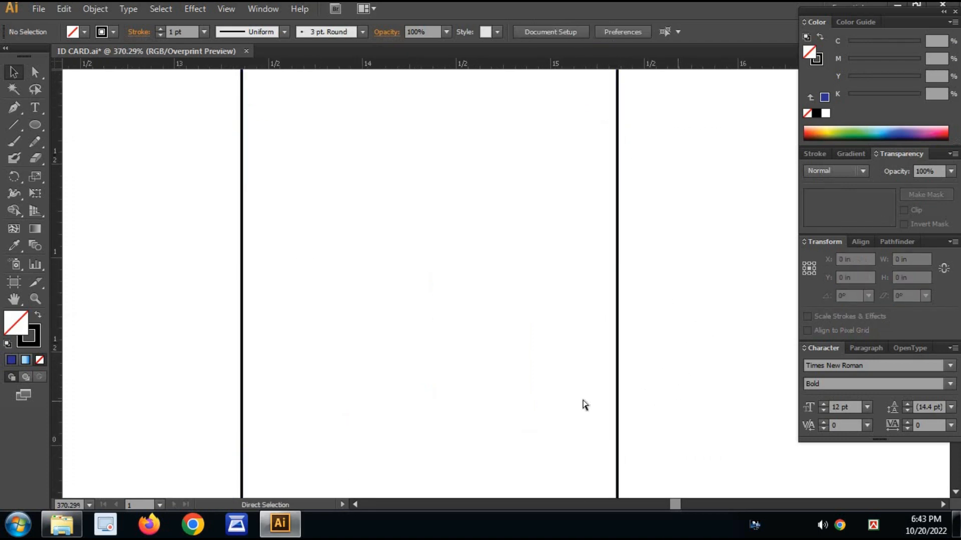
{"action": "key", "text": "ctrl+minus"}
{"action": "left_click_drag", "start_coordinate": [624, 255], "coordinate": [529, 326]}
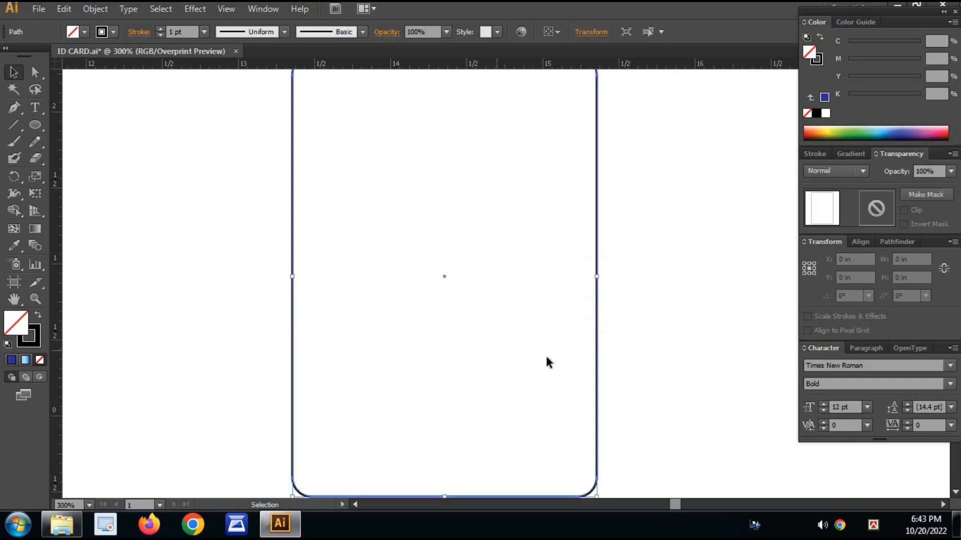
{"action": "left_click_drag", "start_coordinate": [914, 260], "coordinate": [840, 271]}
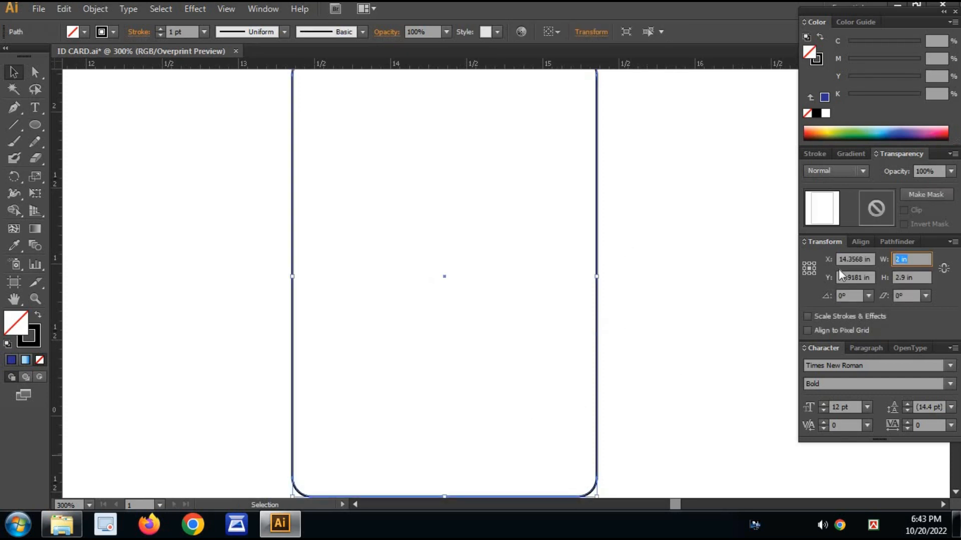
{"action": "left_click", "coordinate": [916, 277]}
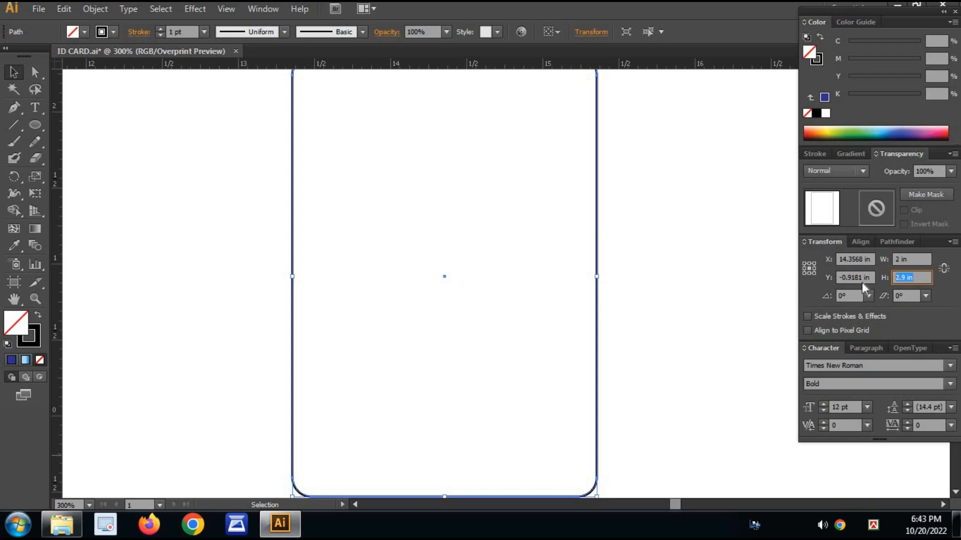
{"action": "type", "text": "3.5"}
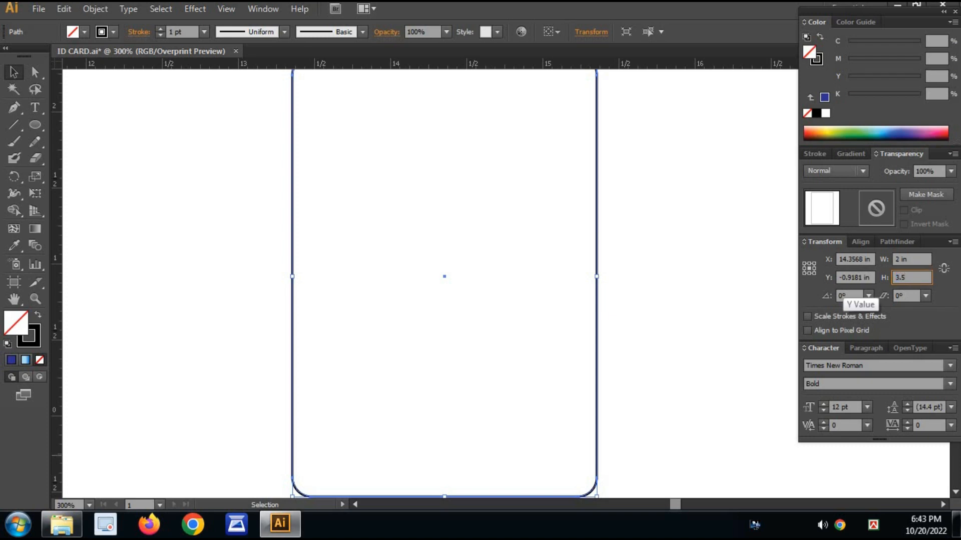
{"action": "key", "text": "Return"}
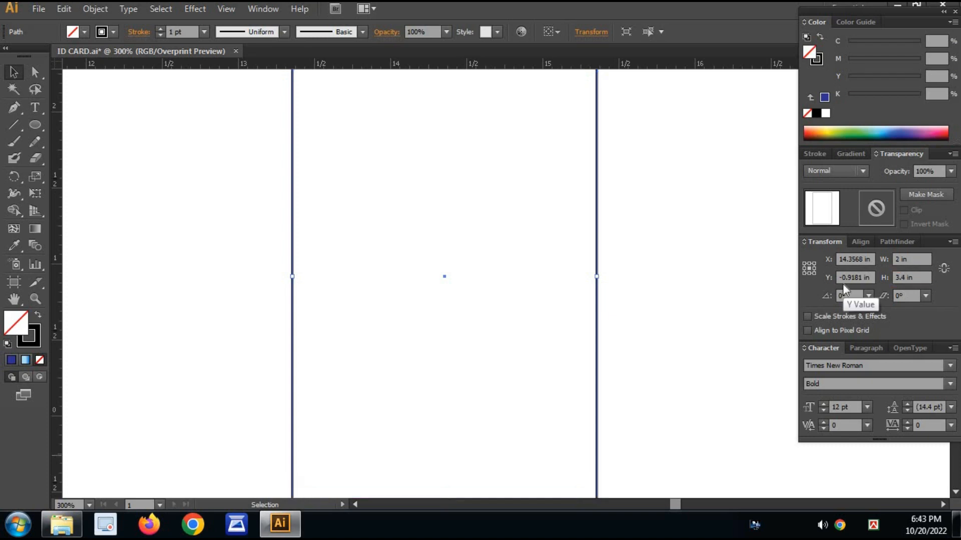
Duplicate the rounded card outline horizontally to its right, with a small gap, for the card's second side.
{"action": "left_click", "coordinate": [629, 335]}
{"action": "key", "text": "ctrl+minus"}
{"action": "key", "text": "ctrl+minus"}
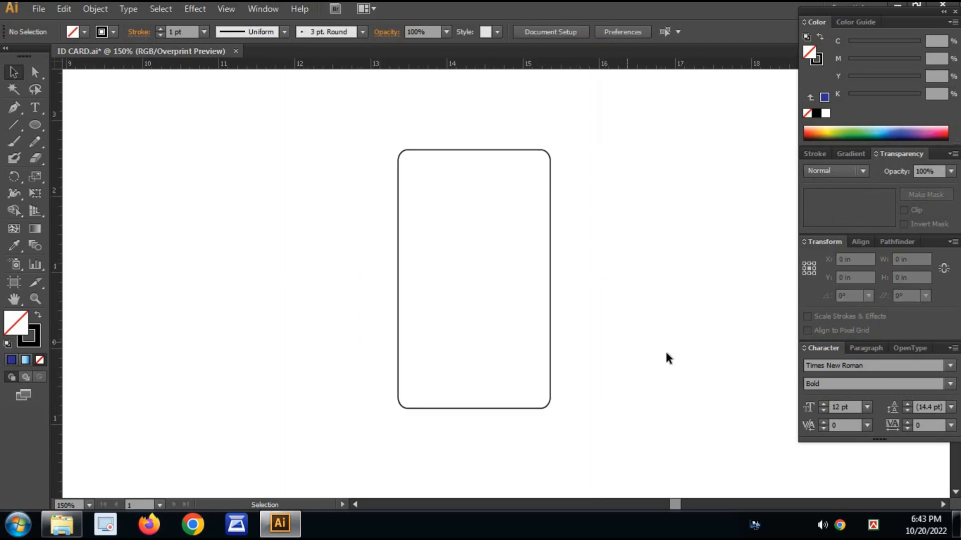
{"action": "key", "text": "space"}
{"action": "left_click_drag", "start_coordinate": [618, 337], "coordinate": [591, 347]}
{"action": "left_click_drag", "start_coordinate": [577, 287], "coordinate": [443, 362]}
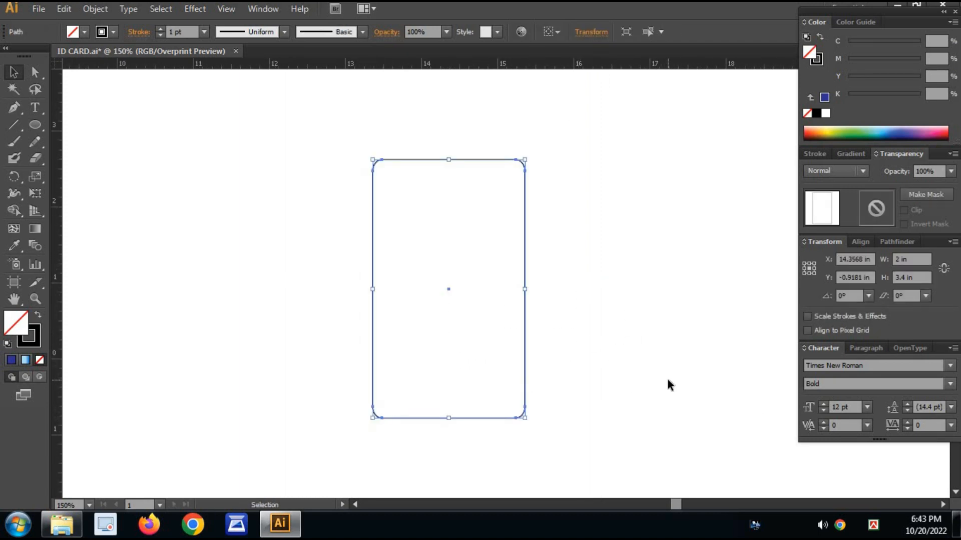
{"action": "left_click", "coordinate": [667, 379]}
{"action": "key", "text": "space"}
{"action": "left_click_drag", "start_coordinate": [665, 367], "coordinate": [637, 369]}
{"action": "left_click_drag", "start_coordinate": [495, 370], "coordinate": [696, 370]}
{"action": "key", "text": "space"}
Set the stroke weight of both card outlines to 0.1 pt.
{"action": "left_click_drag", "start_coordinate": [607, 352], "coordinate": [392, 407]}
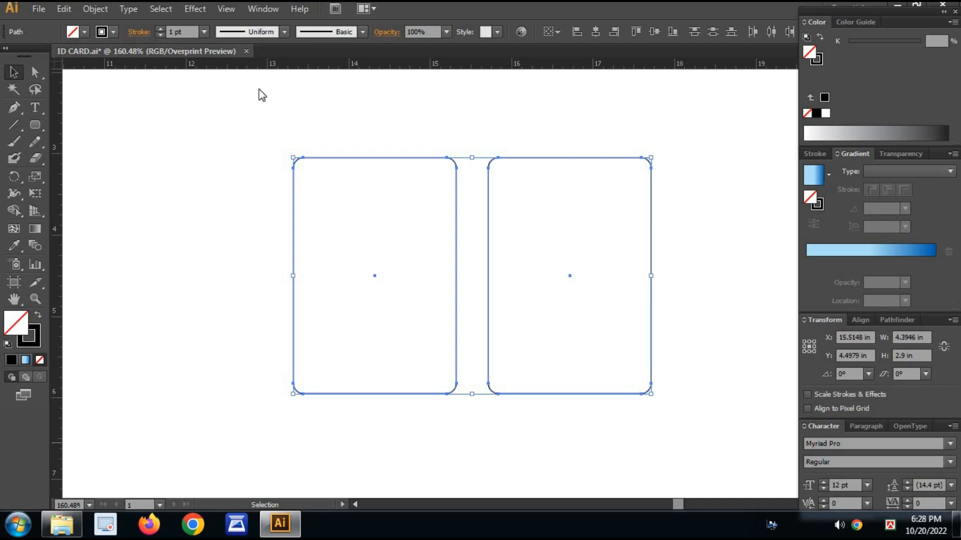
{"action": "left_click", "coordinate": [190, 31]}
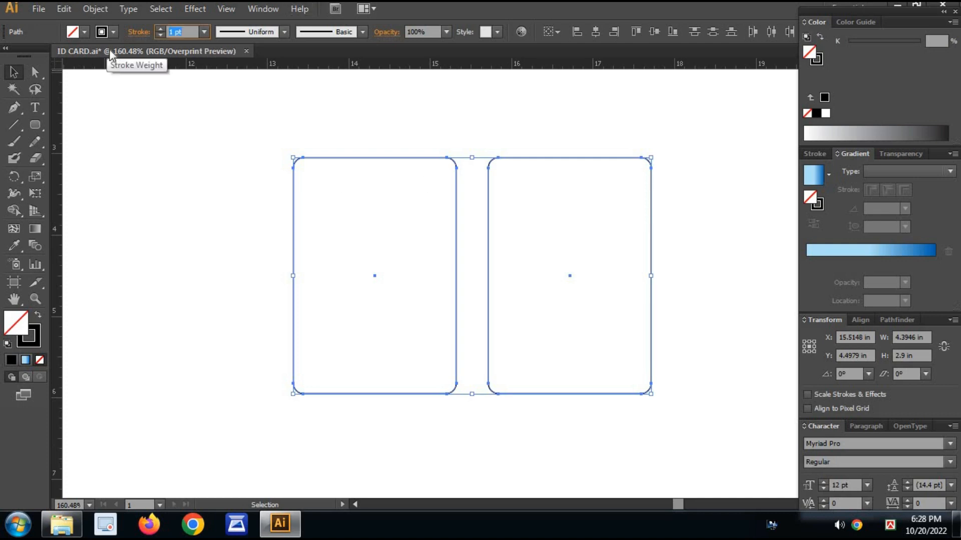
{"action": "type", "text": "0.1"}
{"action": "key", "text": "Return"}
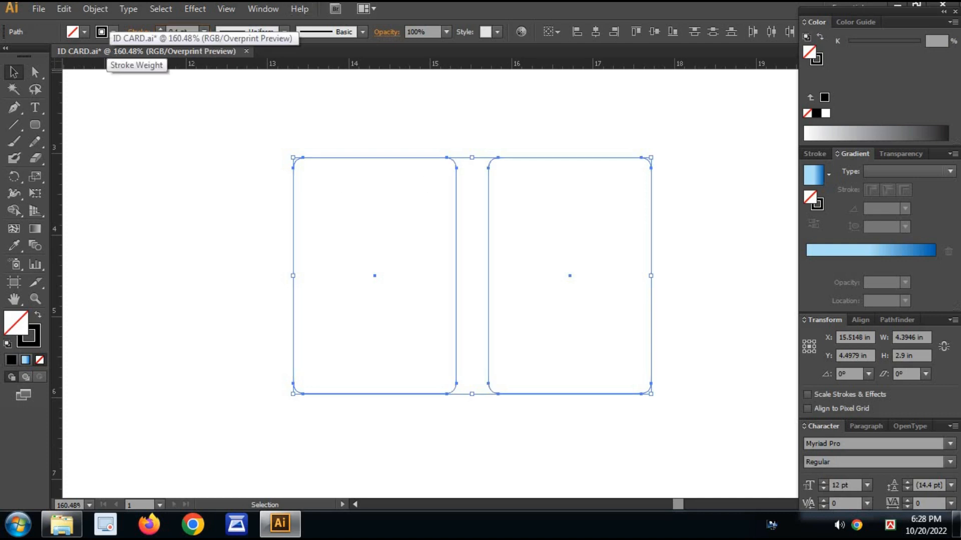
{"action": "left_click", "coordinate": [383, 216]}
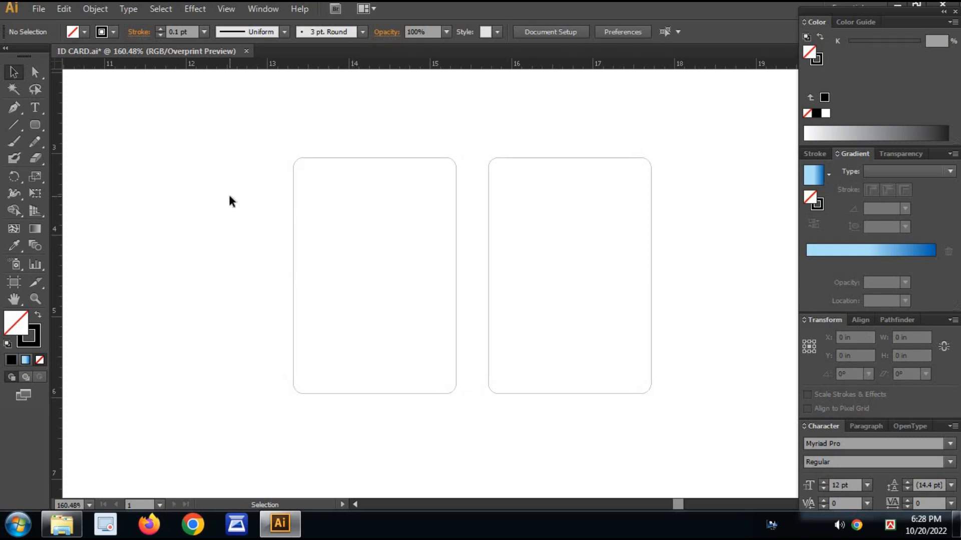
Lock both card outlines so they cannot be selected while designing on top of them.
{"action": "left_click_drag", "start_coordinate": [229, 200], "coordinate": [588, 248]}
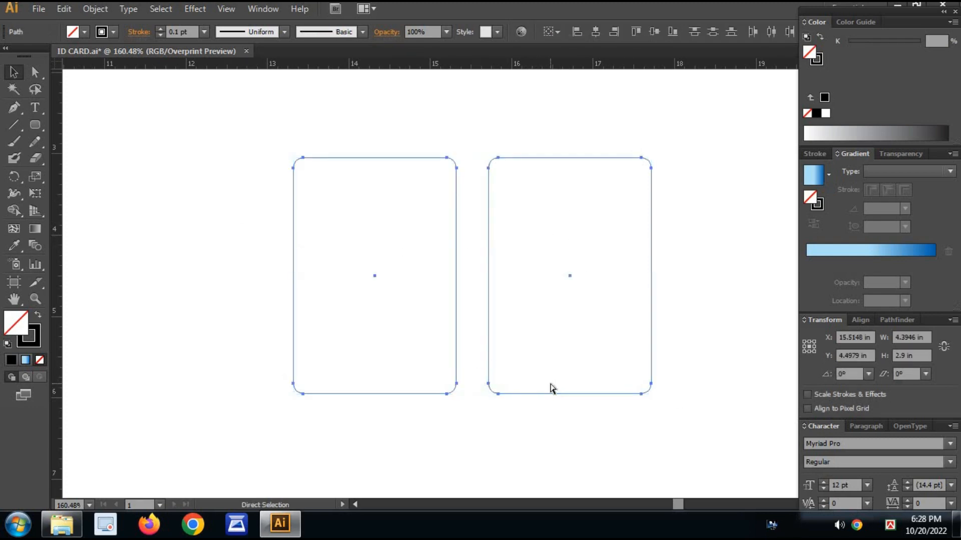
{"action": "key", "text": "ctrl+2"}
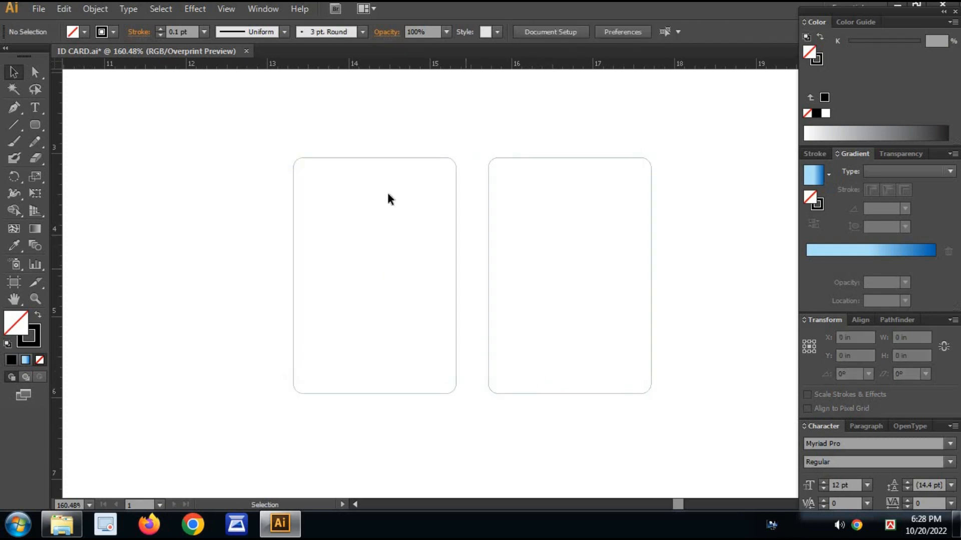
{"action": "left_click_drag", "start_coordinate": [387, 197], "coordinate": [619, 314]}
{"action": "left_click_drag", "start_coordinate": [395, 279], "coordinate": [412, 278]}
{"action": "left_click_drag", "start_coordinate": [255, 179], "coordinate": [621, 301]}
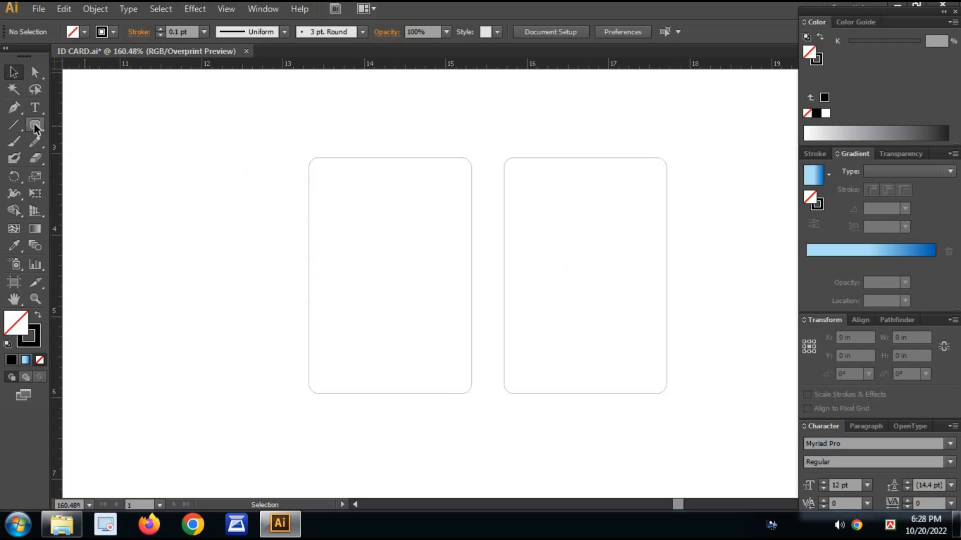
Draw a rectangle about 1.04 by 0.24 in inside the left card, flush with its right edge in the upper half.
{"action": "left_click_drag", "start_coordinate": [35, 124], "coordinate": [108, 124]}
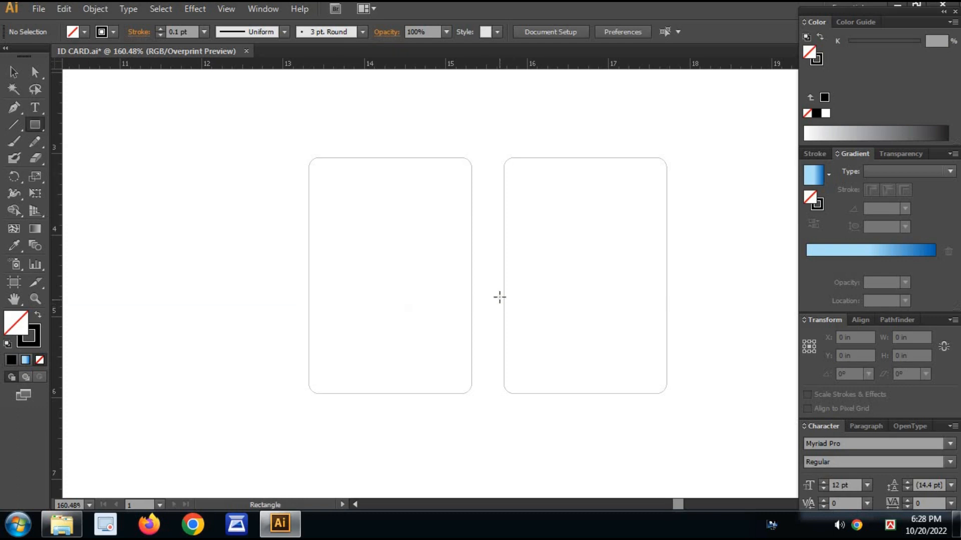
{"action": "key", "text": "ctrl+="}
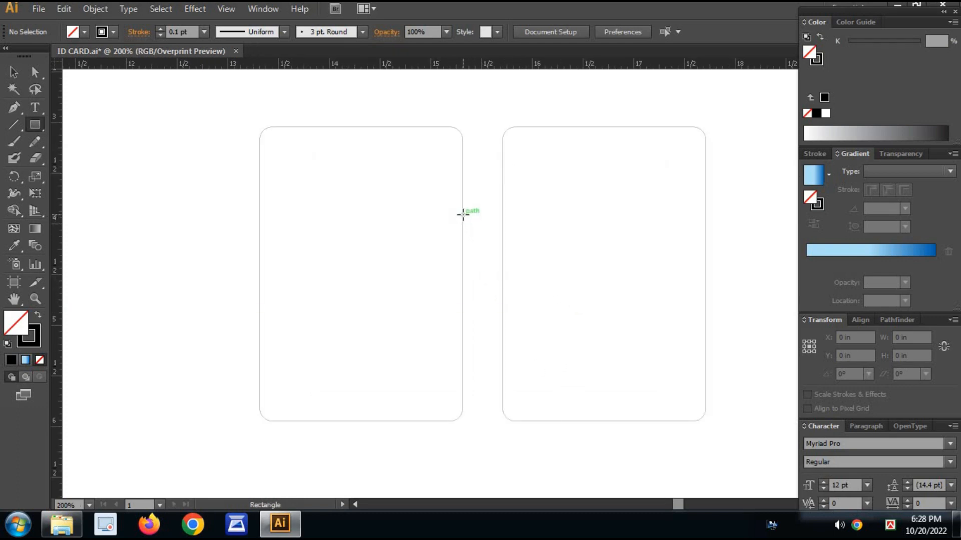
{"action": "left_click_drag", "start_coordinate": [461, 214], "coordinate": [357, 238]}
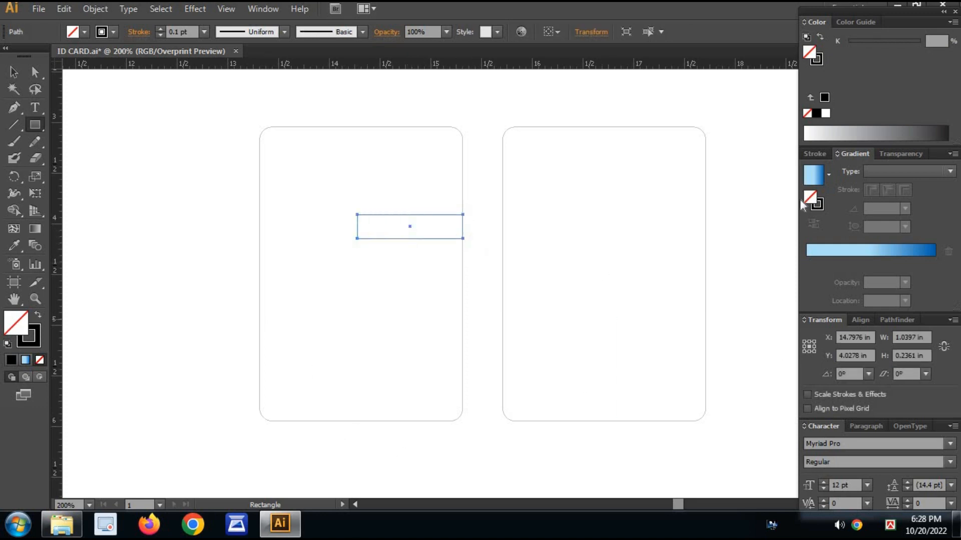
{"action": "key", "text": "v"}
{"action": "left_click_drag", "start_coordinate": [392, 172], "coordinate": [414, 227]}
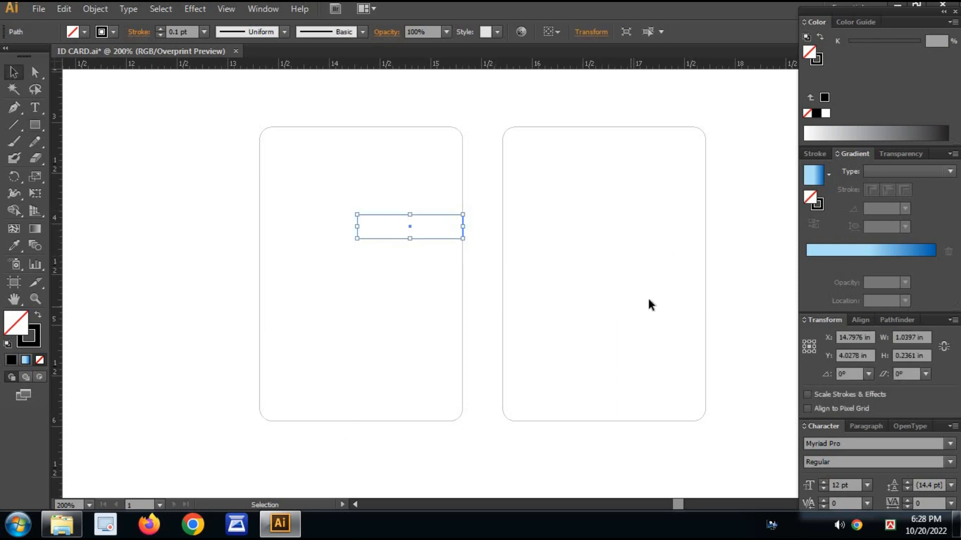
Duplicate the small rectangle straight down, leaving a narrow gap between the two bars.
{"action": "left_click_drag", "start_coordinate": [426, 284], "coordinate": [496, 267]}
{"action": "left_click_drag", "start_coordinate": [189, 146], "coordinate": [729, 289]}
{"action": "left_click_drag", "start_coordinate": [602, 271], "coordinate": [602, 287]}
{"action": "left_click_drag", "start_coordinate": [519, 244], "coordinate": [542, 324]}
{"action": "left_click_drag", "start_coordinate": [599, 295], "coordinate": [552, 315]}
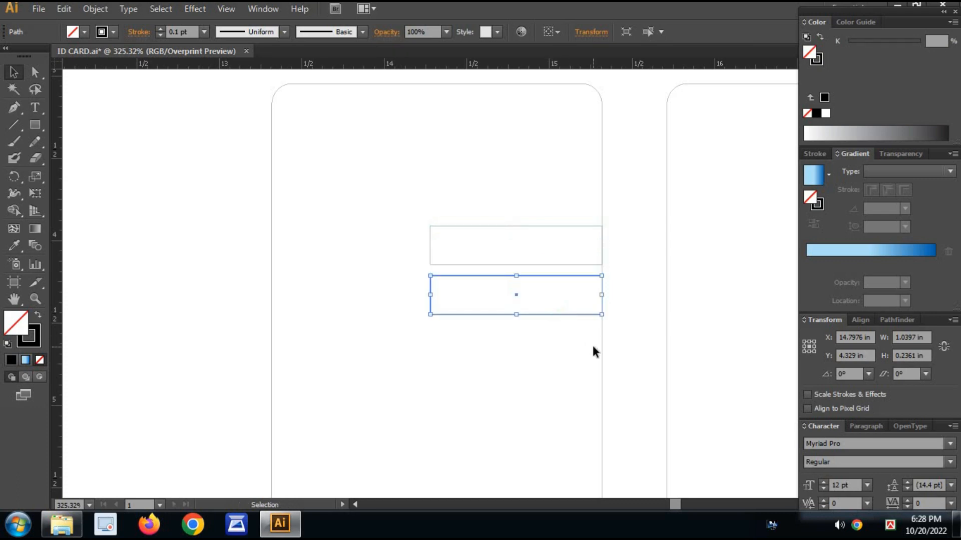
{"action": "left_click", "coordinate": [593, 346]}
Draw a thin rectangle about 2 by 0.14 in across the left card's full width, over the upper small bar.
{"action": "left_click", "coordinate": [545, 264]}
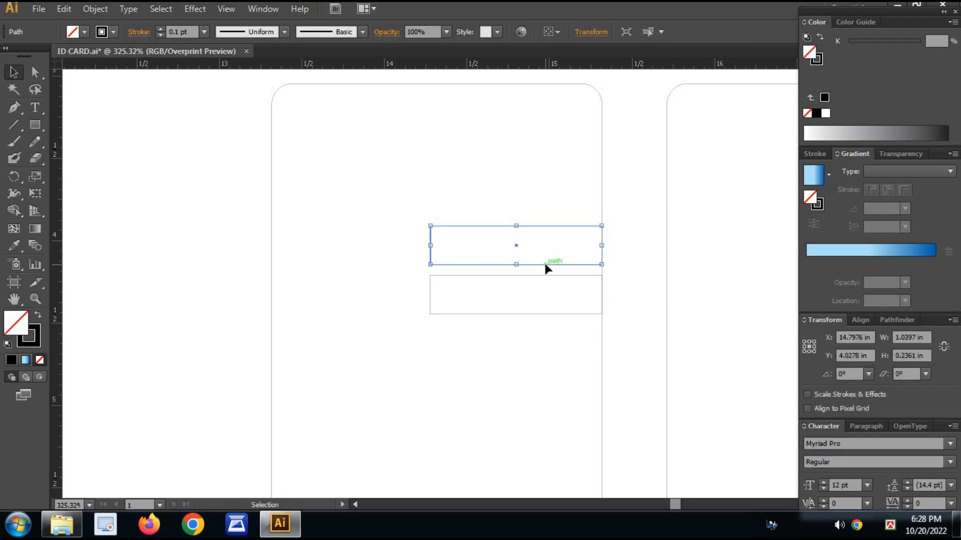
{"action": "key", "text": "m"}
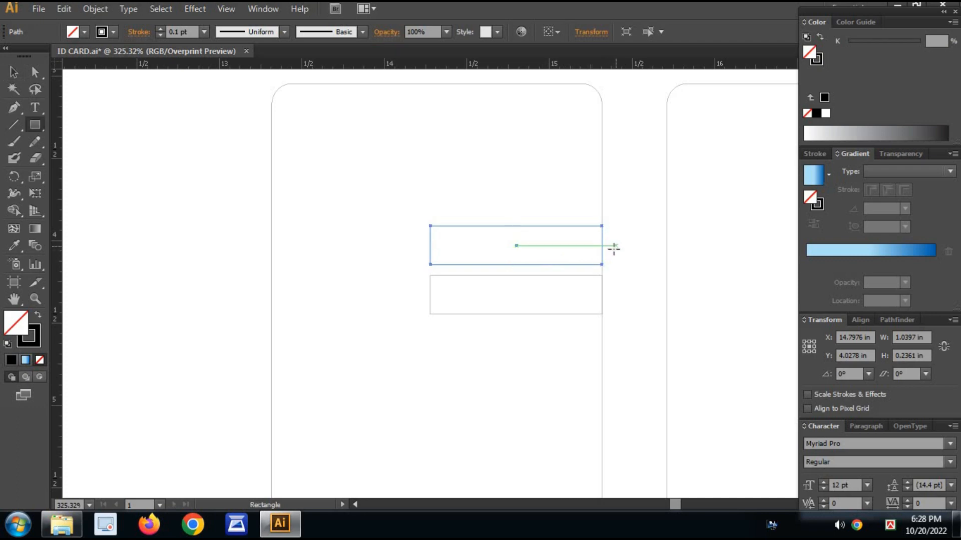
{"action": "left_click_drag", "start_coordinate": [601, 256], "coordinate": [271, 234]}
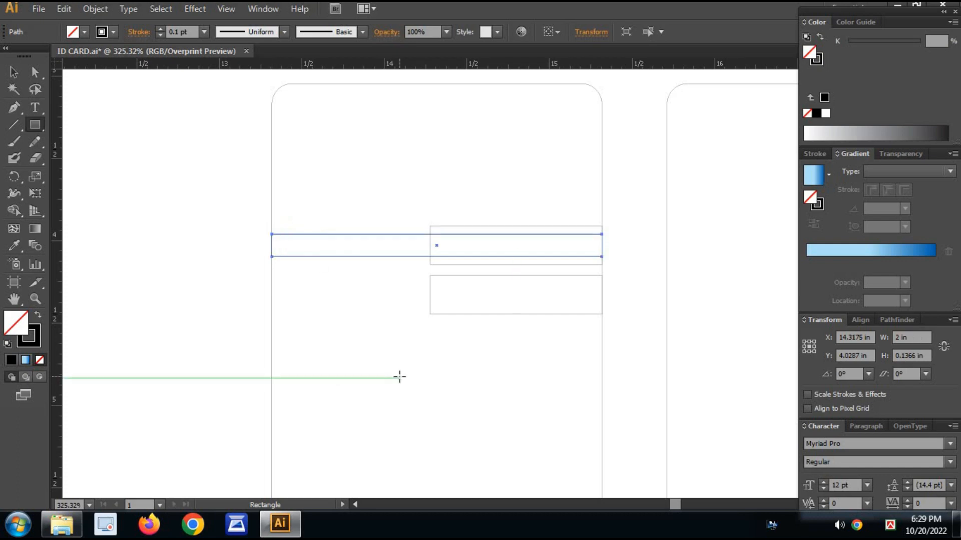
{"action": "key", "text": "v"}
{"action": "left_click", "coordinate": [386, 361]}
{"action": "left_click_drag", "start_coordinate": [385, 361], "coordinate": [394, 358]}
Slant all three bars by moving their left anchor points down about 0.42 in.
{"action": "key", "text": "a"}
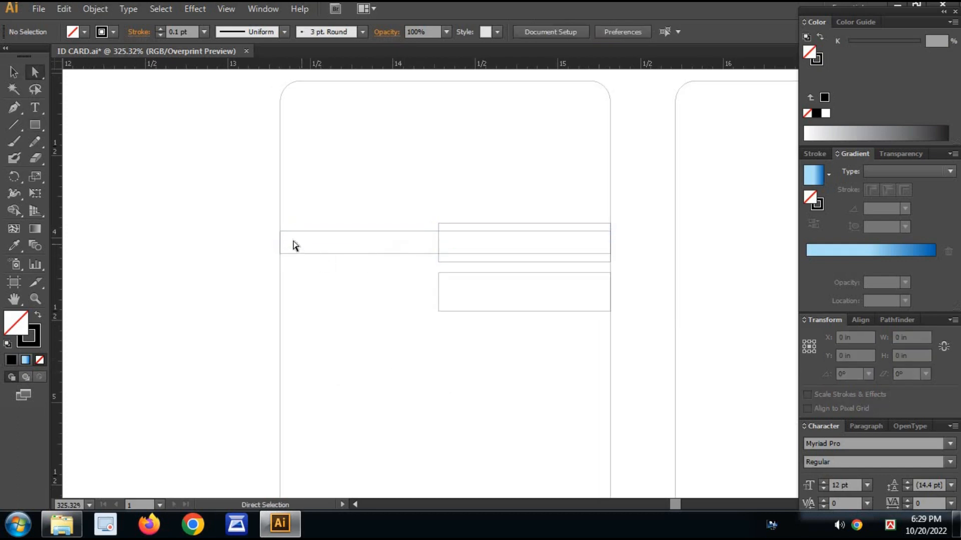
{"action": "left_click", "coordinate": [281, 232]}
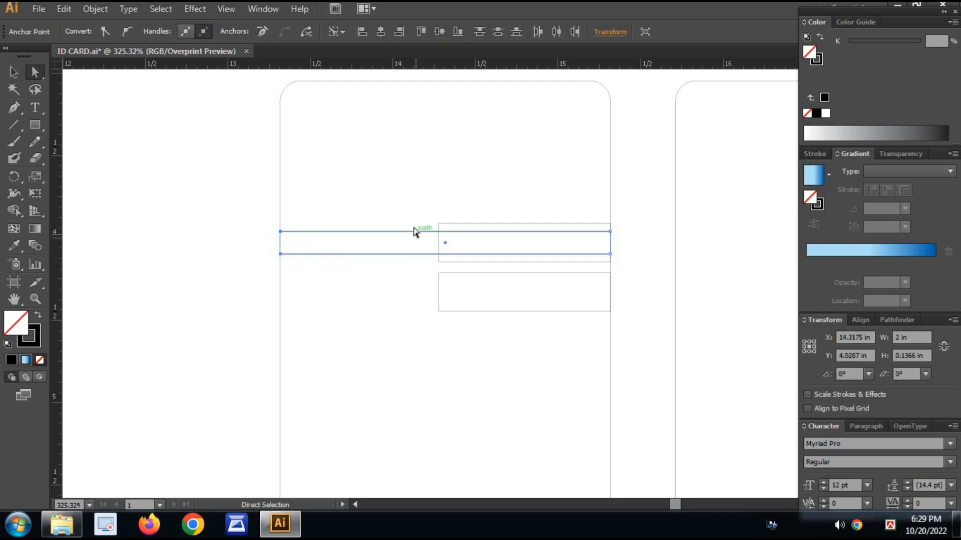
{"action": "left_click_drag", "start_coordinate": [422, 195], "coordinate": [458, 359]}
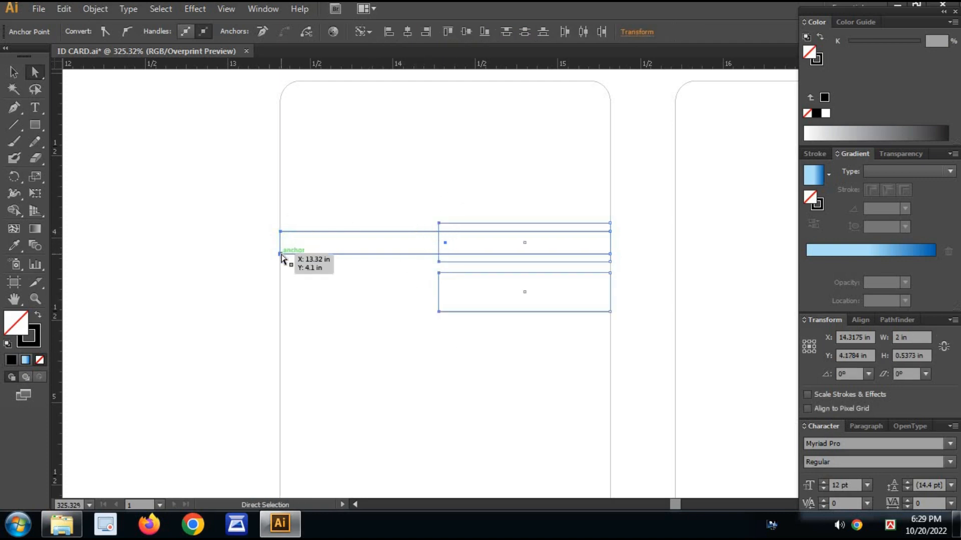
{"action": "left_click_drag", "start_coordinate": [281, 255], "coordinate": [281, 320]}
{"action": "left_click_drag", "start_coordinate": [519, 302], "coordinate": [519, 290]}
{"action": "key", "text": "v"}
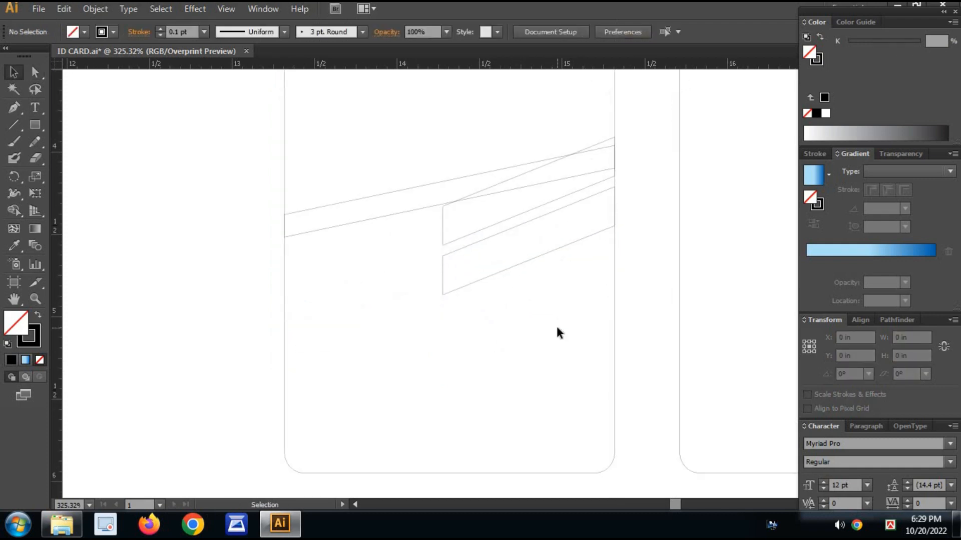
Fill the two short slanted bars with the light-to-dark blue linear gradient and no stroke.
{"action": "left_click_drag", "start_coordinate": [463, 223], "coordinate": [465, 226]}
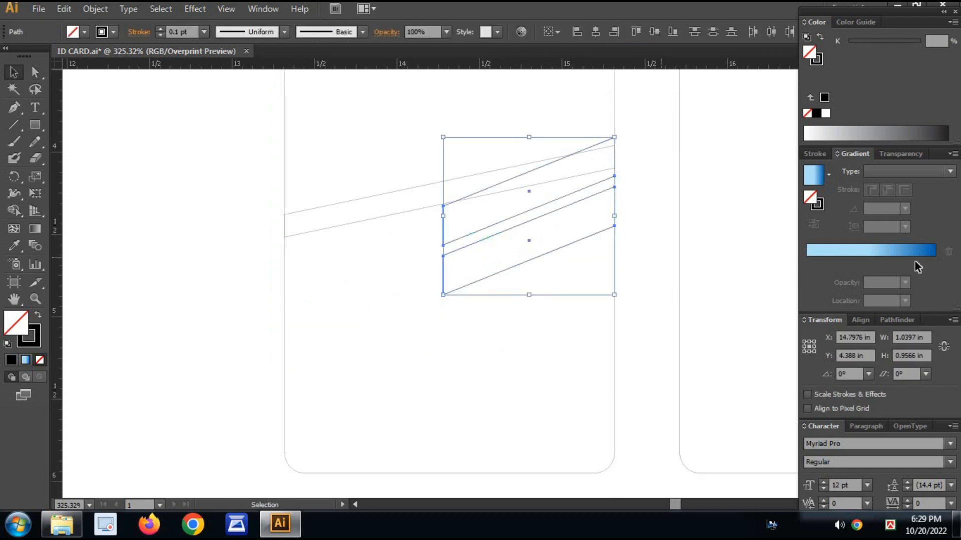
{"action": "left_click", "coordinate": [886, 264]}
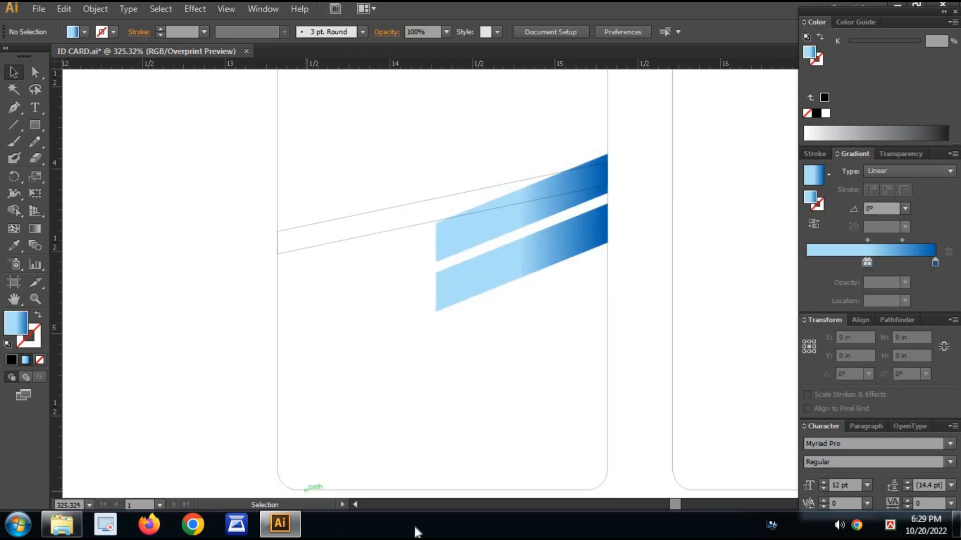
{"action": "left_click_drag", "start_coordinate": [562, 327], "coordinate": [470, 353]}
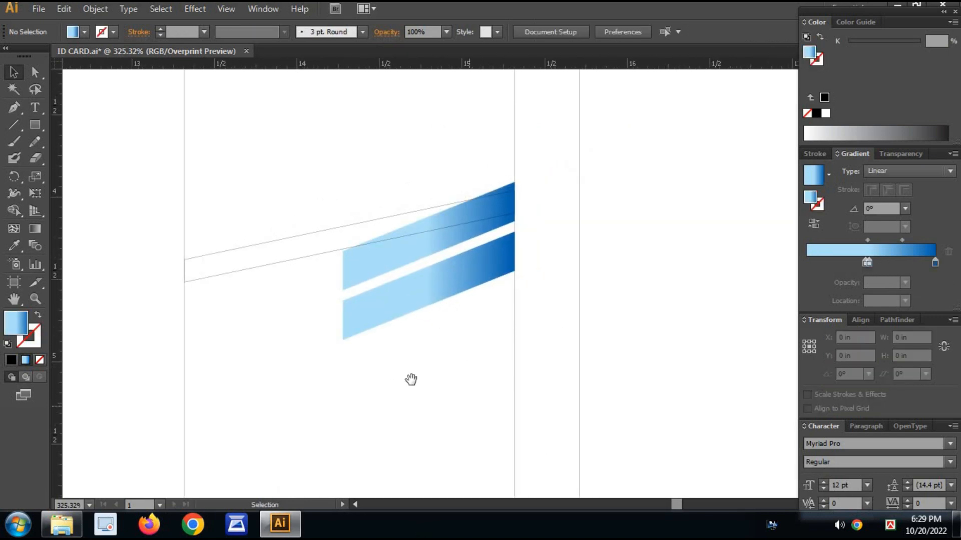
{"action": "left_click_drag", "start_coordinate": [411, 379], "coordinate": [432, 389]}
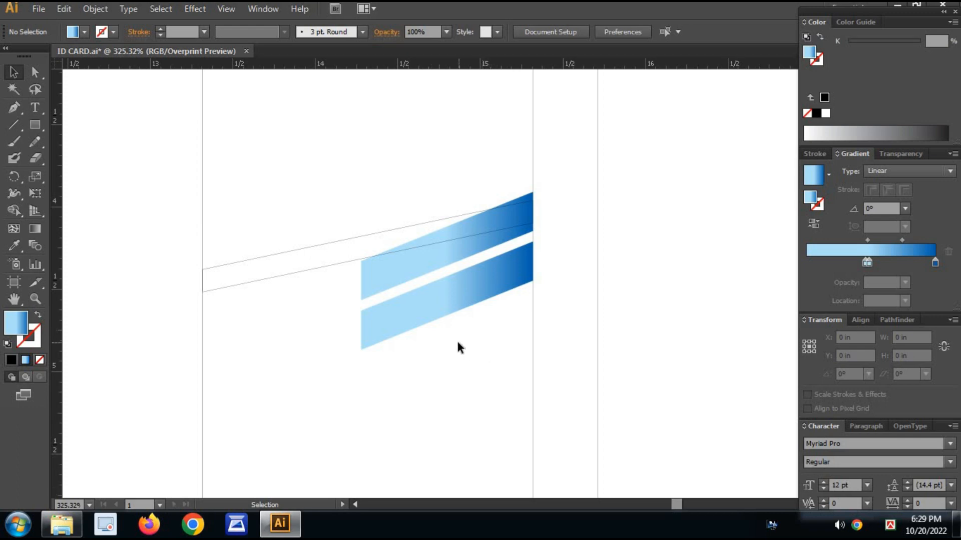
Lower the long thin bar's two left anchor points about 0.38 in to run parallel to the short bars.
{"action": "left_click", "coordinate": [207, 269]}
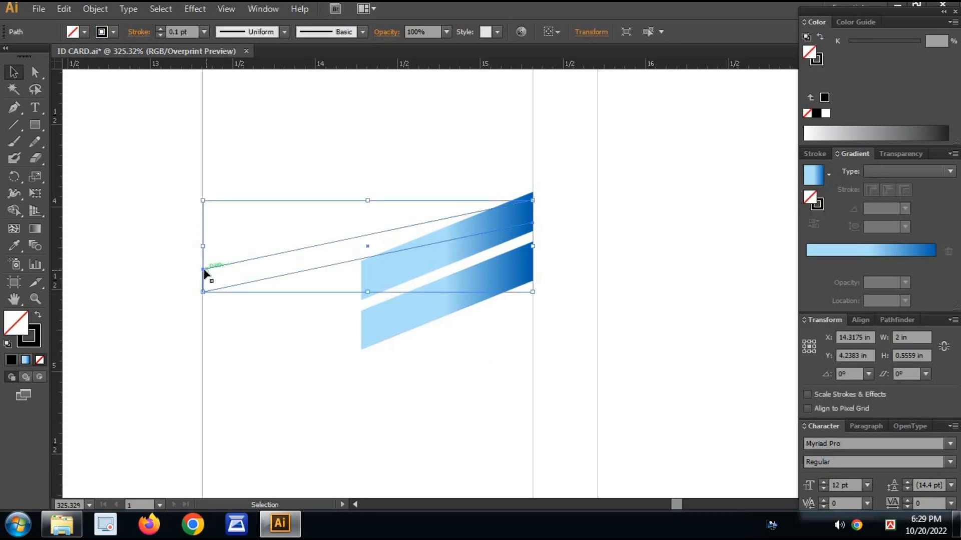
{"action": "key", "text": "a"}
{"action": "left_click", "coordinate": [203, 273]}
{"action": "left_click", "coordinate": [203, 293], "text": "shift"}
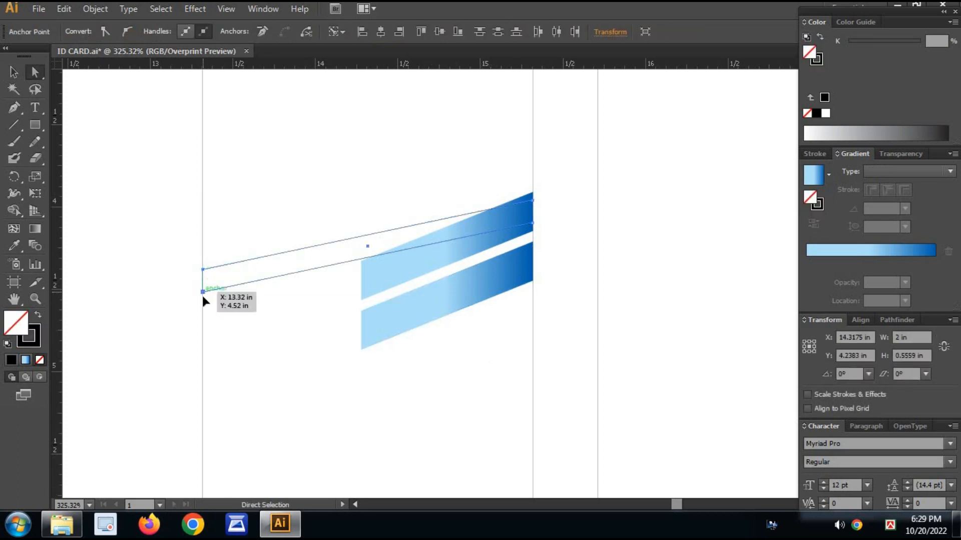
{"action": "left_click_drag", "start_coordinate": [204, 294], "coordinate": [200, 356]}
Apply the short bars' light-to-dark blue gradient fill without stroke to the long thin bar.
{"action": "key", "text": "i"}
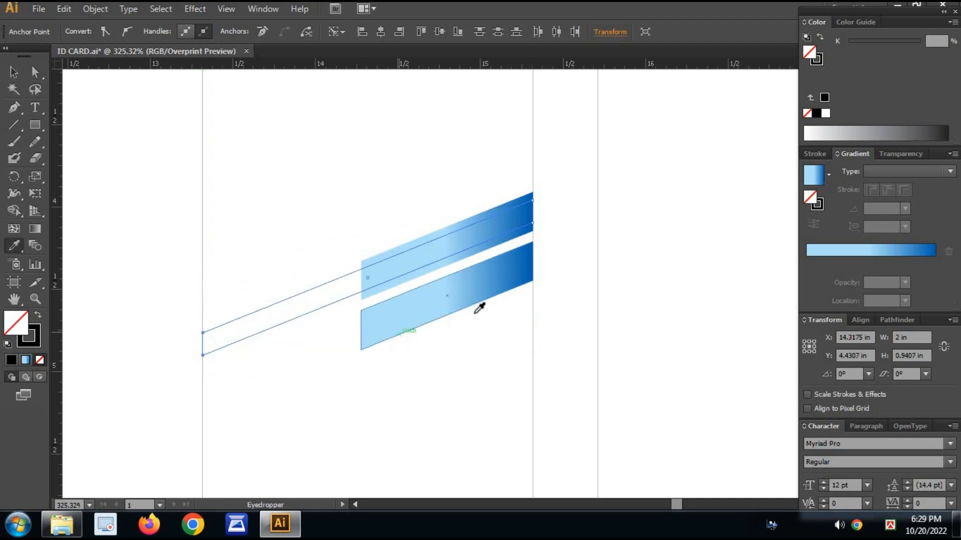
{"action": "left_click", "coordinate": [477, 302]}
{"action": "key", "text": "v"}
{"action": "left_click", "coordinate": [446, 376]}
{"action": "key", "text": "space"}
{"action": "left_click_drag", "start_coordinate": [477, 395], "coordinate": [512, 371]}
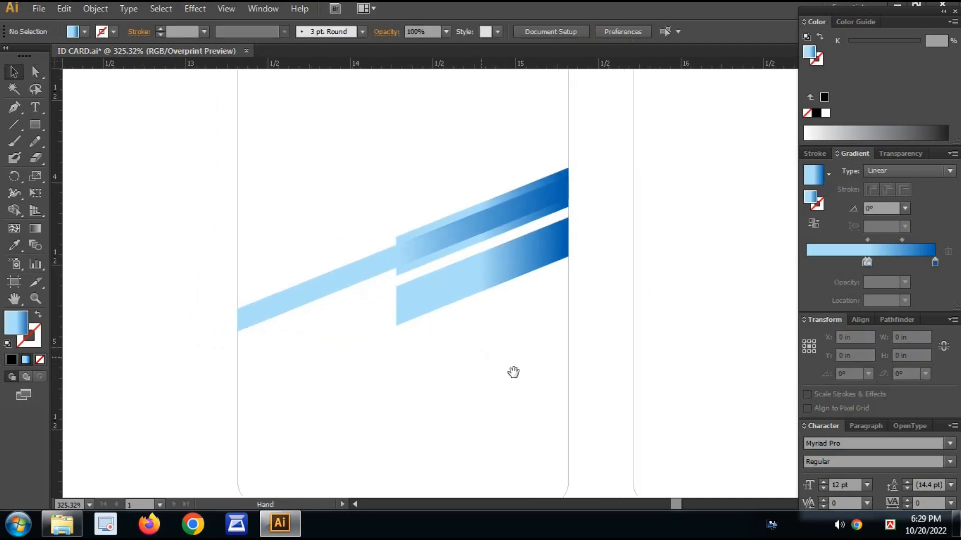
Change the long bar's gradient to light blue in the middle, with dark blue #0B65B0 at both ends.
{"action": "left_click", "coordinate": [321, 286]}
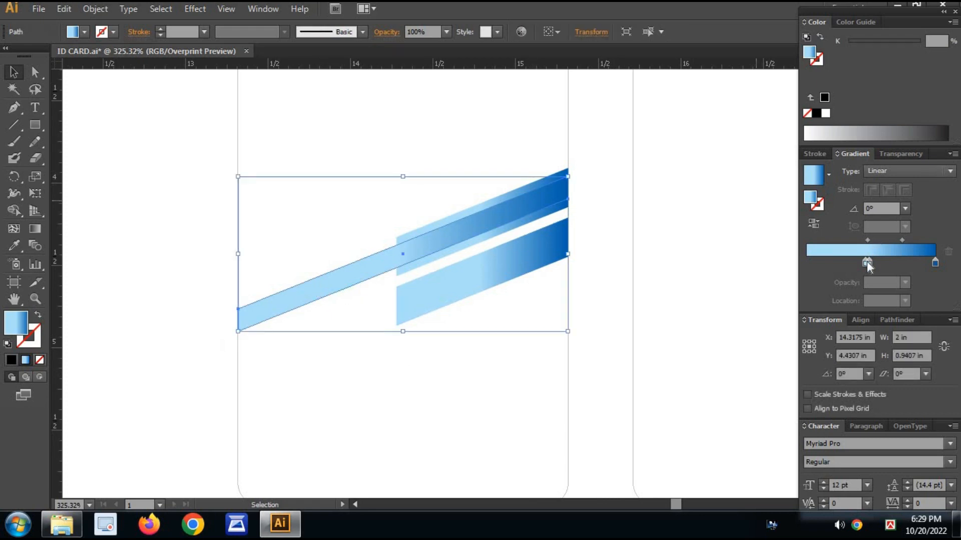
{"action": "left_click_drag", "start_coordinate": [864, 266], "coordinate": [802, 263]}
{"action": "left_click_drag", "start_coordinate": [935, 264], "coordinate": [779, 285]}
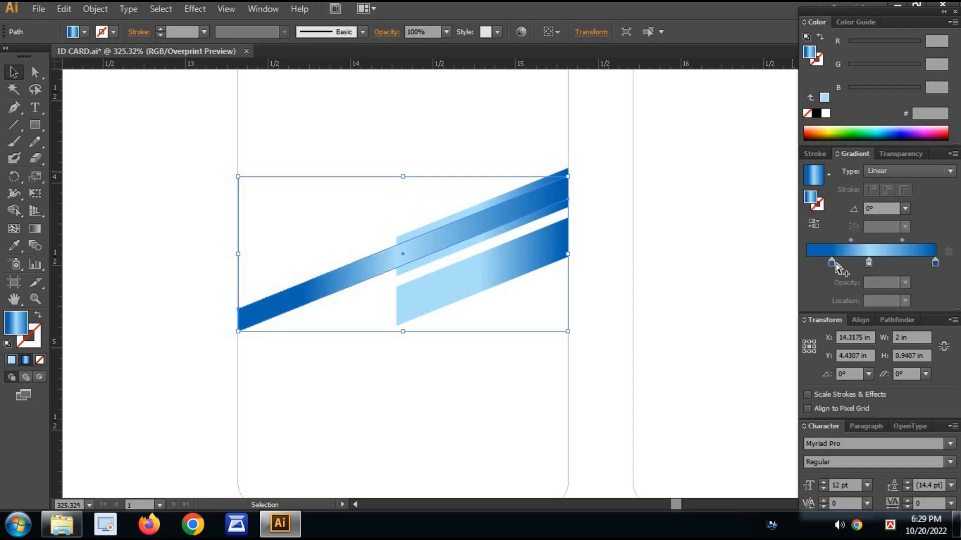
{"action": "left_click_drag", "start_coordinate": [831, 263], "coordinate": [785, 285]}
{"action": "key", "text": "ctrl+z"}
{"action": "left_click_drag", "start_coordinate": [832, 263], "coordinate": [800, 265]}
{"action": "left_click", "coordinate": [678, 304]}
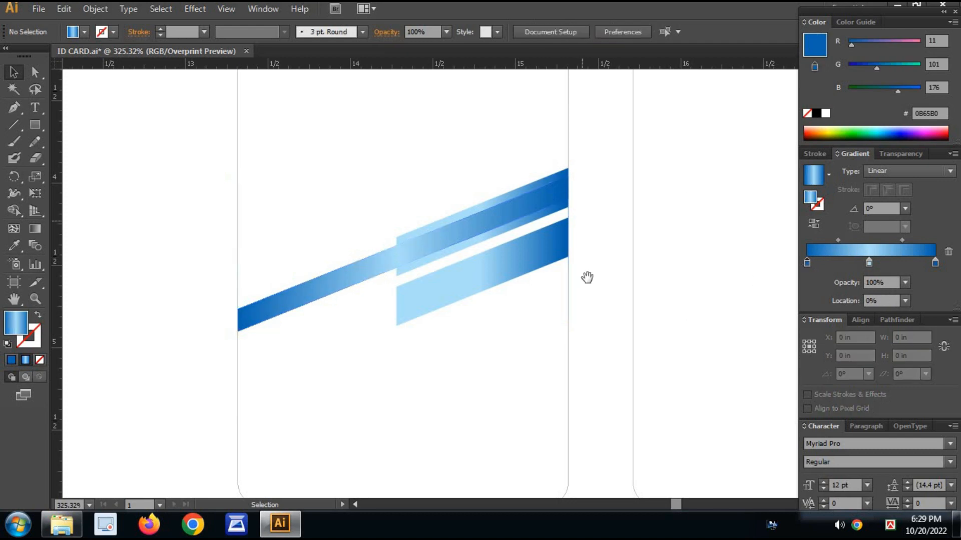
Move all three slanted bars up about 0.5 in toward the left card's upper edge.
{"action": "left_click_drag", "start_coordinate": [588, 277], "coordinate": [634, 221]}
{"action": "left_click_drag", "start_coordinate": [545, 240], "coordinate": [549, 386]}
{"action": "left_click_drag", "start_coordinate": [531, 260], "coordinate": [550, 213]}
{"action": "left_click", "coordinate": [676, 325]}
{"action": "left_click_drag", "start_coordinate": [545, 357], "coordinate": [577, 299]}
Make a vertical-axis reflected copy of the two short bars and align it to the left card's left edge.
{"action": "right_click", "coordinate": [551, 251]}
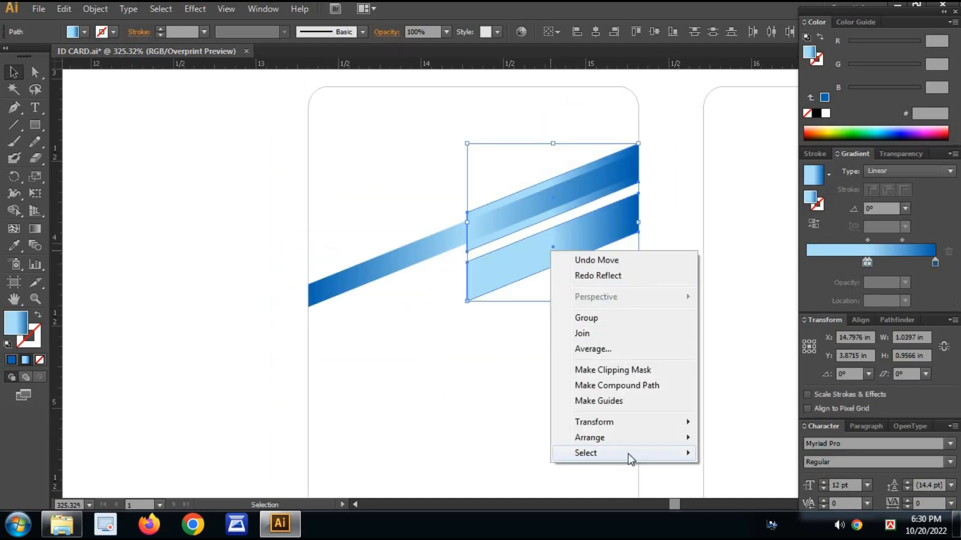
{"action": "mouse_move", "coordinate": [638, 426]}
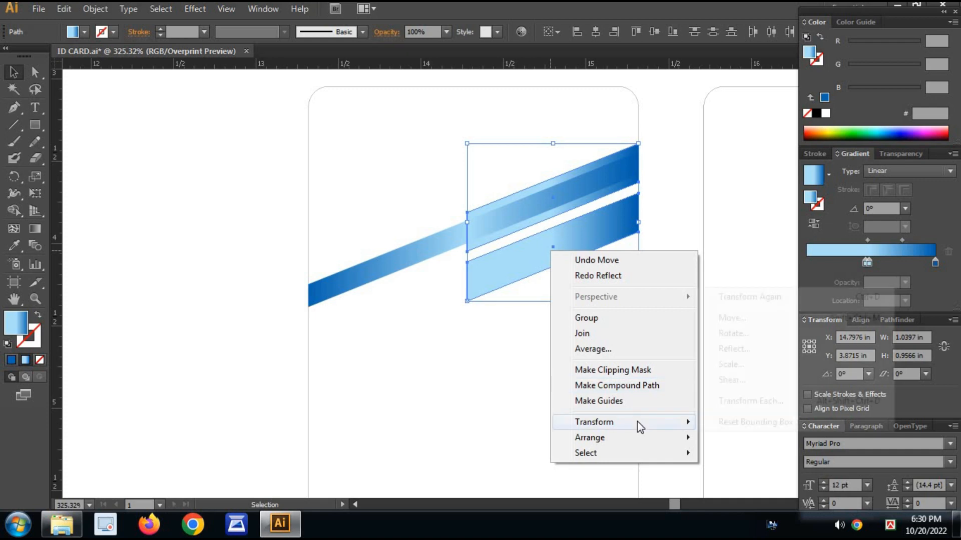
{"action": "left_click", "coordinate": [751, 350]}
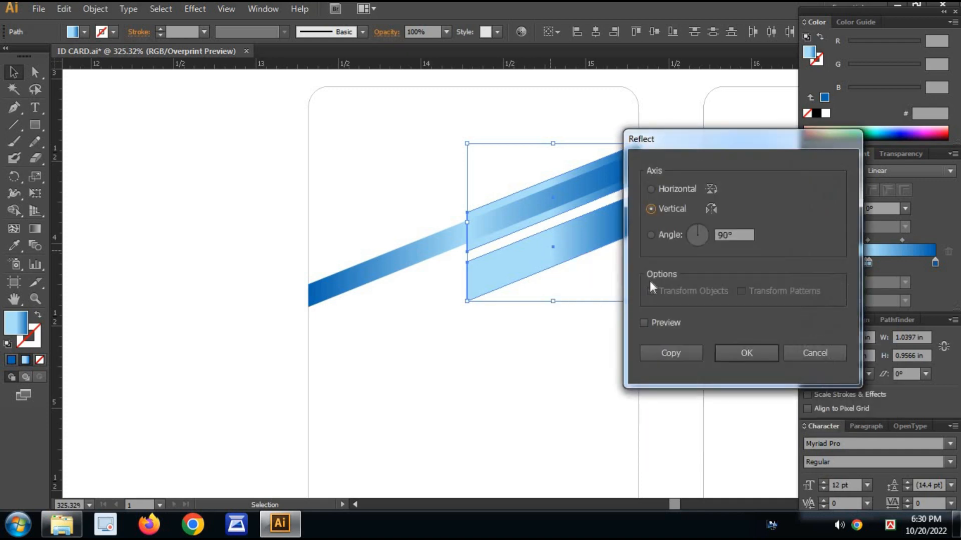
{"action": "left_click", "coordinate": [659, 356]}
{"action": "left_click_drag", "start_coordinate": [615, 281], "coordinate": [458, 292]}
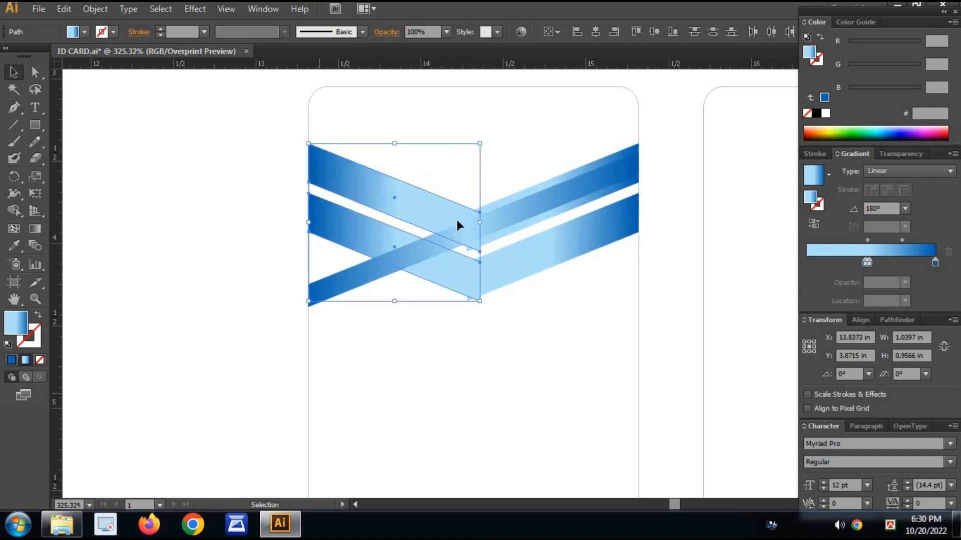
Reflect the copied bar pair across the horizontal axis and move it down about 0.3 in.
{"action": "right_click", "coordinate": [477, 284]}
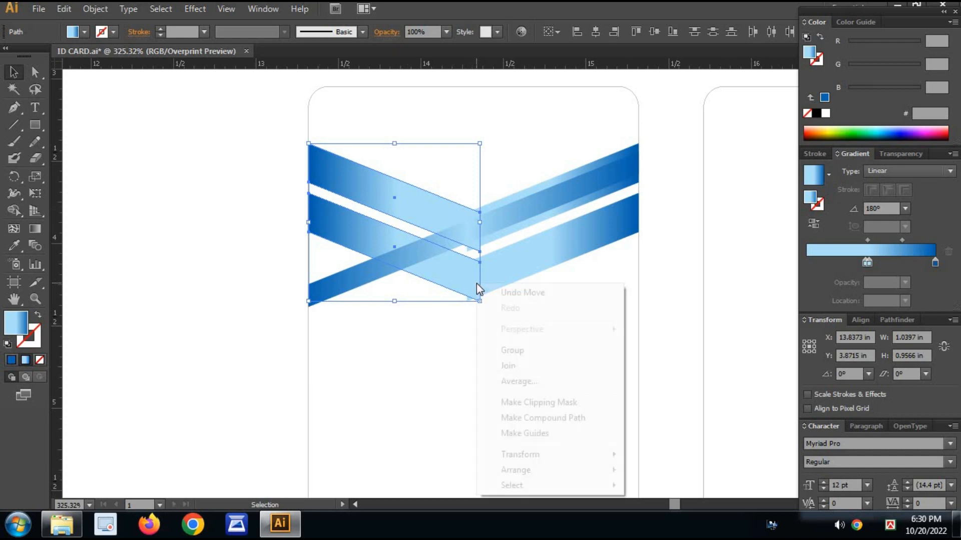
{"action": "mouse_move", "coordinate": [555, 456]}
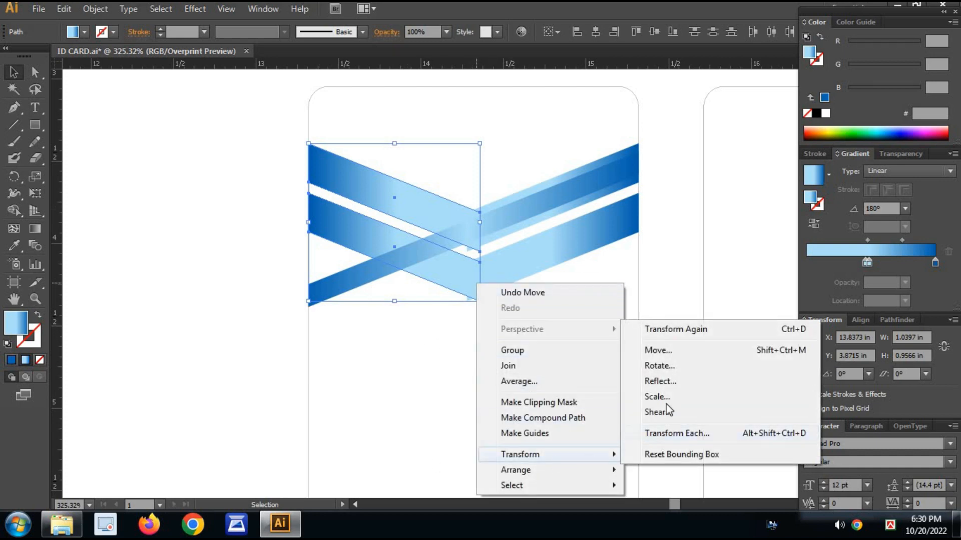
{"action": "left_click", "coordinate": [680, 386]}
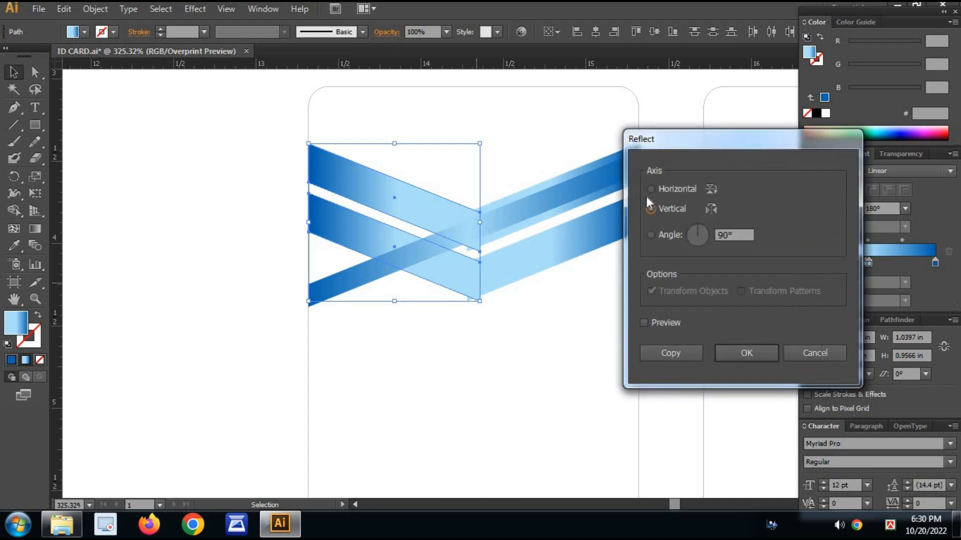
{"action": "left_click", "coordinate": [684, 192]}
{"action": "left_click", "coordinate": [645, 323]}
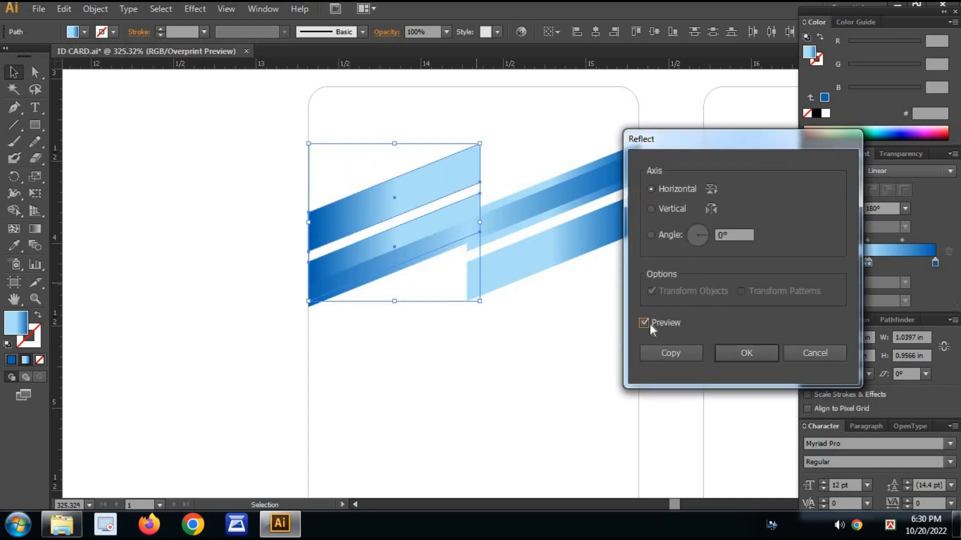
{"action": "left_click", "coordinate": [751, 354]}
{"action": "left_click_drag", "start_coordinate": [440, 195], "coordinate": [439, 240]}
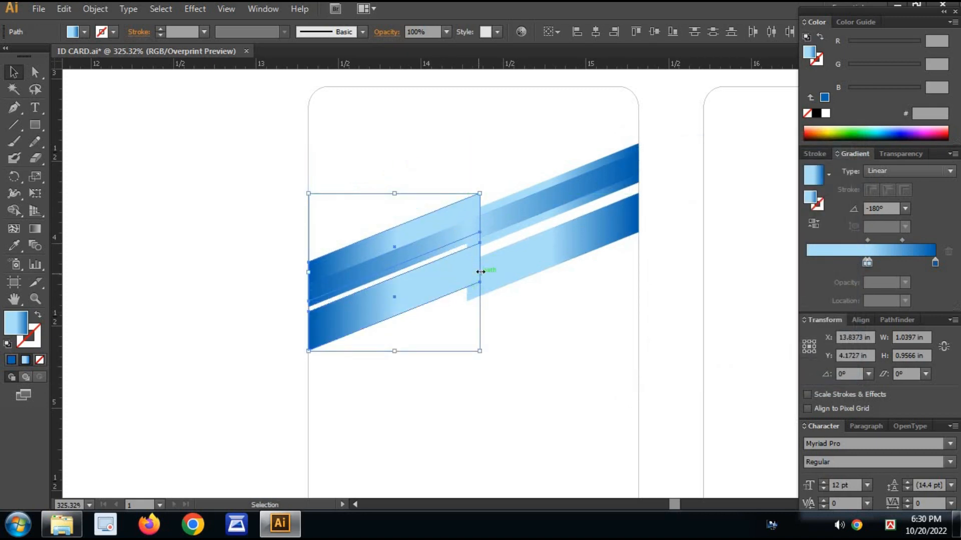
{"action": "left_click_drag", "start_coordinate": [481, 271], "coordinate": [504, 266]}
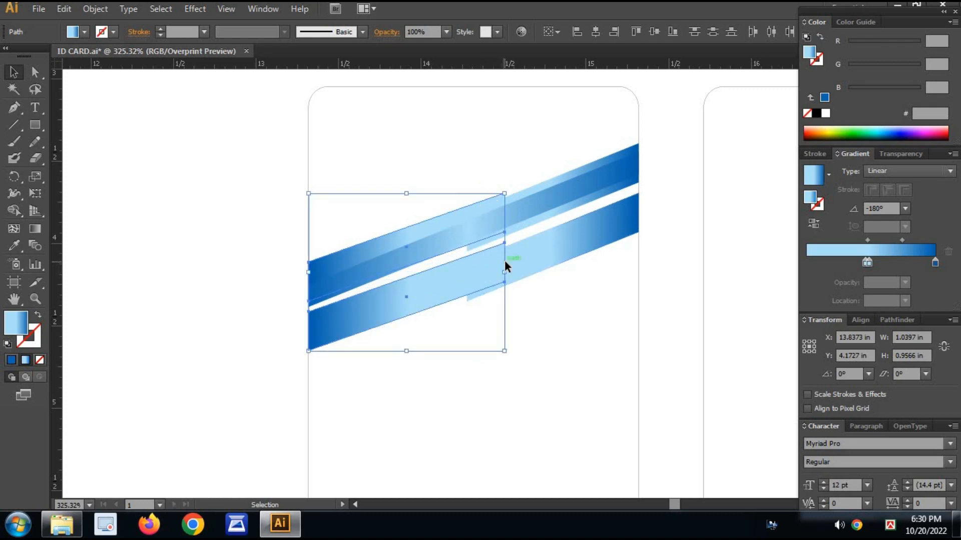
{"action": "left_click_drag", "start_coordinate": [437, 281], "coordinate": [435, 274]}
{"action": "key", "text": "ctrl+z"}
{"action": "key", "text": "ctrl+z"}
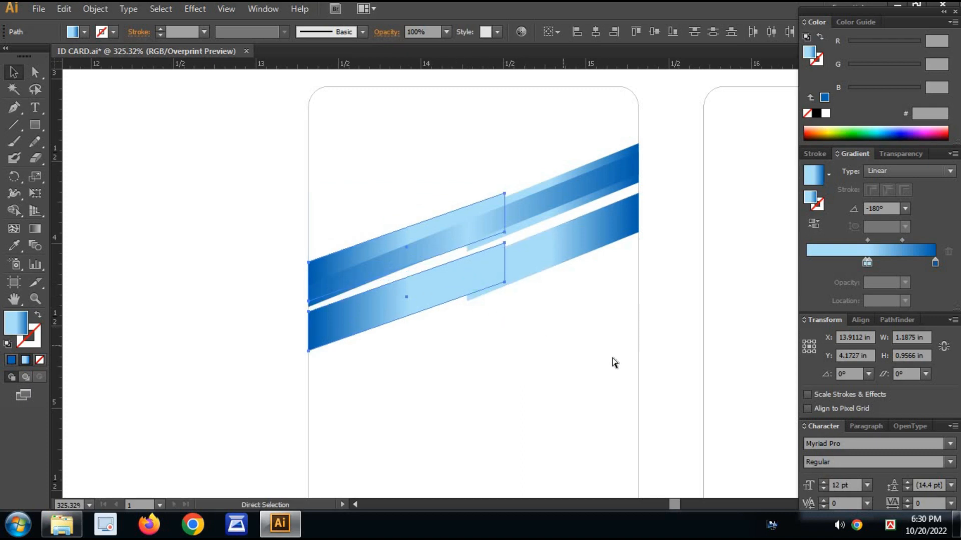
Extend the right ends of the two copied bars about 0.15 in along their slant by moving the four end anchor points.
{"action": "key", "text": "a"}
{"action": "left_click", "coordinate": [495, 328]}
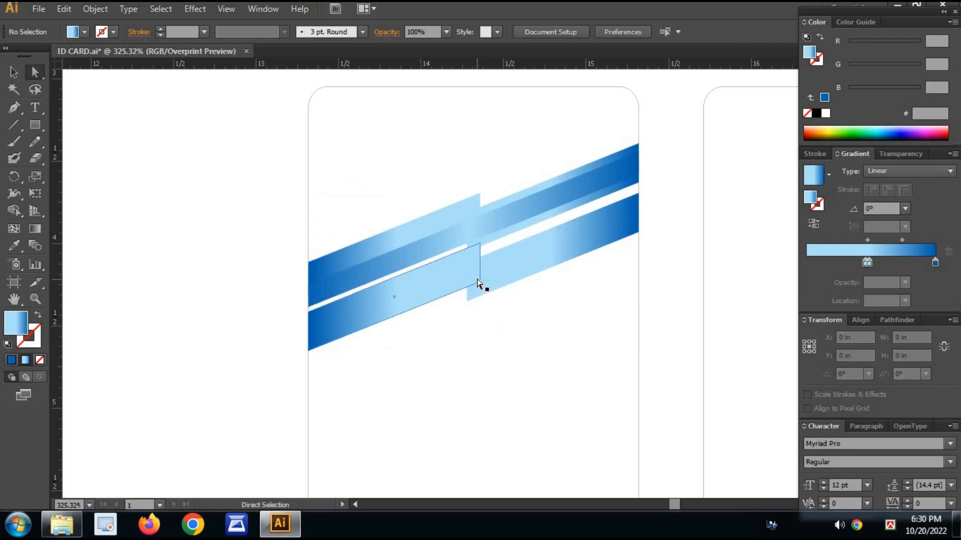
{"action": "left_click", "coordinate": [479, 282]}
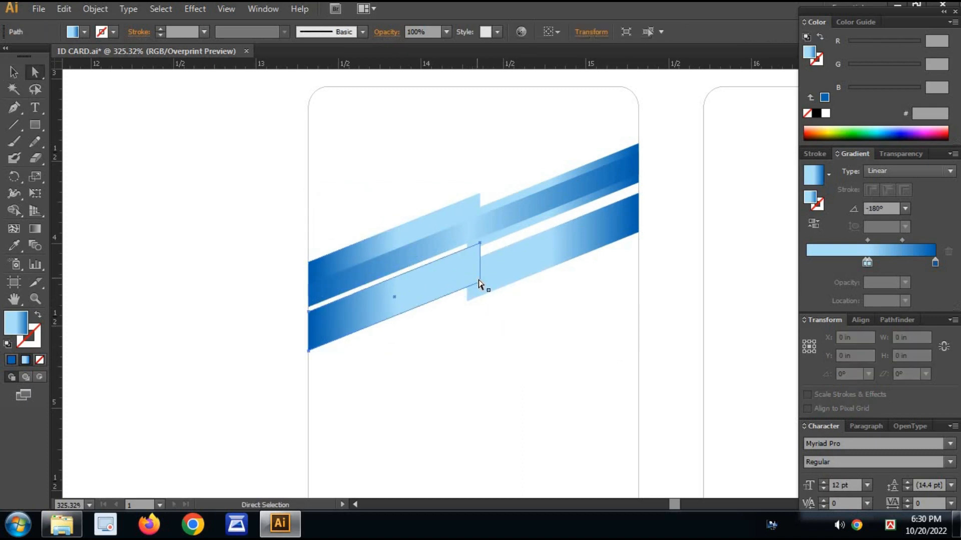
{"action": "left_click", "coordinate": [480, 245]}
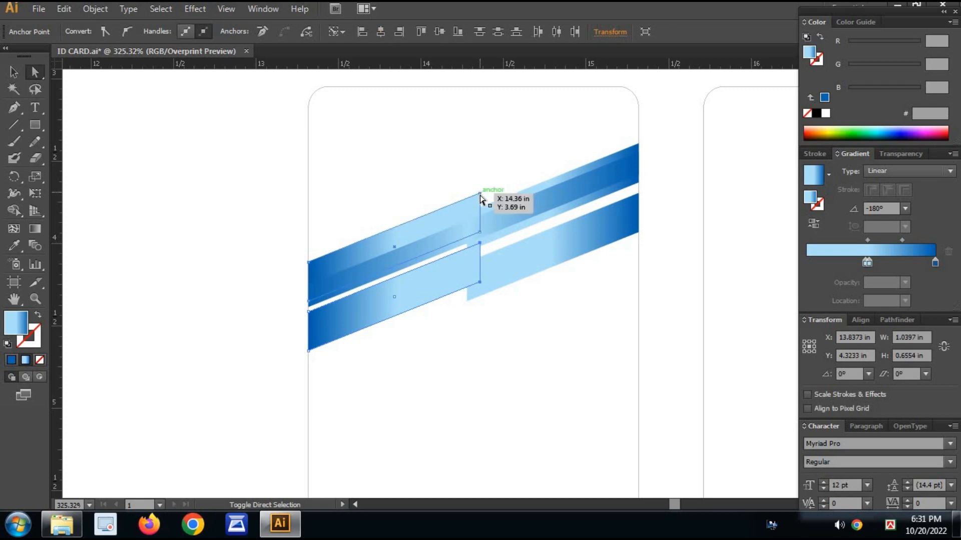
{"action": "left_click", "coordinate": [480, 194], "text": "shift"}
{"action": "left_click_drag", "start_coordinate": [480, 233], "coordinate": [504, 222]}
Set the blending mode of all five slanted bars to Multiply.
{"action": "key", "text": "v"}
{"action": "left_click_drag", "start_coordinate": [431, 174], "coordinate": [519, 343]}
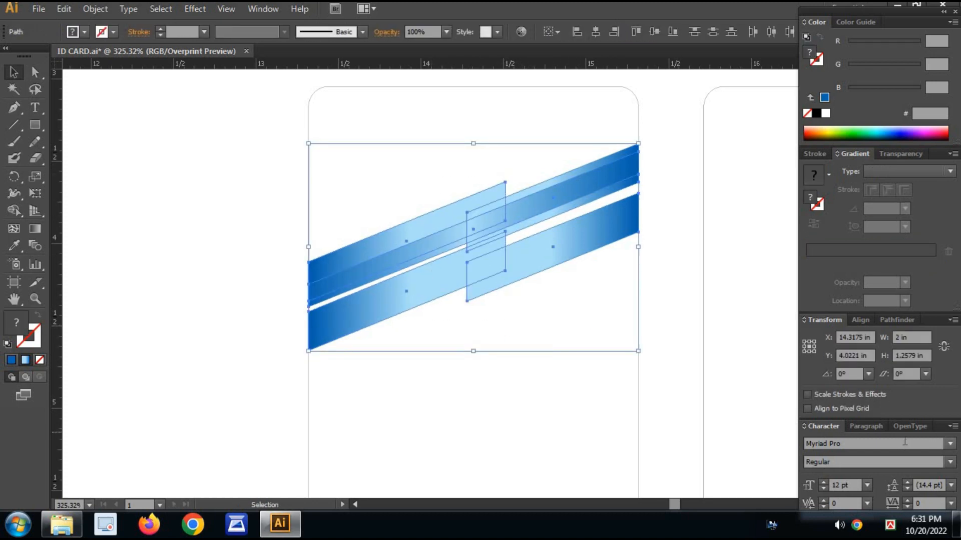
{"action": "left_click", "coordinate": [895, 155]}
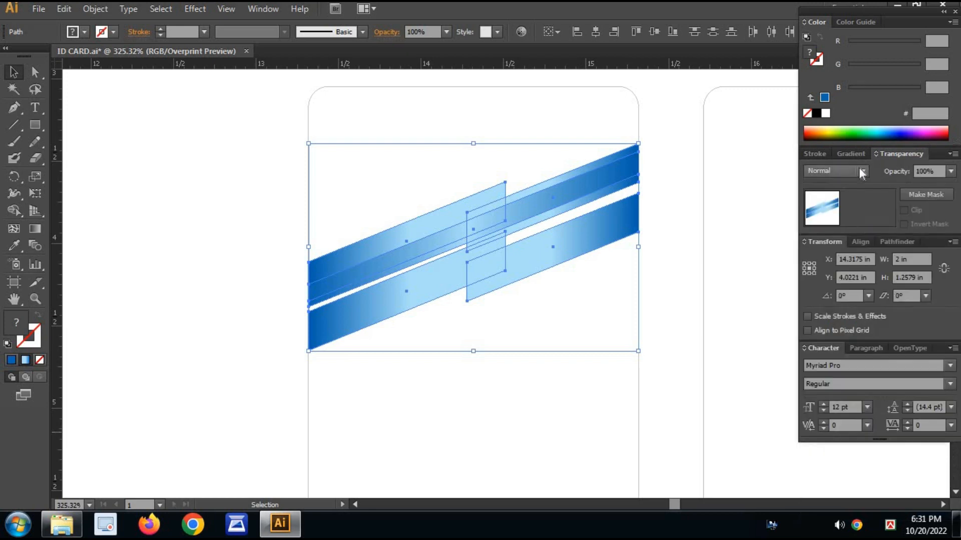
{"action": "left_click", "coordinate": [845, 172]}
{"action": "left_click", "coordinate": [842, 220]}
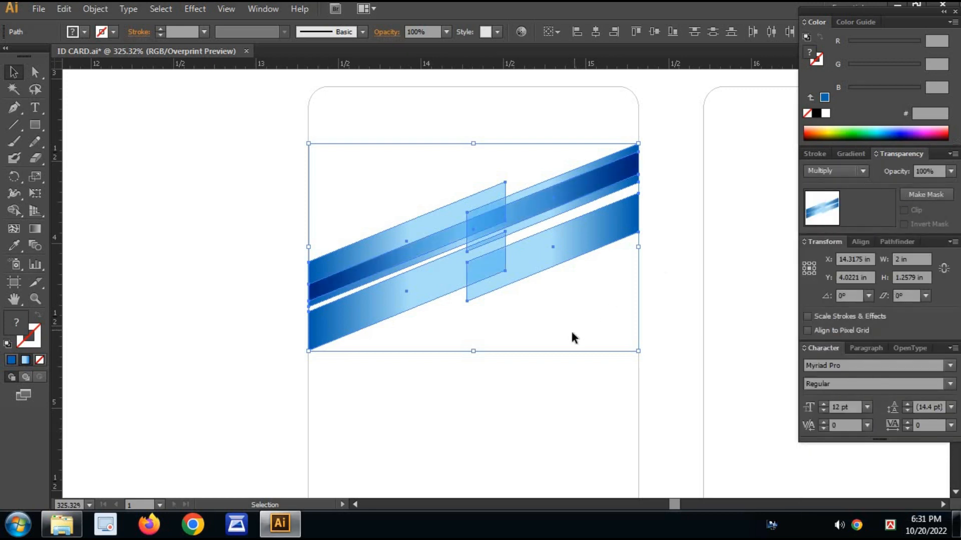
{"action": "left_click", "coordinate": [571, 329]}
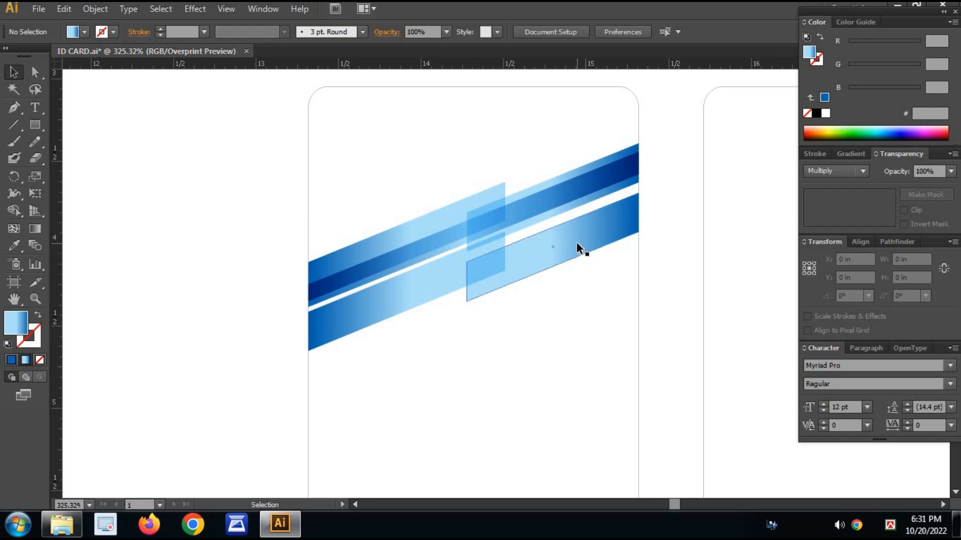
Duplicate the lower right bar about 0.52 in higher, and shift all the bars down about 0.14 in.
{"action": "left_click_drag", "start_coordinate": [577, 242], "coordinate": [580, 161]}
{"action": "left_click", "coordinate": [508, 339]}
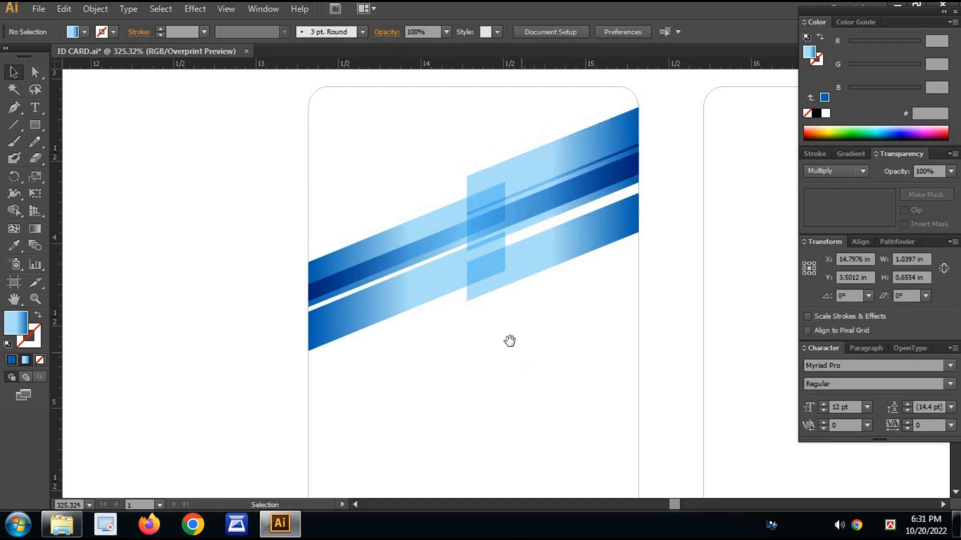
{"action": "scroll", "coordinate": [577, 341], "scroll_direction": "up", "scroll_amount": 1}
{"action": "left_click", "coordinate": [506, 255]}
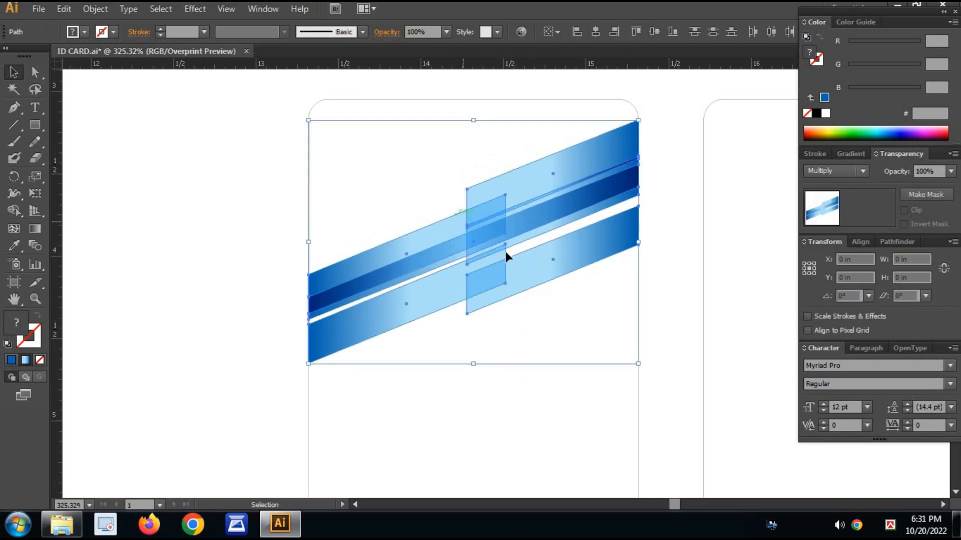
{"action": "left_click_drag", "start_coordinate": [508, 275], "coordinate": [508, 297]}
{"action": "left_click", "coordinate": [522, 367]}
{"action": "left_click_drag", "start_coordinate": [560, 415], "coordinate": [474, 399]}
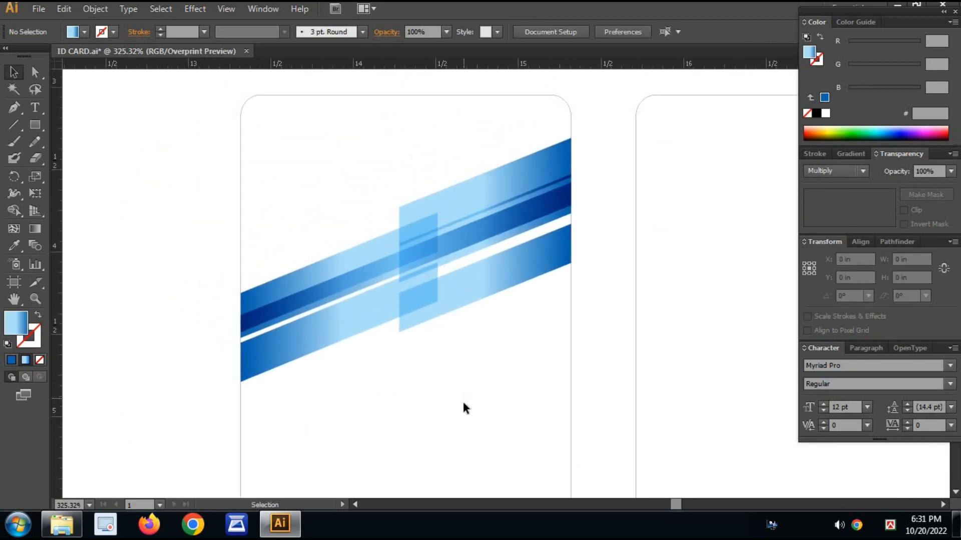
Draw a circle about 0.86 in across over the overlapping middle of the slanted bars.
{"action": "key", "text": "l"}
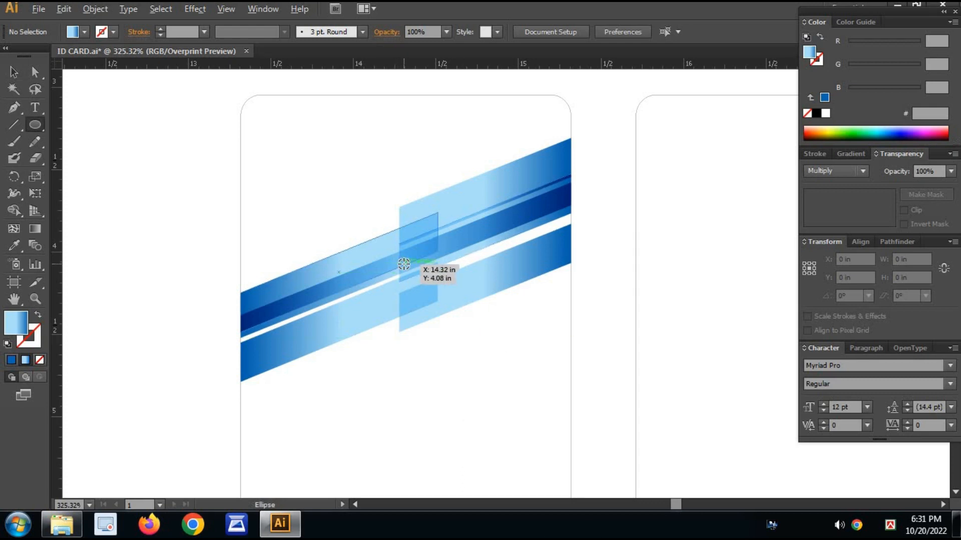
{"action": "left_click_drag", "start_coordinate": [405, 274], "coordinate": [473, 335]}
{"action": "key", "text": "v"}
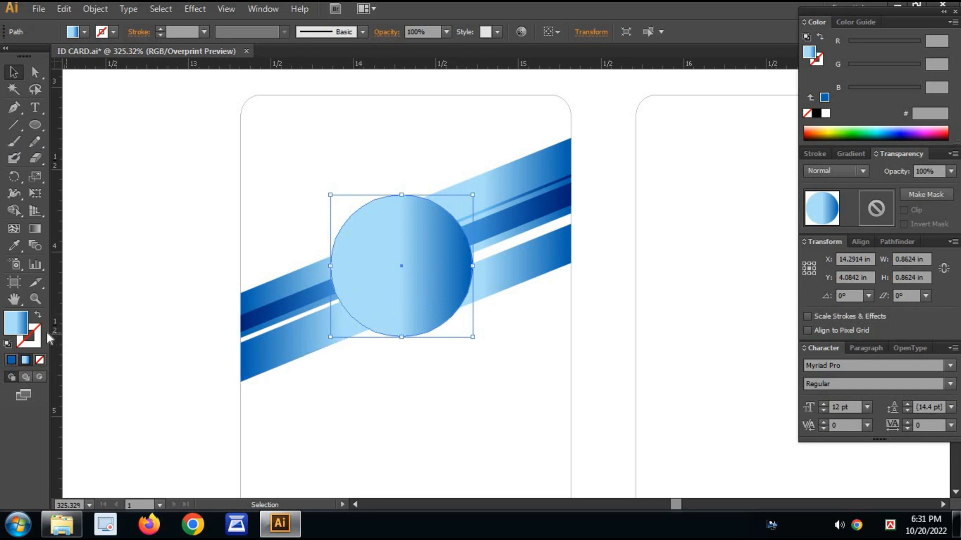
Give the circle no fill and a white 3 pt stroke.
{"action": "left_click", "coordinate": [39, 314]}
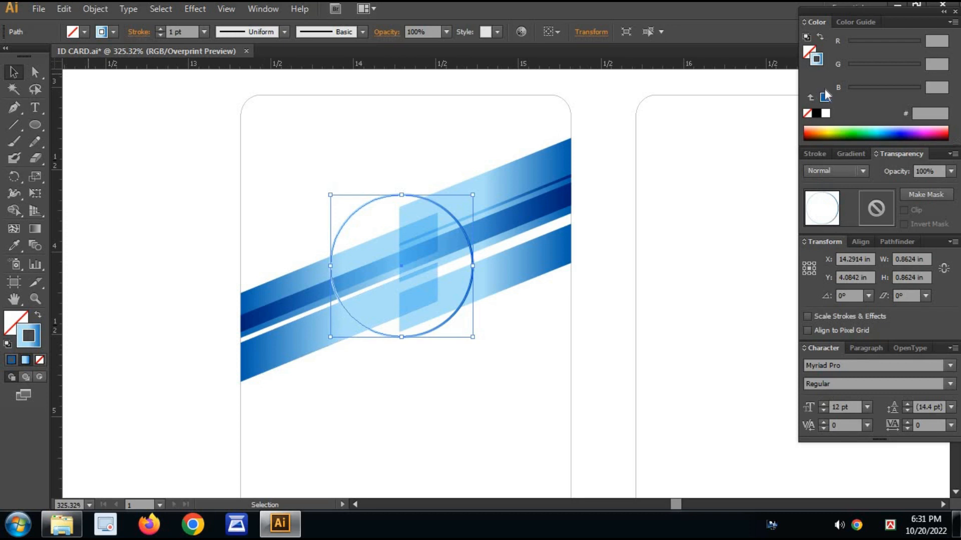
{"action": "left_click", "coordinate": [825, 114]}
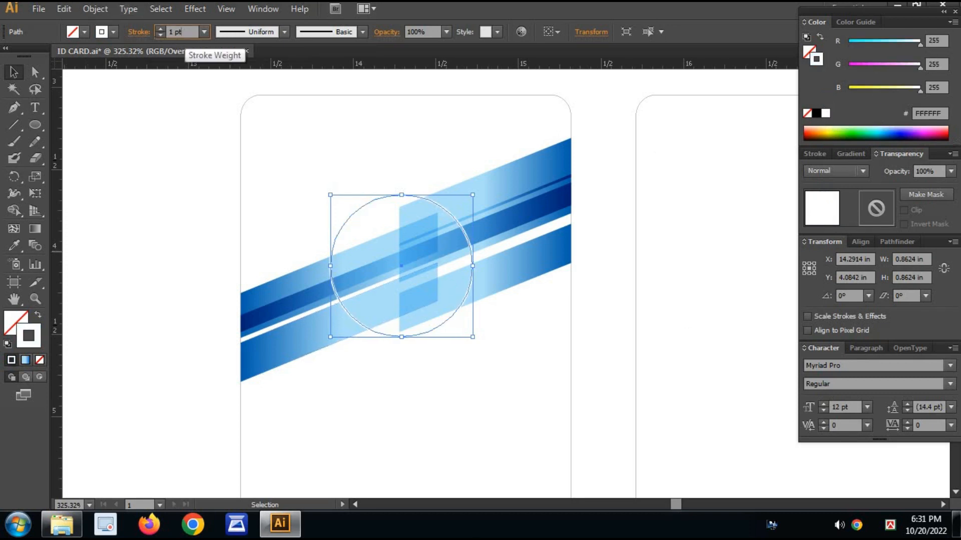
{"action": "left_click_drag", "start_coordinate": [183, 33], "coordinate": [144, 48]}
{"action": "type", "text": "3"}
{"action": "key", "text": "Return"}
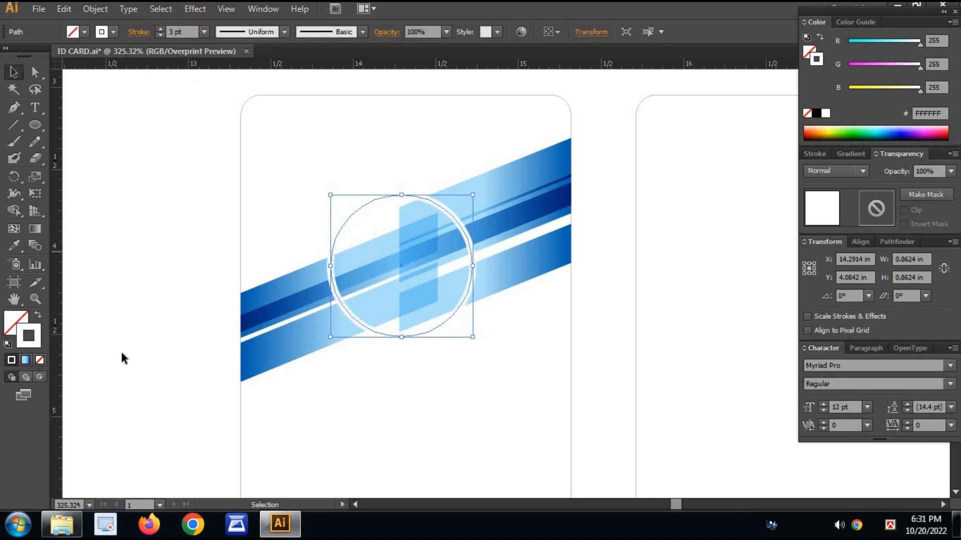
Reduce the circle's stroke weight to 2.5 pt.
{"action": "left_click", "coordinate": [554, 359]}
{"action": "left_click", "coordinate": [472, 269]}
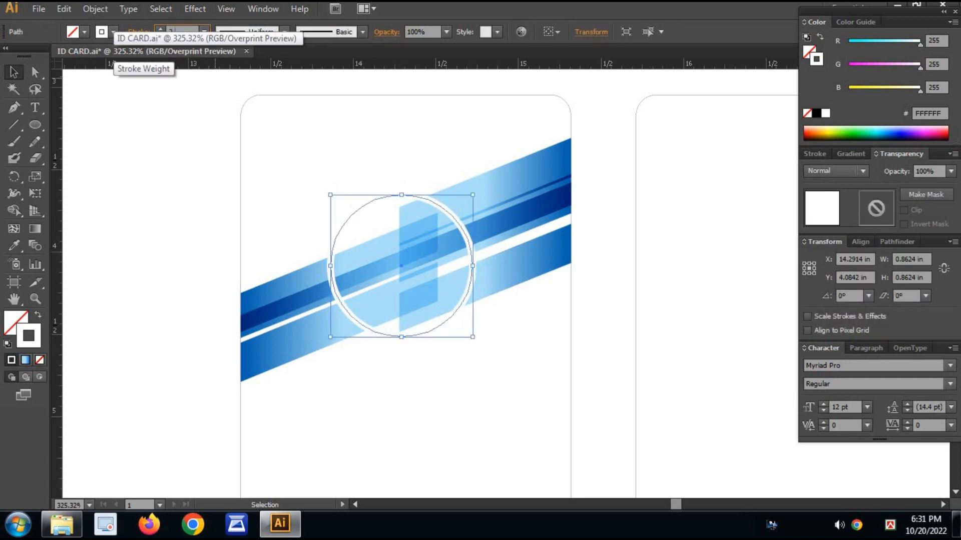
{"action": "left_click", "coordinate": [287, 382]}
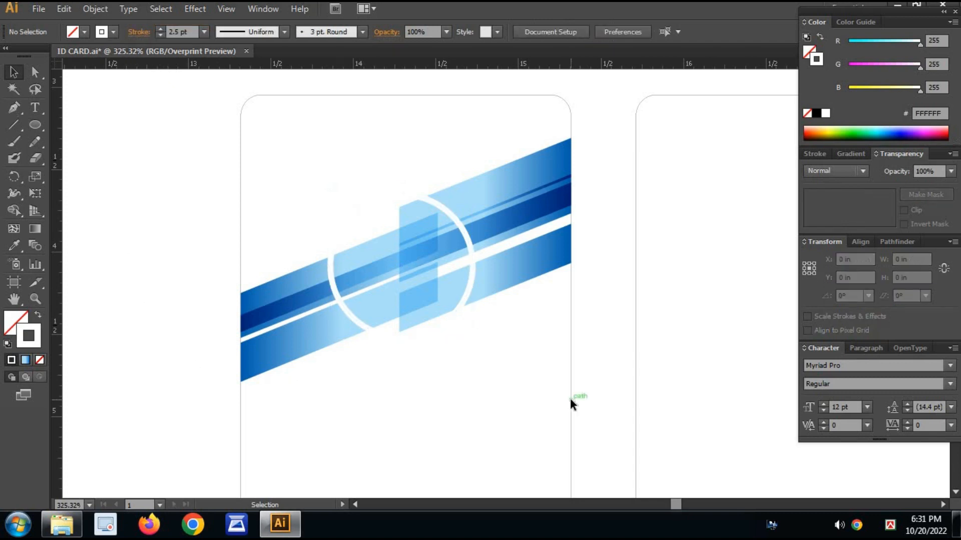
{"action": "key", "text": "ctrl+minus"}
{"action": "key", "text": "ctrl+minus"}
{"action": "key", "text": "space"}
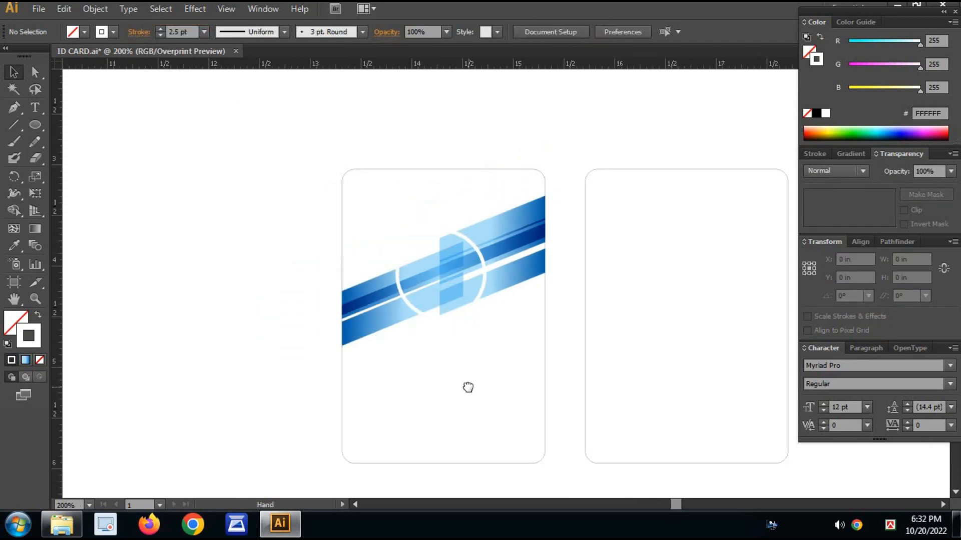
{"action": "left_click_drag", "start_coordinate": [468, 386], "coordinate": [364, 339]}
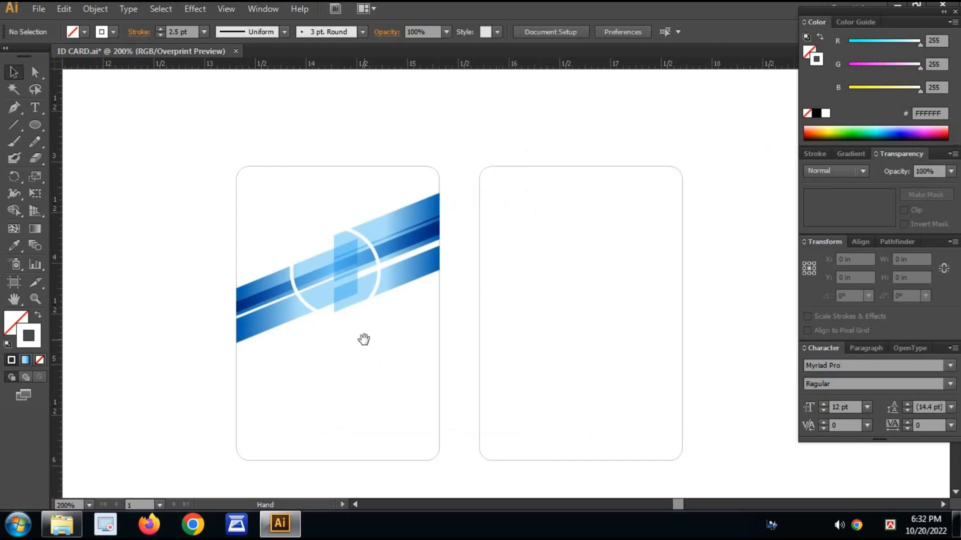
Move the grouped ID number, name and job title text onto the front card, below the slanted bars.
{"action": "key", "text": "space"}
{"action": "left_click_drag", "start_coordinate": [581, 323], "coordinate": [498, 173]}
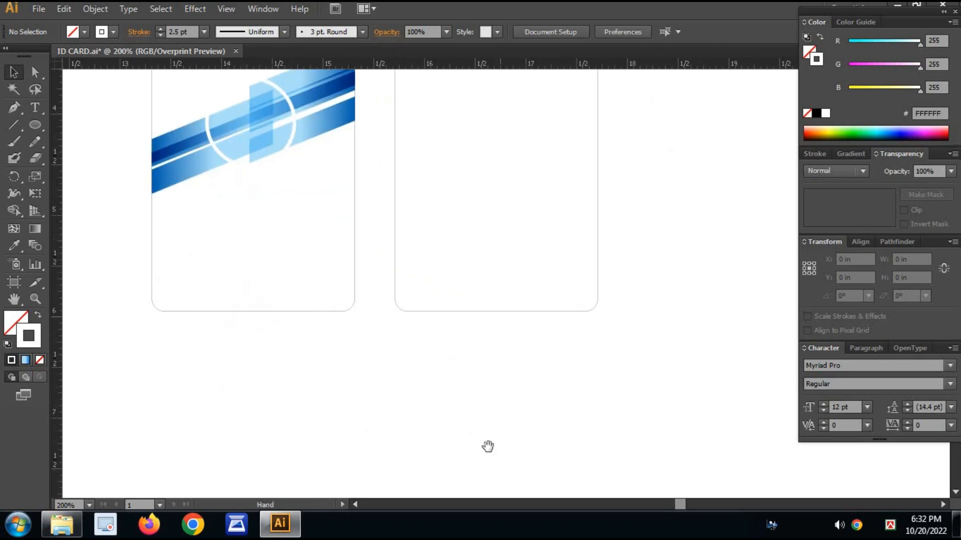
{"action": "left_click_drag", "start_coordinate": [487, 446], "coordinate": [515, 273]}
{"action": "left_click_drag", "start_coordinate": [325, 426], "coordinate": [450, 320]}
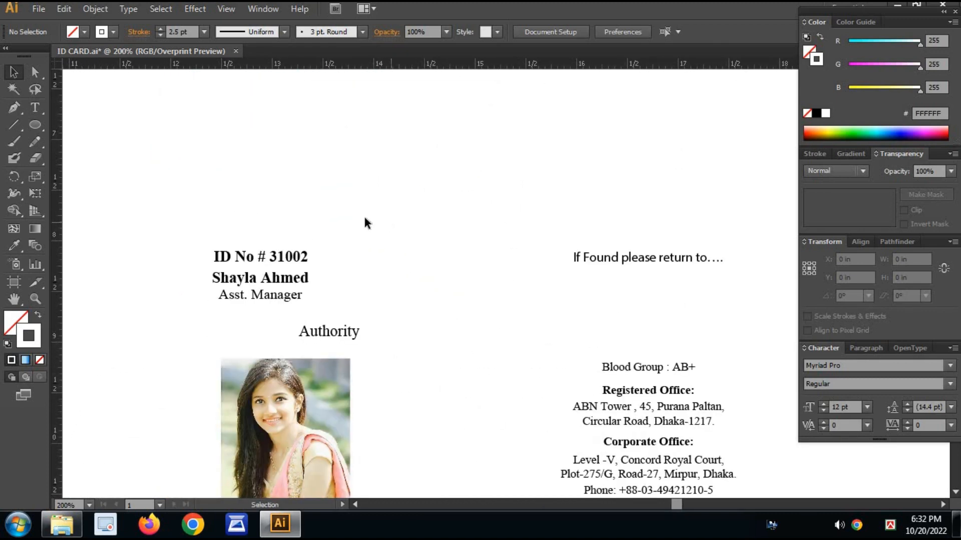
{"action": "key", "text": "space"}
{"action": "left_click_drag", "start_coordinate": [328, 250], "coordinate": [307, 309]}
{"action": "left_click_drag", "start_coordinate": [254, 350], "coordinate": [260, 354]}
{"action": "key", "text": "space"}
{"action": "left_click_drag", "start_coordinate": [315, 341], "coordinate": [379, 116]}
{"action": "key", "text": "space"}
{"action": "left_click_drag", "start_coordinate": [385, 117], "coordinate": [379, 227]}
{"action": "key", "text": "space"}
{"action": "left_click_drag", "start_coordinate": [390, 475], "coordinate": [467, 163]}
{"action": "left_click_drag", "start_coordinate": [323, 342], "coordinate": [315, 300]}
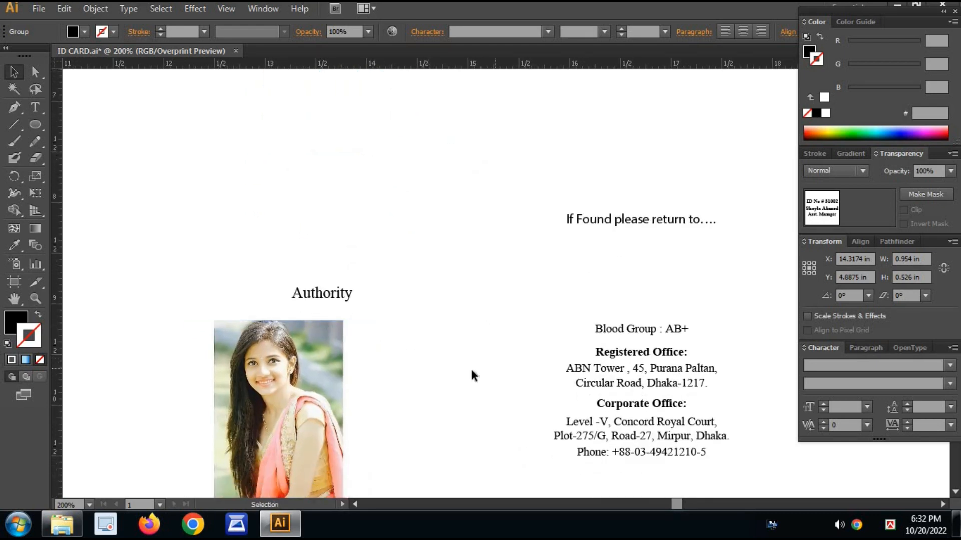
{"action": "left_click", "coordinate": [470, 367]}
Move the portrait photo up beside the front card.
{"action": "left_click_drag", "start_coordinate": [266, 416], "coordinate": [204, 197]}
{"action": "key", "text": "space"}
{"action": "left_click_drag", "start_coordinate": [270, 209], "coordinate": [223, 90]}
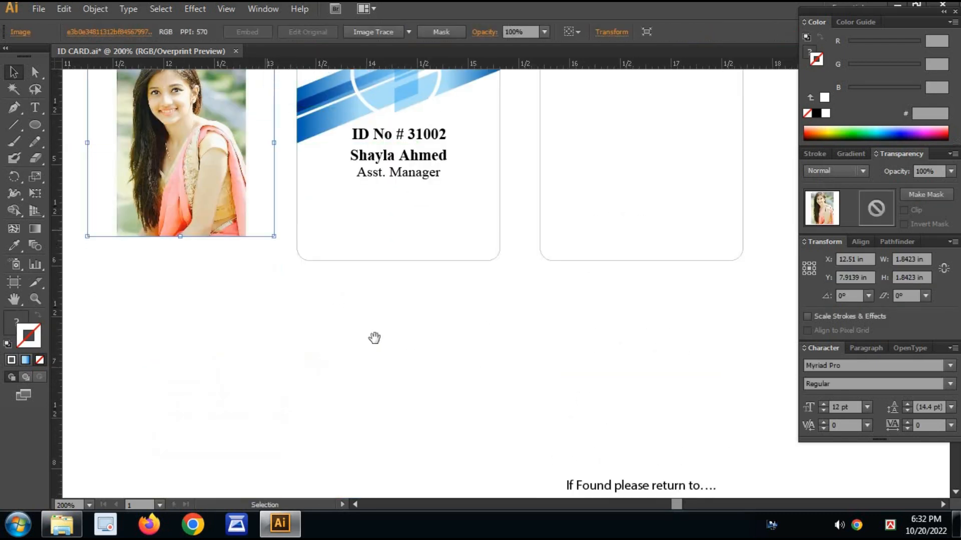
Move the barcode to the bottom of the front card and center it beneath the text.
{"action": "scroll", "coordinate": [373, 337], "scroll_direction": "down", "scroll_amount": 5}
{"action": "left_click_drag", "start_coordinate": [371, 337], "coordinate": [364, 73]}
{"action": "left_click_drag", "start_coordinate": [372, 367], "coordinate": [411, 438]}
{"action": "left_click_drag", "start_coordinate": [259, 467], "coordinate": [514, 84]}
{"action": "left_click_drag", "start_coordinate": [506, 79], "coordinate": [390, 250]}
{"action": "left_click", "coordinate": [605, 326]}
{"action": "scroll", "coordinate": [598, 350], "scroll_direction": "down", "scroll_amount": 1}
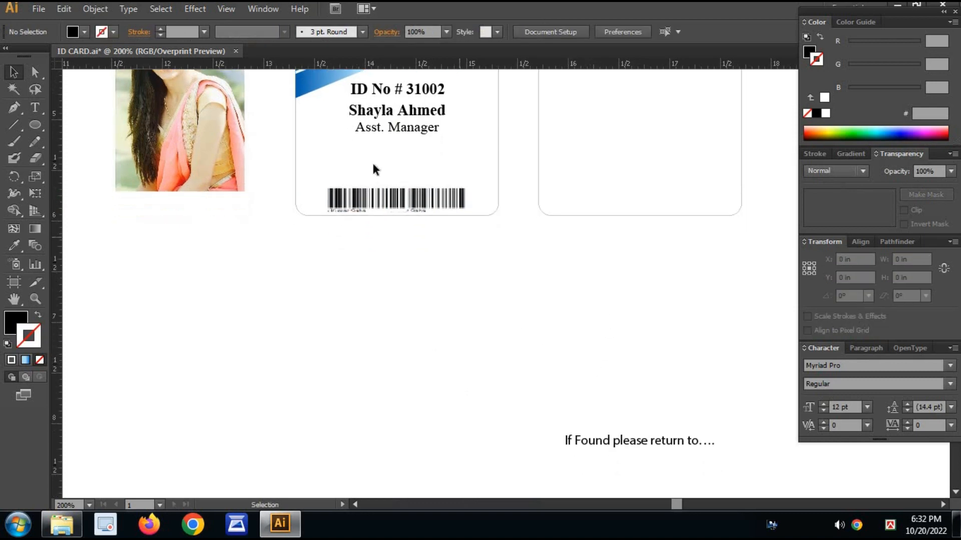
{"action": "left_click_drag", "start_coordinate": [260, 180], "coordinate": [418, 214]}
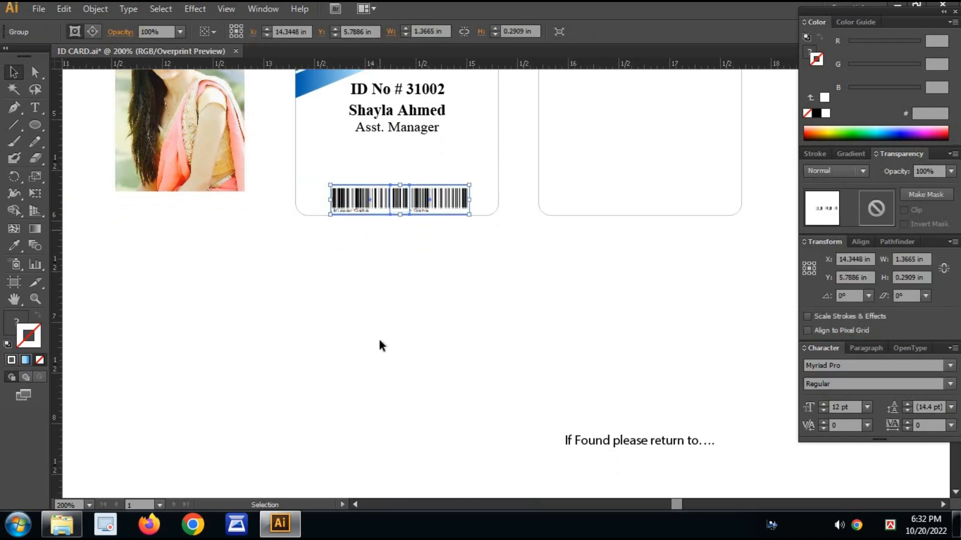
{"action": "left_click", "coordinate": [369, 367]}
Move the Authority text onto the front card, just above the right end of the barcode.
{"action": "left_click_drag", "start_coordinate": [414, 309], "coordinate": [446, 164]}
{"action": "left_click_drag", "start_coordinate": [362, 370], "coordinate": [495, 117]}
{"action": "left_click_drag", "start_coordinate": [480, 266], "coordinate": [456, 530]}
{"action": "left_click_drag", "start_coordinate": [470, 380], "coordinate": [484, 308]}
{"action": "left_click", "coordinate": [563, 394]}
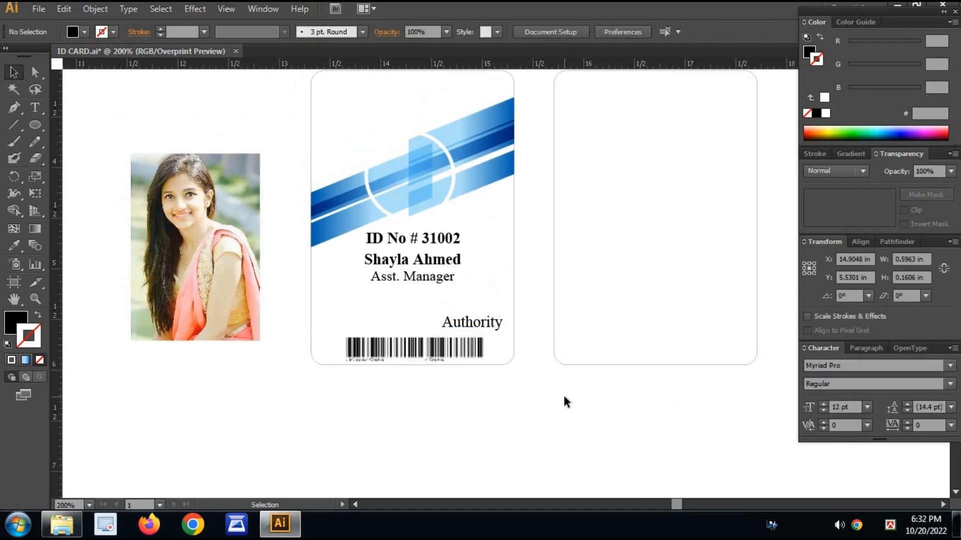
Duplicate the ABN Group logo up and to the left of the original, beside the return notice text.
{"action": "left_click_drag", "start_coordinate": [515, 375], "coordinate": [515, 448]}
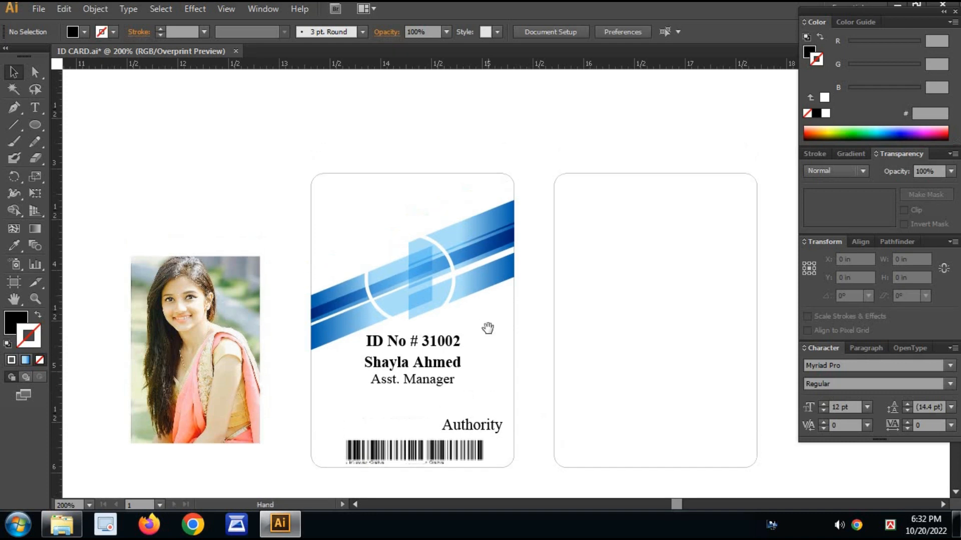
{"action": "left_click_drag", "start_coordinate": [530, 339], "coordinate": [429, 62]}
{"action": "left_click_drag", "start_coordinate": [719, 421], "coordinate": [566, 231]}
{"action": "left_click_drag", "start_coordinate": [466, 362], "coordinate": [673, 228]}
{"action": "left_click_drag", "start_coordinate": [438, 73], "coordinate": [436, 462]}
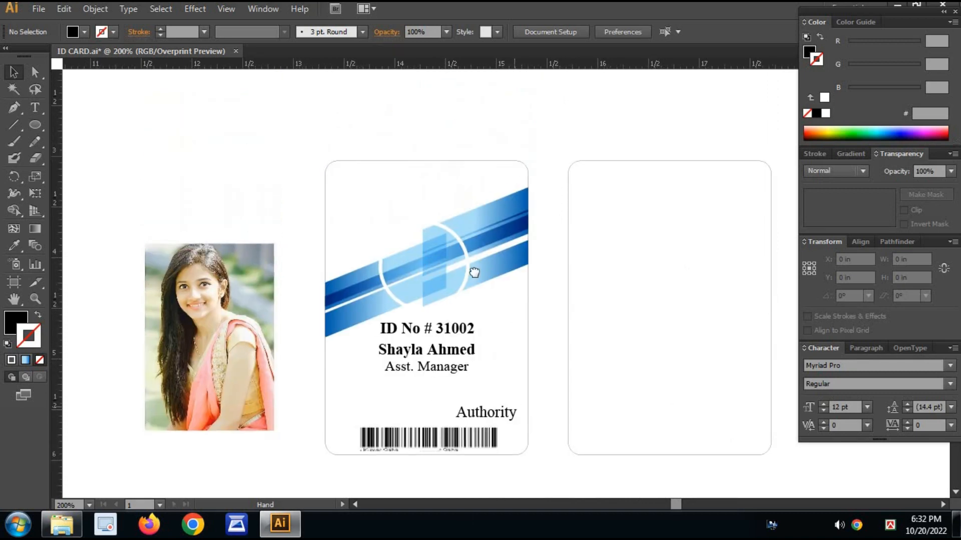
{"action": "scroll", "coordinate": [403, 403], "scroll_direction": "down", "scroll_amount": 10}
{"action": "scroll", "coordinate": [404, 403], "scroll_direction": "right", "scroll_amount": 4}
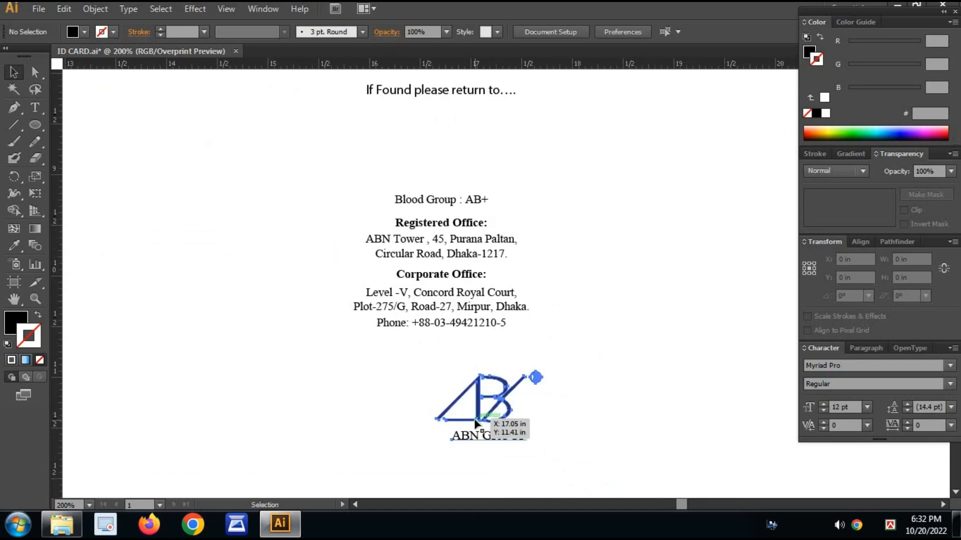
{"action": "left_click_drag", "start_coordinate": [473, 419], "coordinate": [197, 131]}
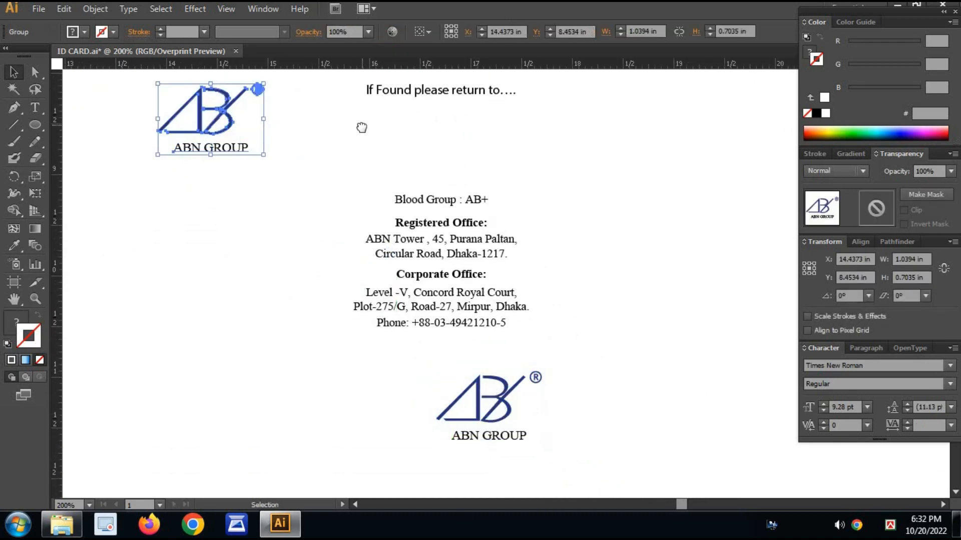
Move the logo copy above the front card and place its ABN GROUP name as a bold blue title at the card's top.
{"action": "left_click_drag", "start_coordinate": [362, 128], "coordinate": [435, 424]}
{"action": "left_click_drag", "start_coordinate": [364, 467], "coordinate": [549, 135]}
{"action": "left_click_drag", "start_coordinate": [550, 202], "coordinate": [613, 469]}
{"action": "left_click_drag", "start_coordinate": [607, 430], "coordinate": [368, 162]}
{"action": "left_click", "coordinate": [380, 218]}
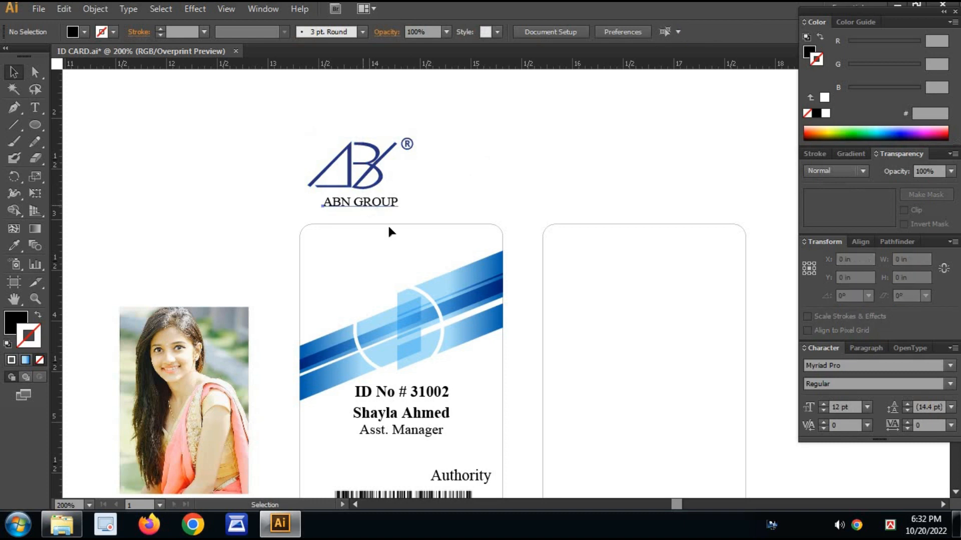
{"action": "left_click_drag", "start_coordinate": [365, 206], "coordinate": [463, 244]}
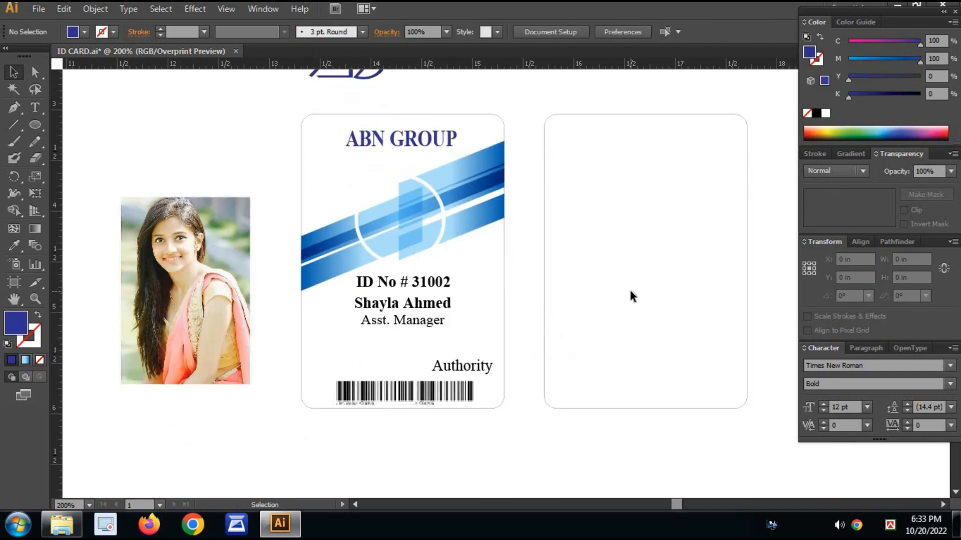
Place the portrait photo over the white circle, scale it down to about 1.2 in, and fit her face inside the circle.
{"action": "left_click_drag", "start_coordinate": [203, 348], "coordinate": [453, 278]}
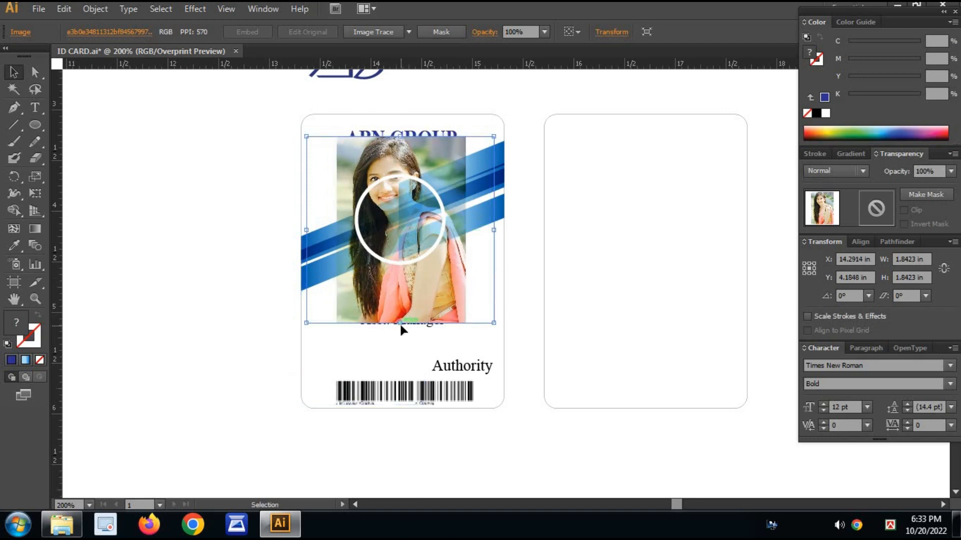
{"action": "left_click_drag", "start_coordinate": [399, 326], "coordinate": [402, 291]}
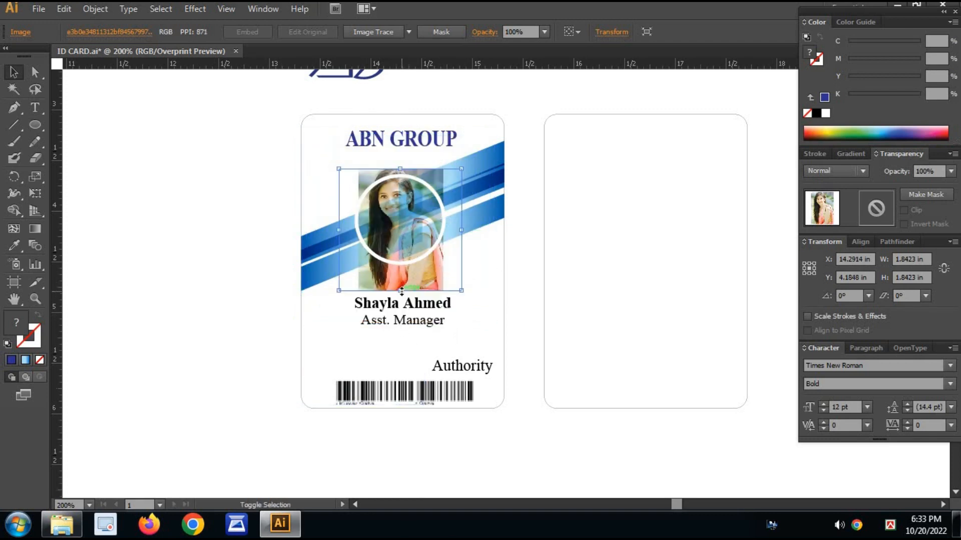
{"action": "left_click_drag", "start_coordinate": [426, 278], "coordinate": [426, 279]}
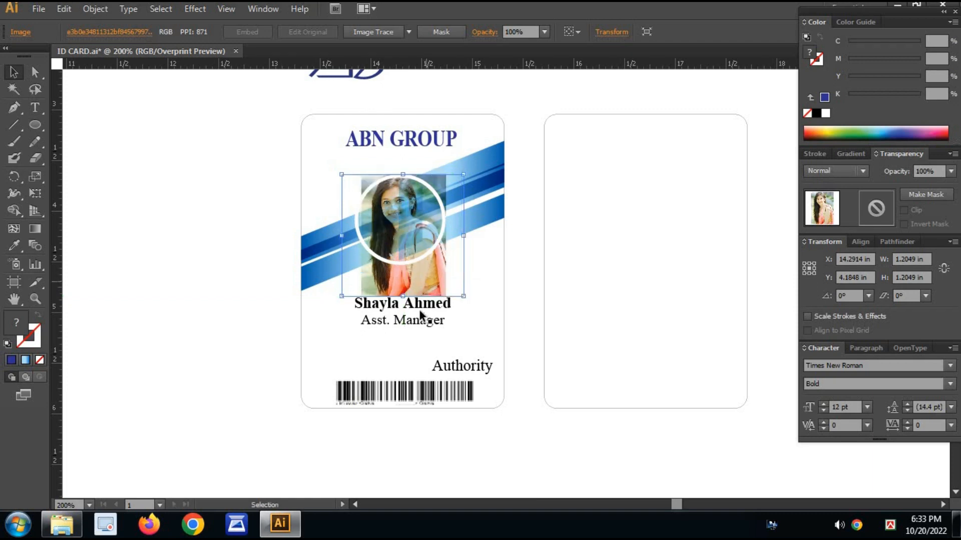
Clip the portrait photo to the circle with a clipping mask.
{"action": "left_click", "coordinate": [405, 264]}
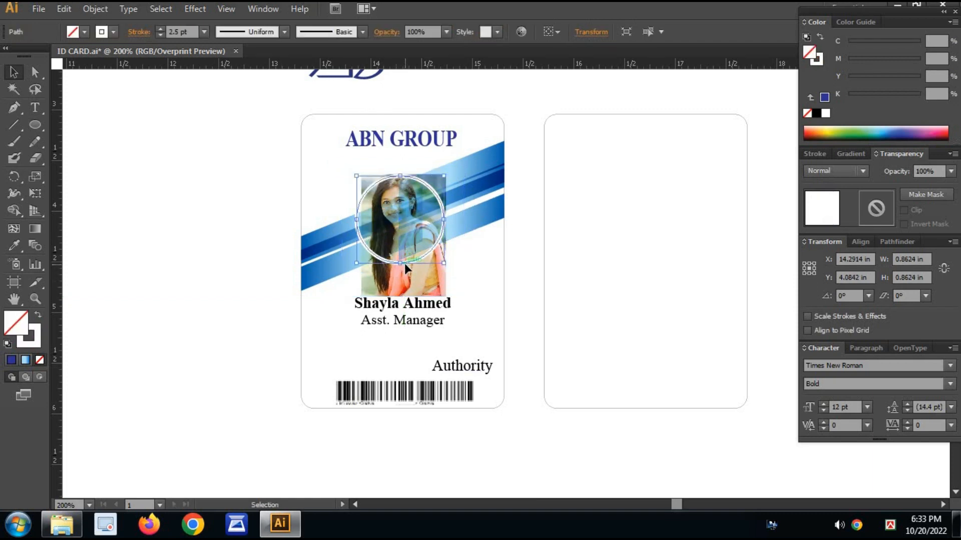
{"action": "key", "text": "a"}
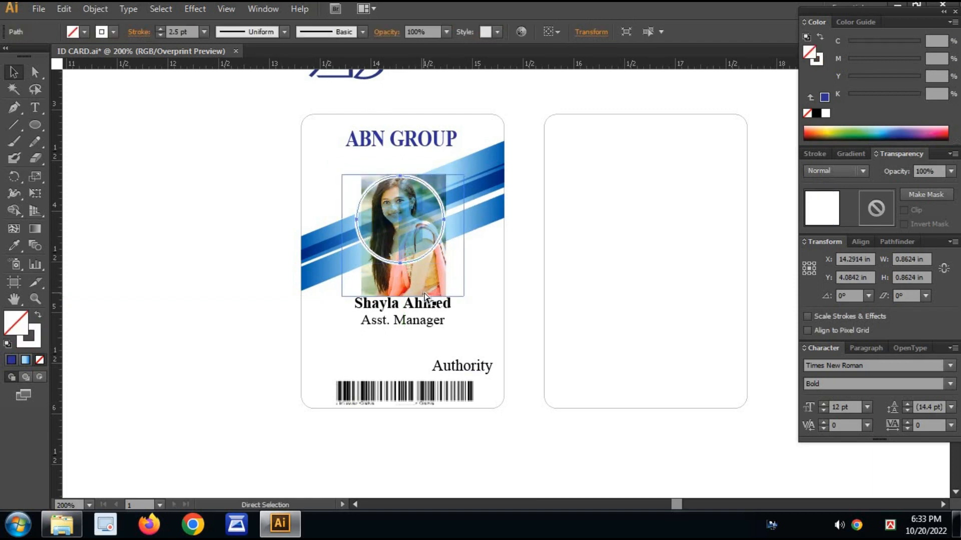
{"action": "key", "text": "v"}
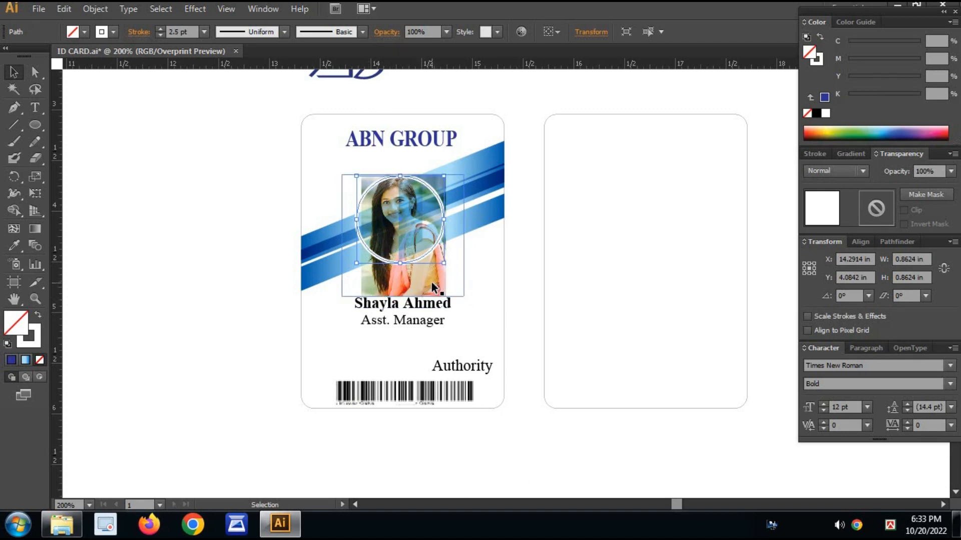
{"action": "left_click", "coordinate": [433, 282], "text": "shift"}
{"action": "left_click", "coordinate": [430, 281], "text": "shift"}
{"action": "left_click", "coordinate": [423, 281], "text": "shift"}
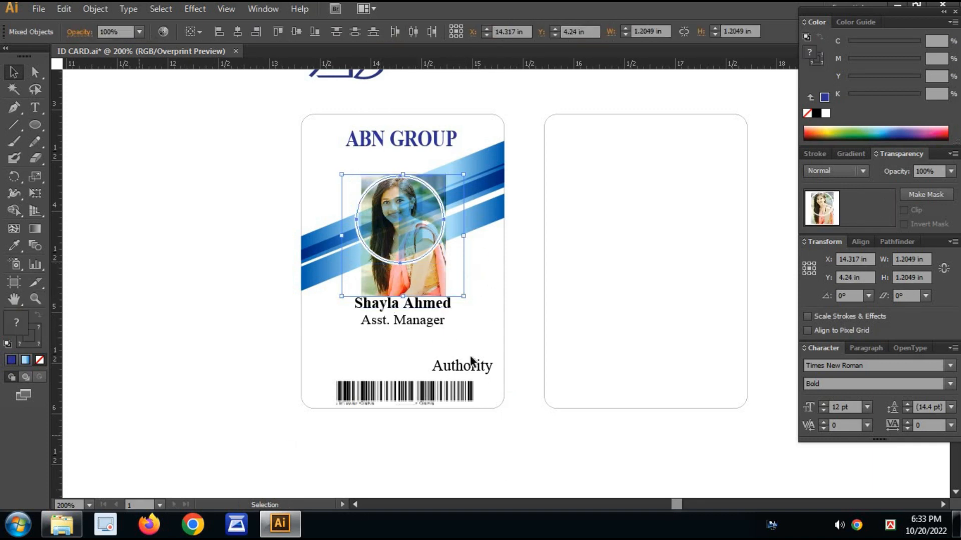
{"action": "key", "text": "ctrl"}
{"action": "key", "text": "ctrl+7"}
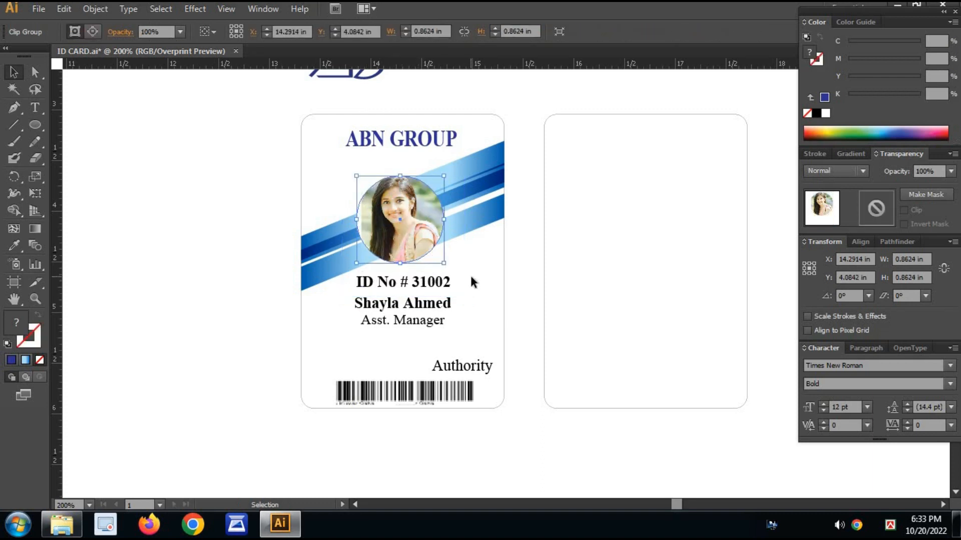
{"action": "left_click", "coordinate": [470, 274]}
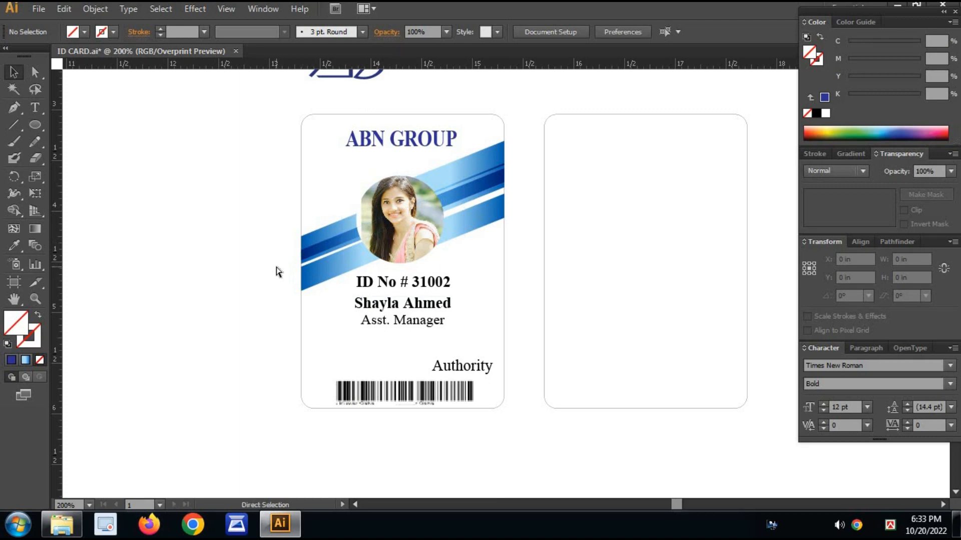
Paste the circle with the white 2.5 pt stroke in place in front of the clipped photo.
{"action": "key", "text": "ctrl+f"}
{"action": "left_click", "coordinate": [548, 278]}
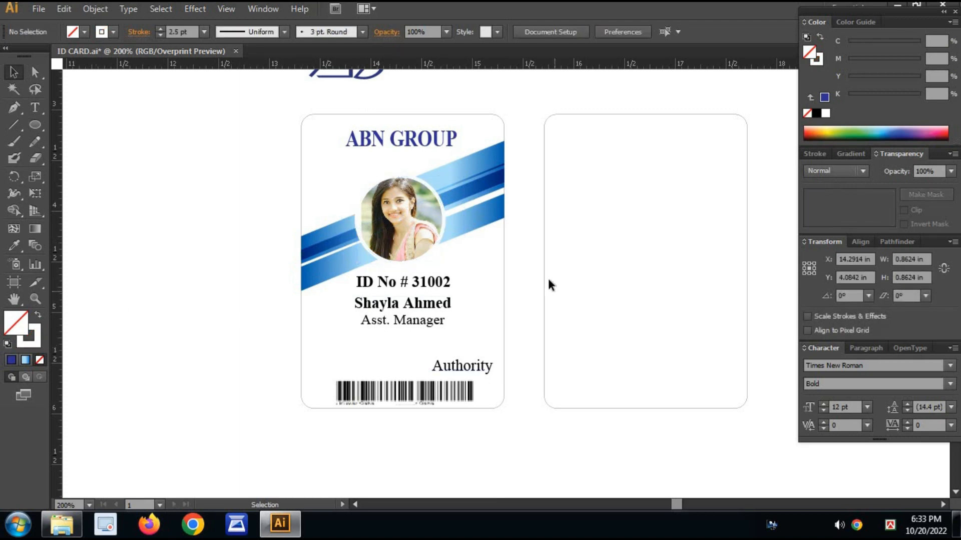
{"action": "key", "text": "a"}
{"action": "left_click", "coordinate": [407, 252]}
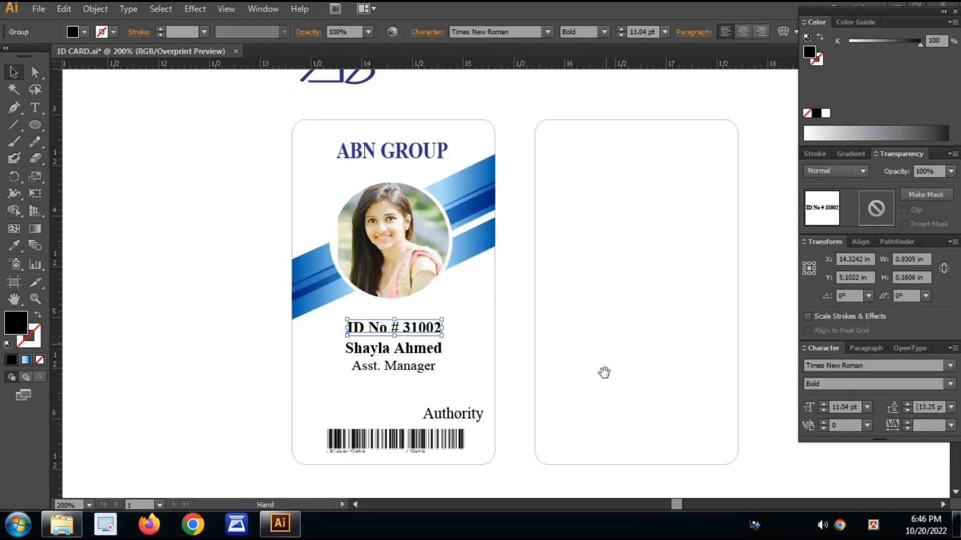
Switch the ID number text's color to CMYK and fill it red with M 100 and Y 100.
{"action": "left_click", "coordinate": [573, 383]}
{"action": "left_click_drag", "start_coordinate": [570, 383], "coordinate": [581, 357]}
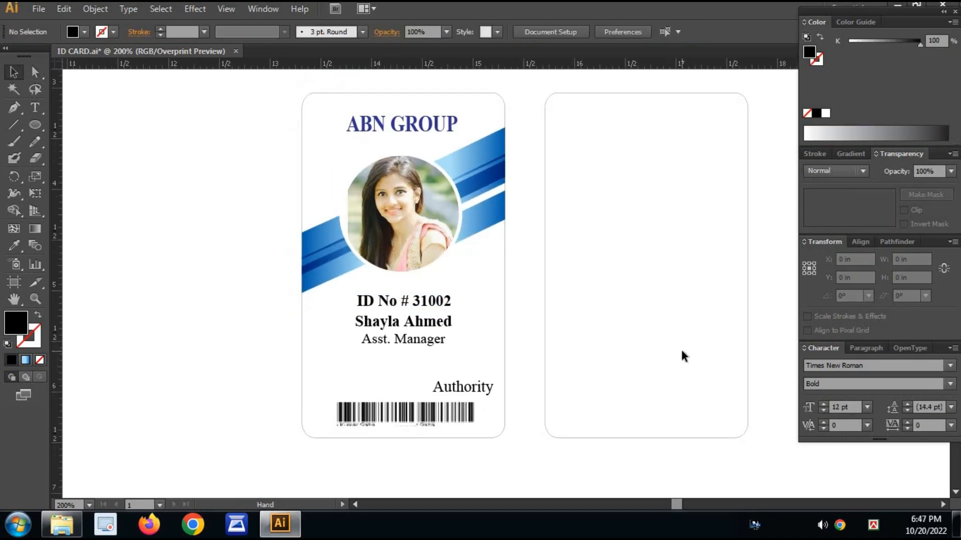
{"action": "left_click", "coordinate": [434, 323]}
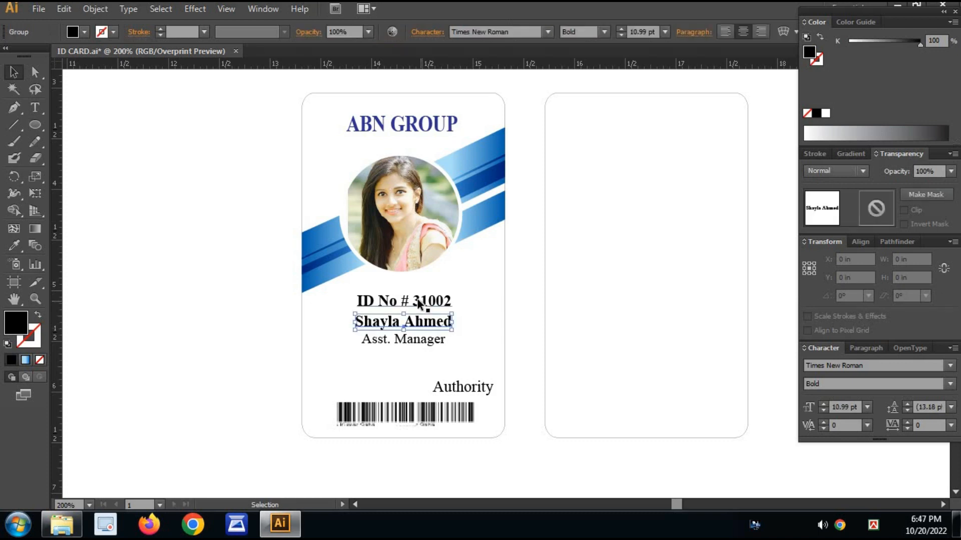
{"action": "left_click", "coordinate": [417, 300]}
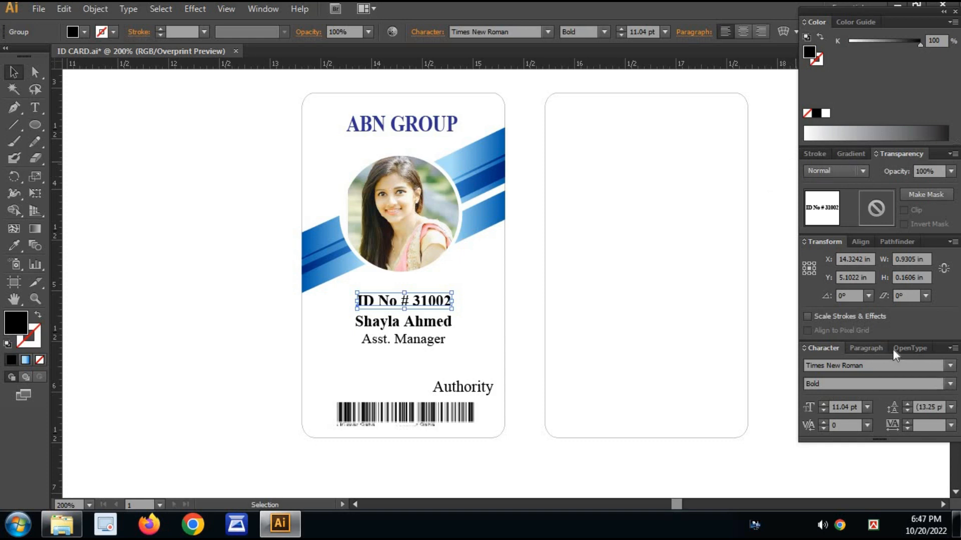
{"action": "left_click", "coordinate": [953, 22]}
{"action": "left_click", "coordinate": [875, 91]}
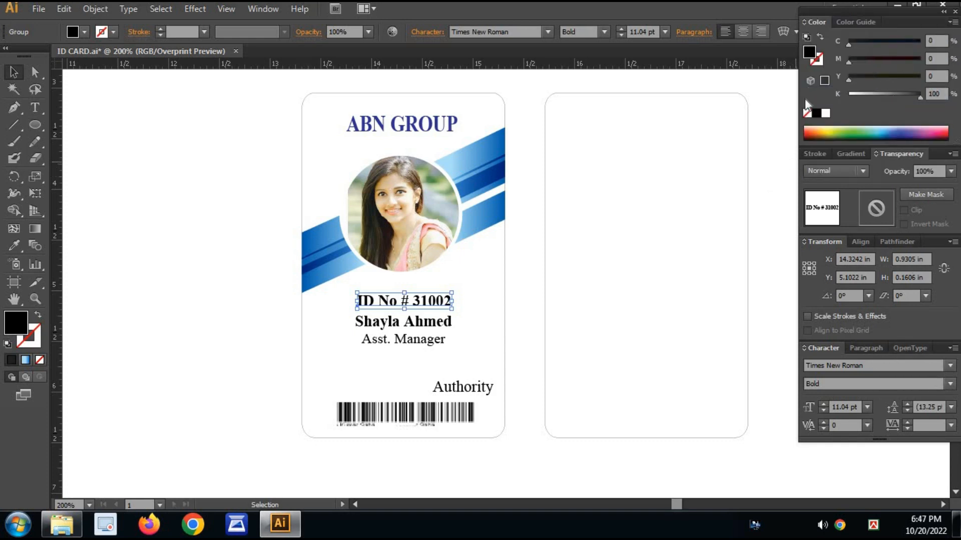
{"action": "left_click", "coordinate": [825, 113]}
{"action": "left_click", "coordinate": [808, 135]}
{"action": "left_click", "coordinate": [811, 132]}
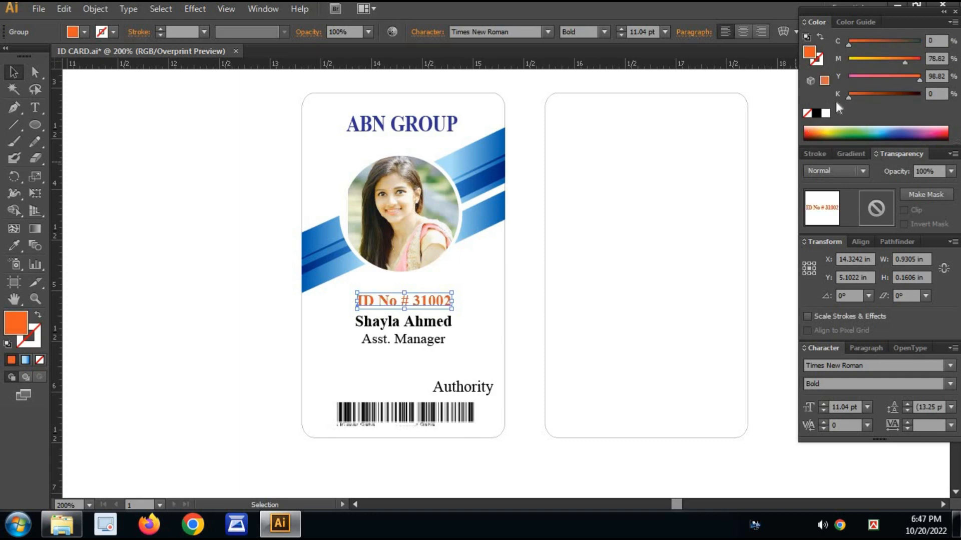
{"action": "left_click_drag", "start_coordinate": [905, 62], "coordinate": [935, 73]}
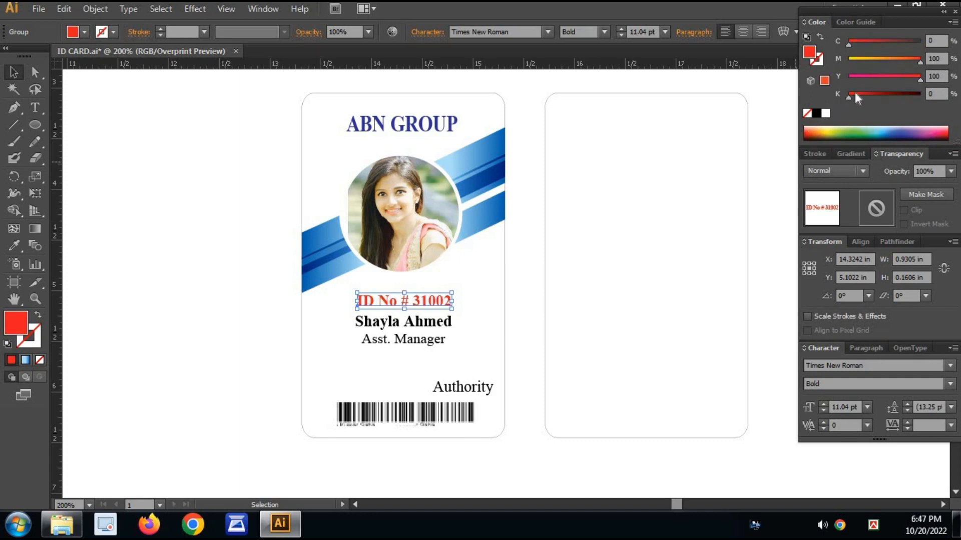
{"action": "left_click", "coordinate": [667, 364]}
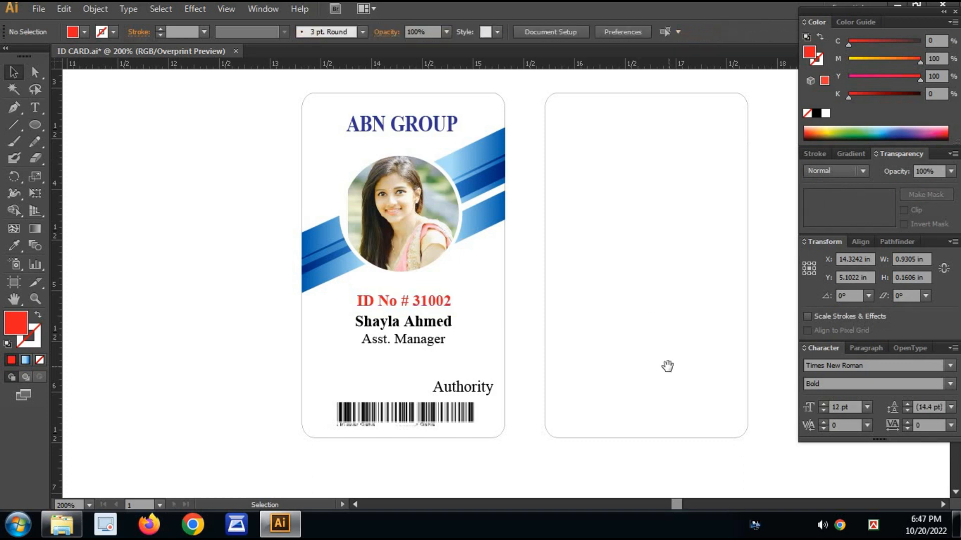
Enlarge the employee's name text proportionally from its center to about 1.07 in wide.
{"action": "scroll", "coordinate": [713, 365], "scroll_direction": "down", "scroll_amount": 1}
{"action": "left_click", "coordinate": [439, 309]}
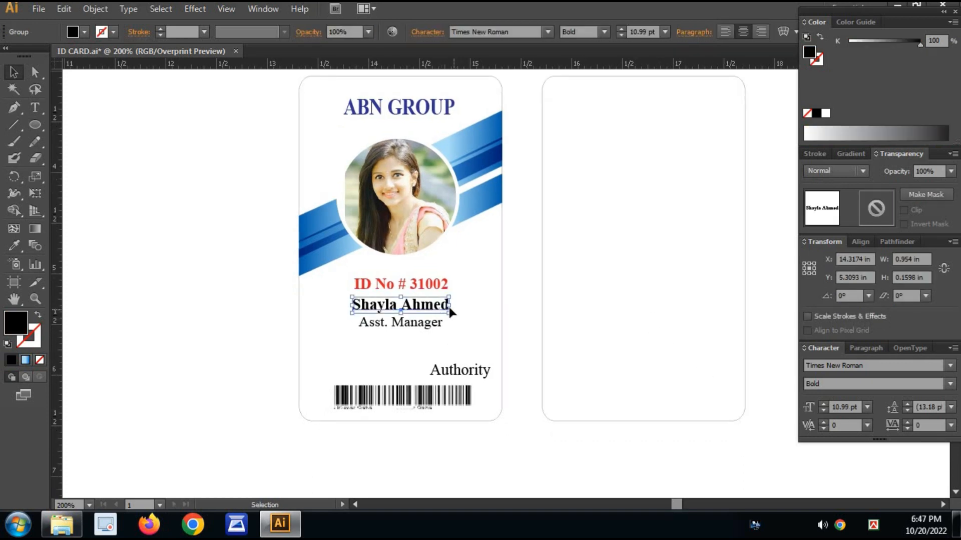
{"action": "left_click_drag", "start_coordinate": [448, 307], "coordinate": [456, 306]}
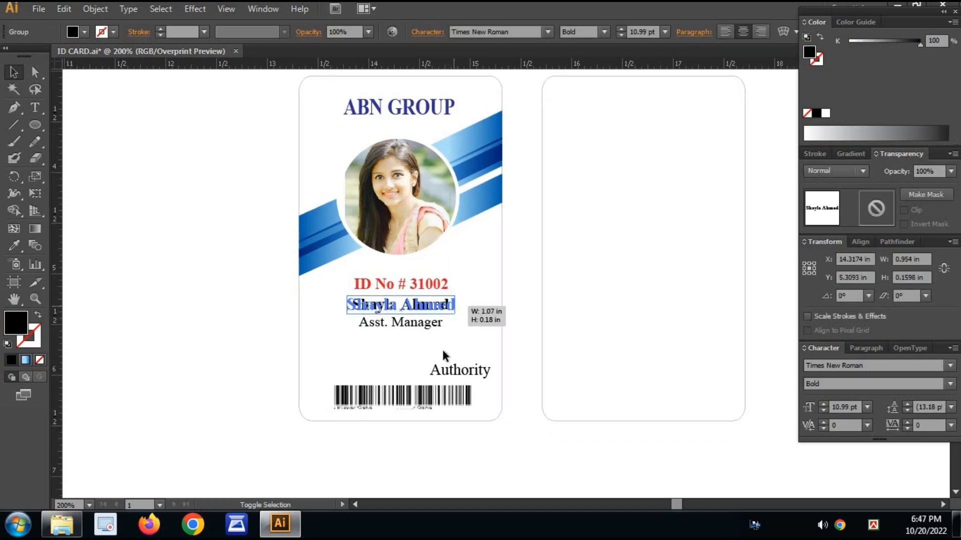
Switch the employee's name text color to CMYK and fill it blue with C 100 and M 100.
{"action": "left_click", "coordinate": [949, 22]}
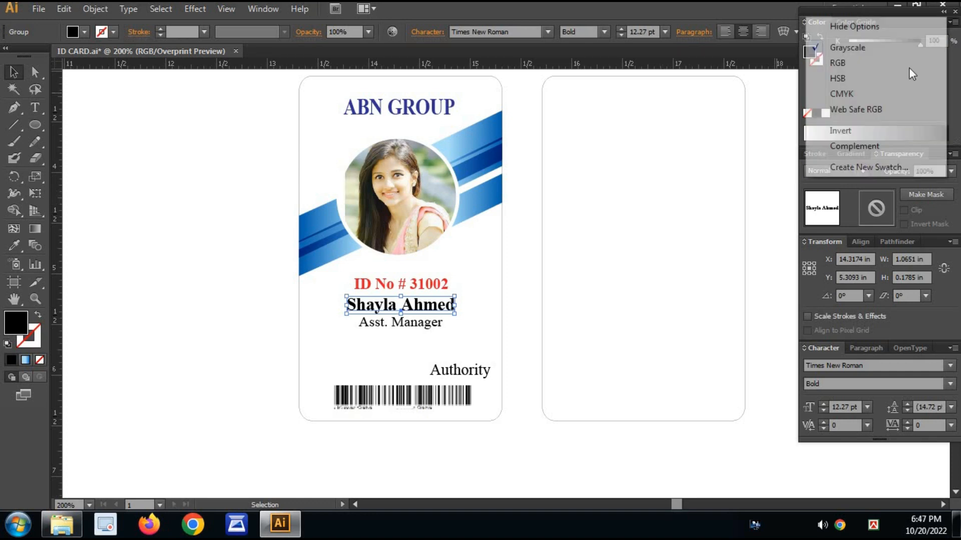
{"action": "left_click", "coordinate": [860, 93]}
{"action": "left_click", "coordinate": [826, 113]}
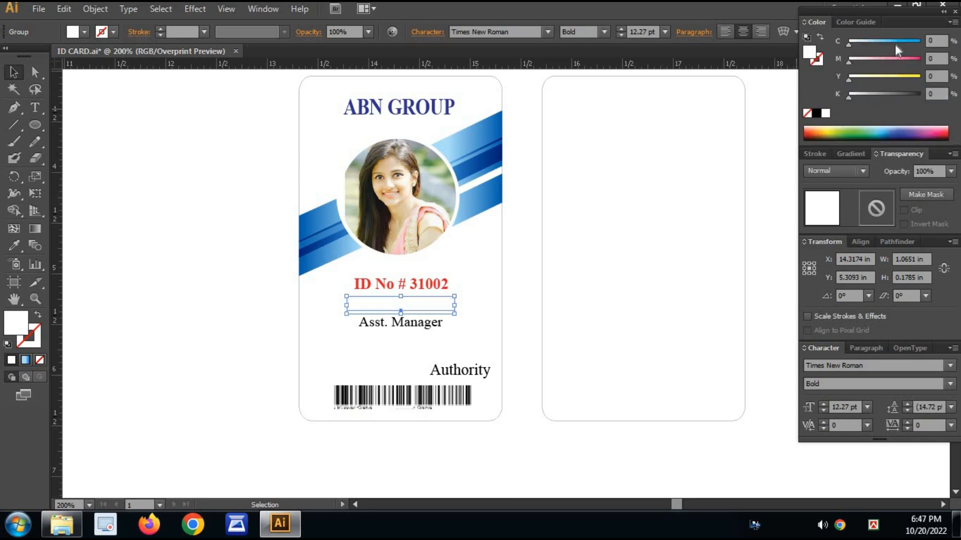
{"action": "left_click", "coordinate": [919, 43]}
{"action": "left_click", "coordinate": [919, 60]}
{"action": "left_click", "coordinate": [595, 356]}
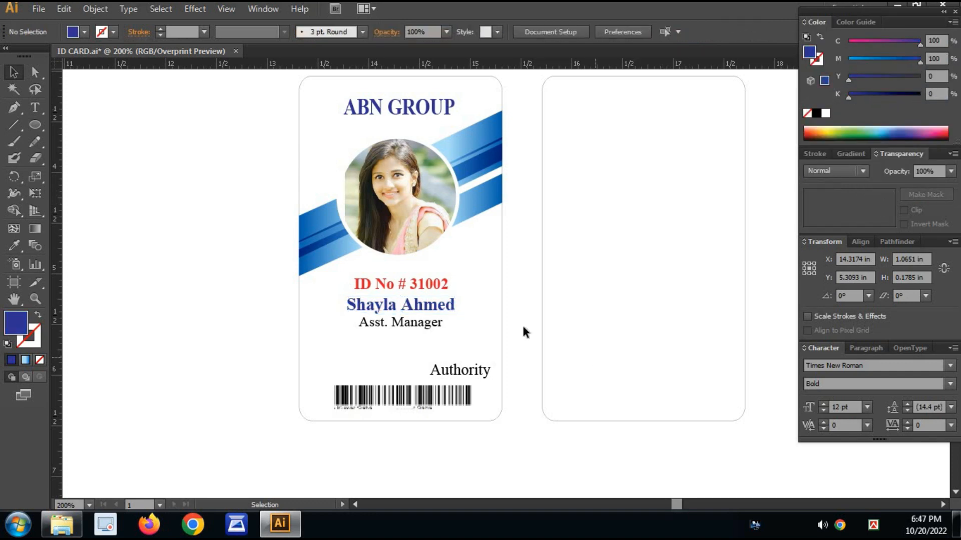
Refine the employee's name text color in CMYK to C 100 and M 94.
{"action": "left_click", "coordinate": [423, 306]}
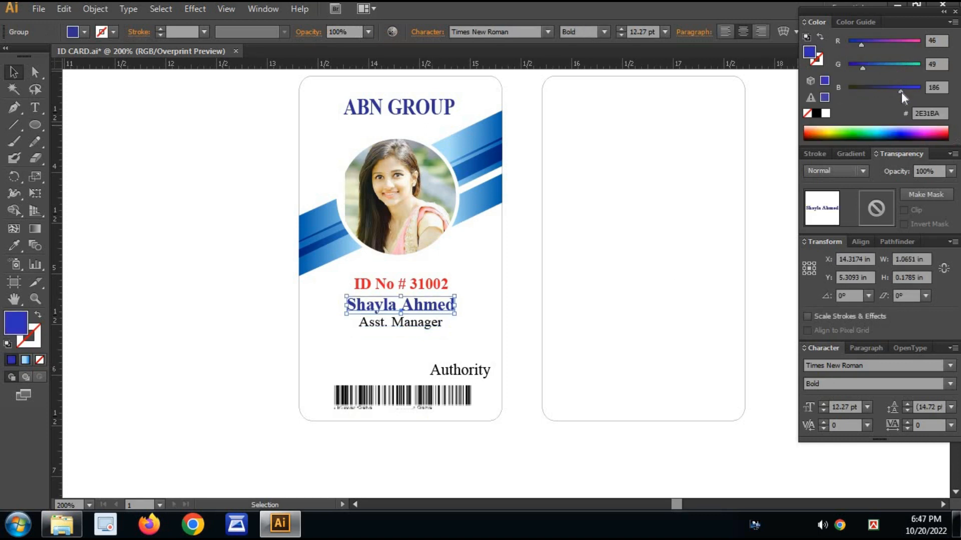
{"action": "left_click", "coordinate": [949, 22]}
{"action": "left_click", "coordinate": [867, 94]}
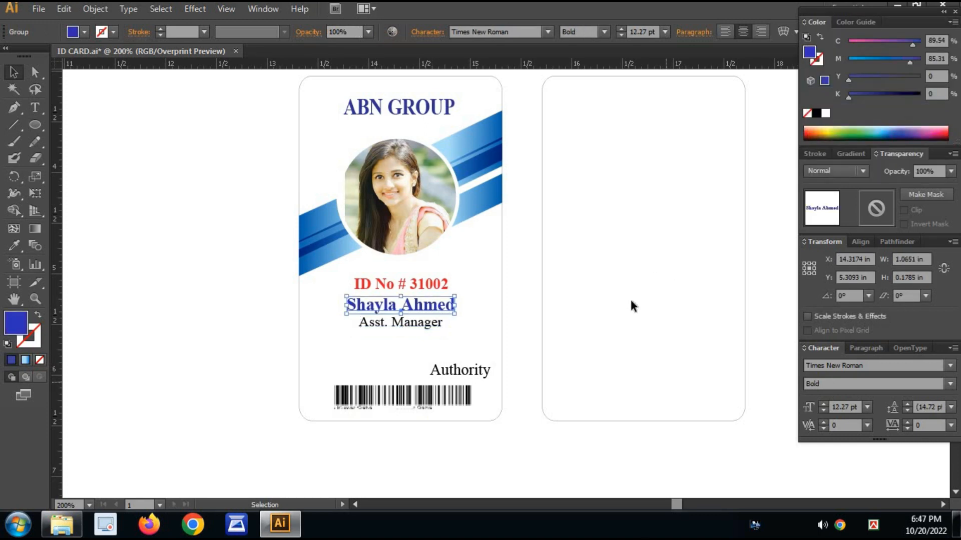
{"action": "left_click", "coordinate": [521, 306]}
{"action": "left_click", "coordinate": [453, 306]}
{"action": "left_click", "coordinate": [901, 61]}
{"action": "left_click_drag", "start_coordinate": [918, 43], "coordinate": [922, 43]}
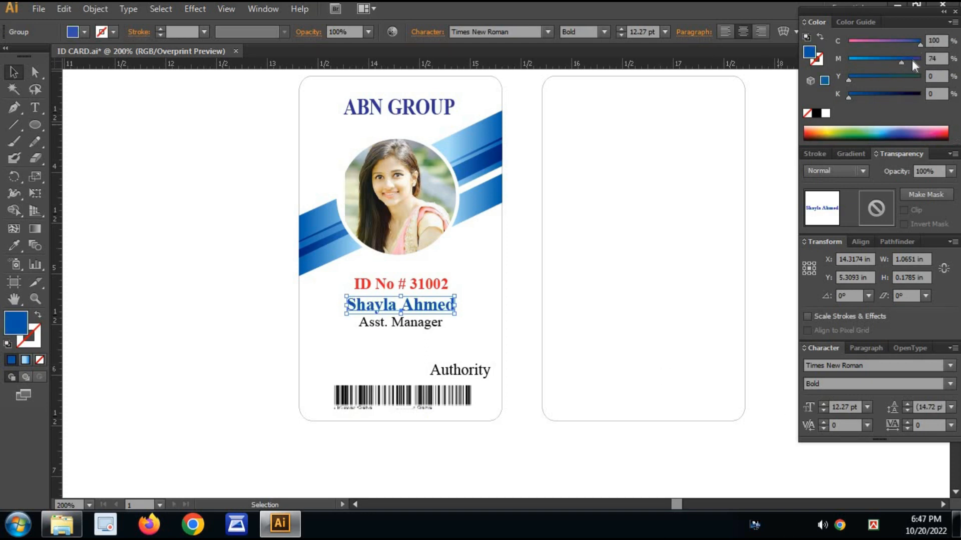
{"action": "left_click", "coordinate": [916, 61]}
{"action": "left_click", "coordinate": [677, 323]}
Draw a blue bar 2 in wide and about 0.18 in high across the card front at the Authority text, behind that text.
{"action": "left_click_drag", "start_coordinate": [650, 287], "coordinate": [583, 301]}
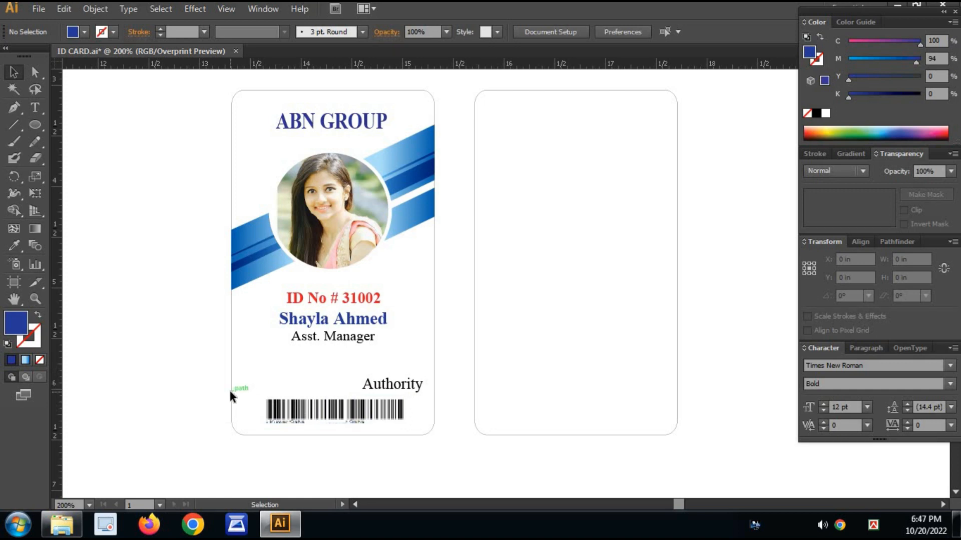
{"action": "key", "text": "m"}
{"action": "left_click_drag", "start_coordinate": [232, 389], "coordinate": [435, 371]}
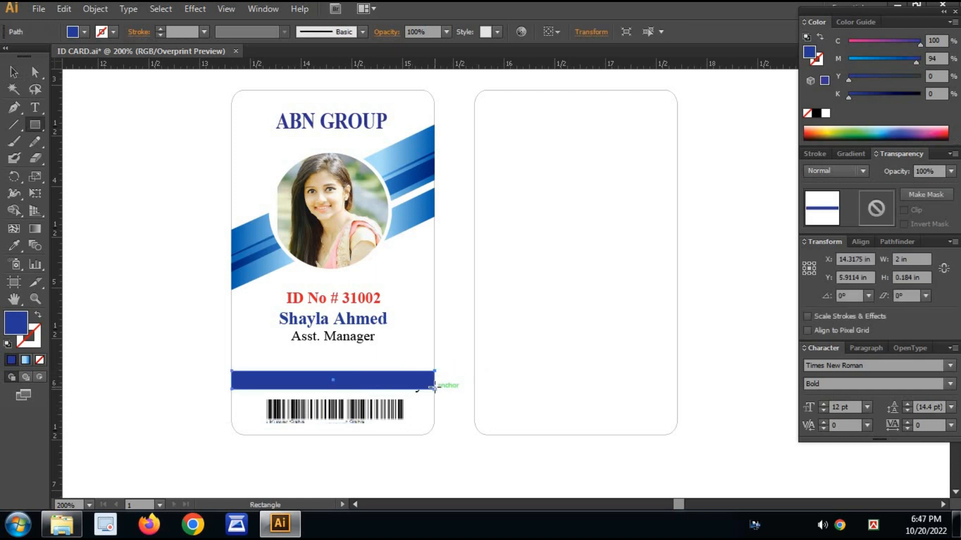
{"action": "key", "text": "v"}
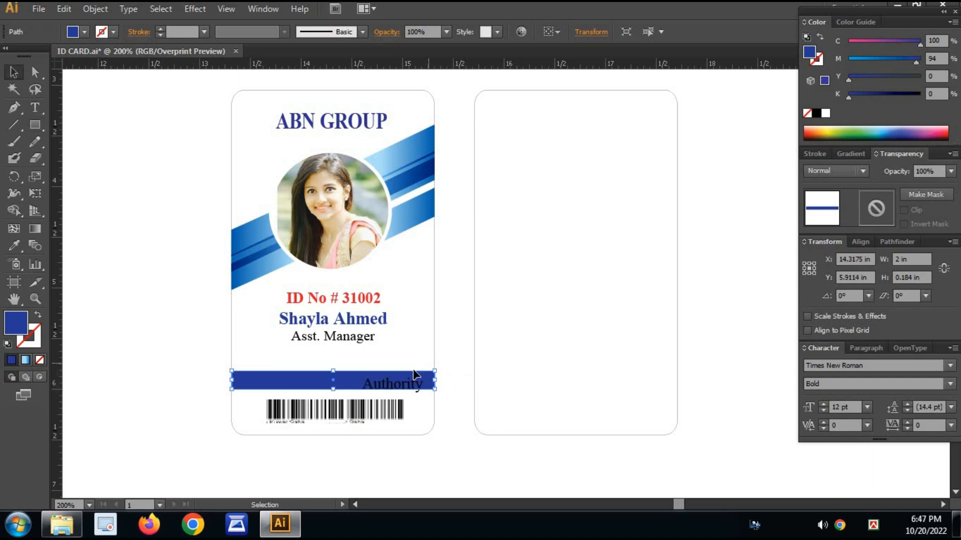
Nudge the Authority text up to the middle of the blue bar and fill it white.
{"action": "left_click", "coordinate": [395, 385]}
{"action": "key", "text": "Up"}
{"action": "key", "text": "Up"}
{"action": "key", "text": "Up"}
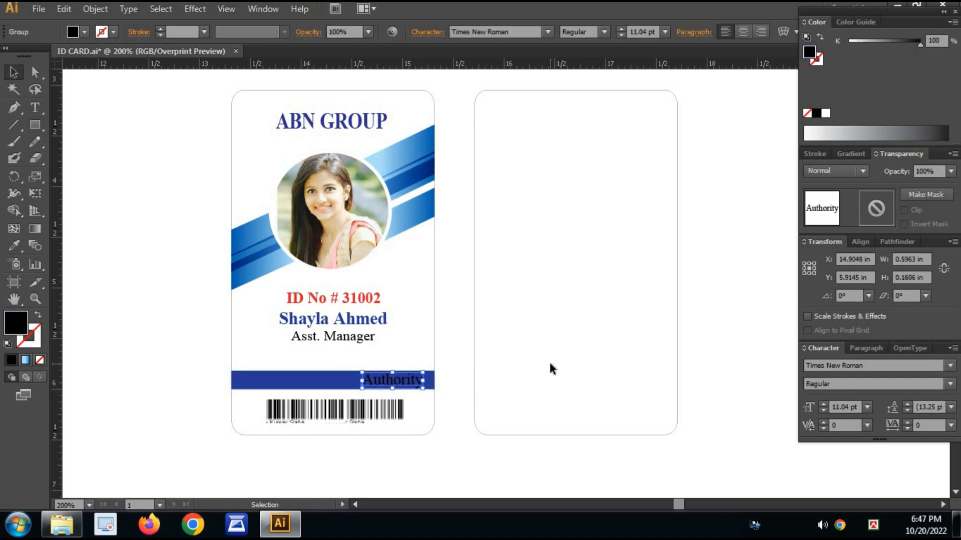
{"action": "left_click", "coordinate": [531, 335]}
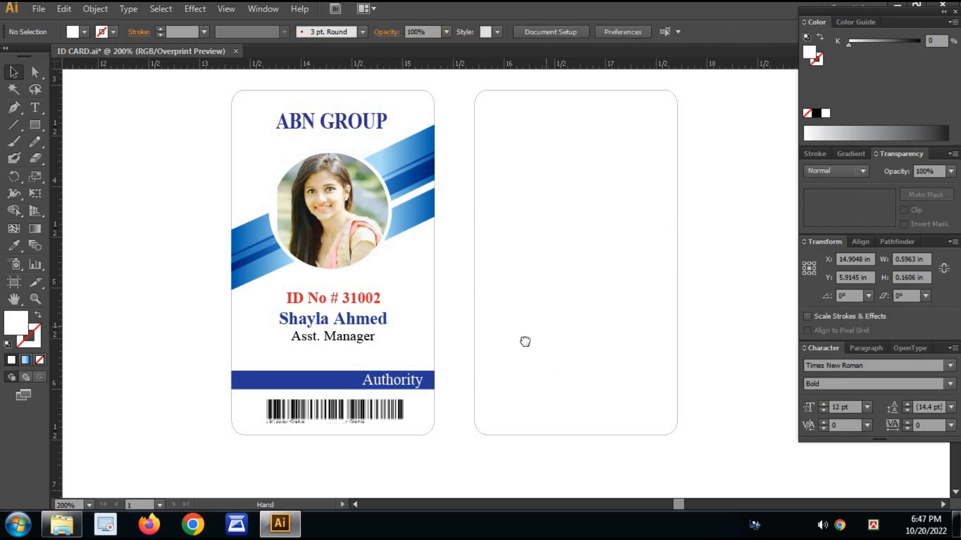
Move the blue bar and the Authority text together slightly down toward the barcode.
{"action": "left_click_drag", "start_coordinate": [525, 341], "coordinate": [628, 309]}
{"action": "left_click", "coordinate": [490, 349]}
{"action": "left_click", "coordinate": [398, 352], "text": "shift"}
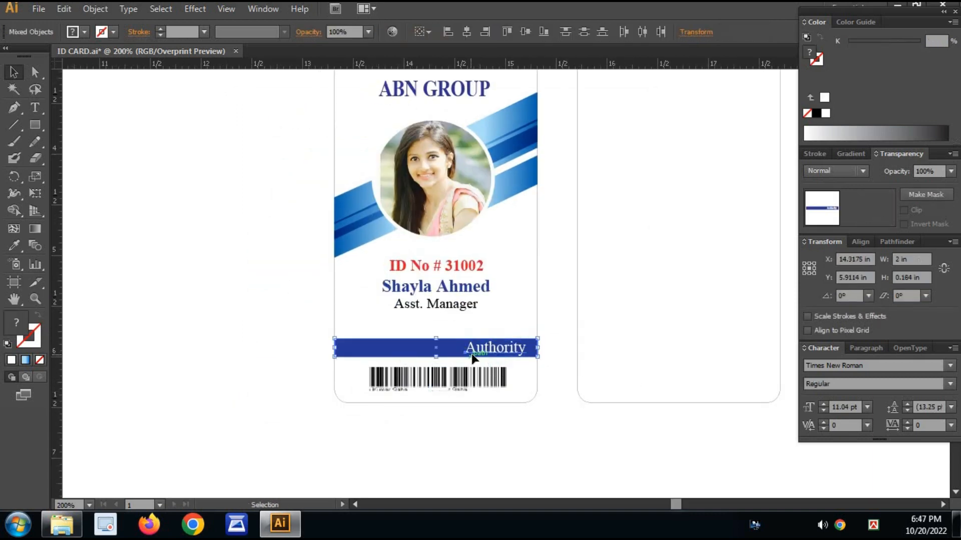
{"action": "key", "text": "Down"}
{"action": "key", "text": "Down"}
{"action": "key", "text": "Down"}
{"action": "left_click", "coordinate": [602, 324]}
{"action": "left_click_drag", "start_coordinate": [683, 334], "coordinate": [641, 341]}
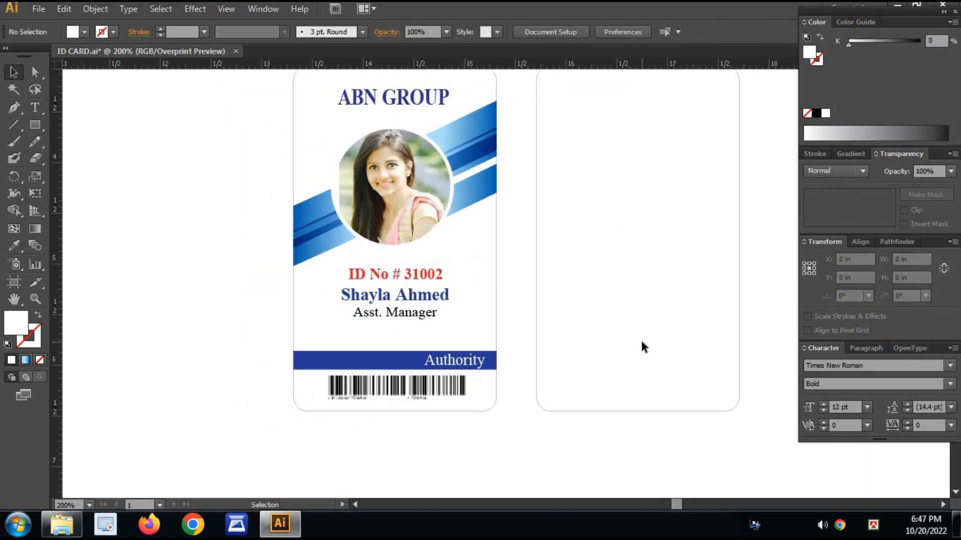
Move the ID number, employee's name and Asst. Manager text slightly up on the card front.
{"action": "left_click_drag", "start_coordinate": [586, 359], "coordinate": [525, 399]}
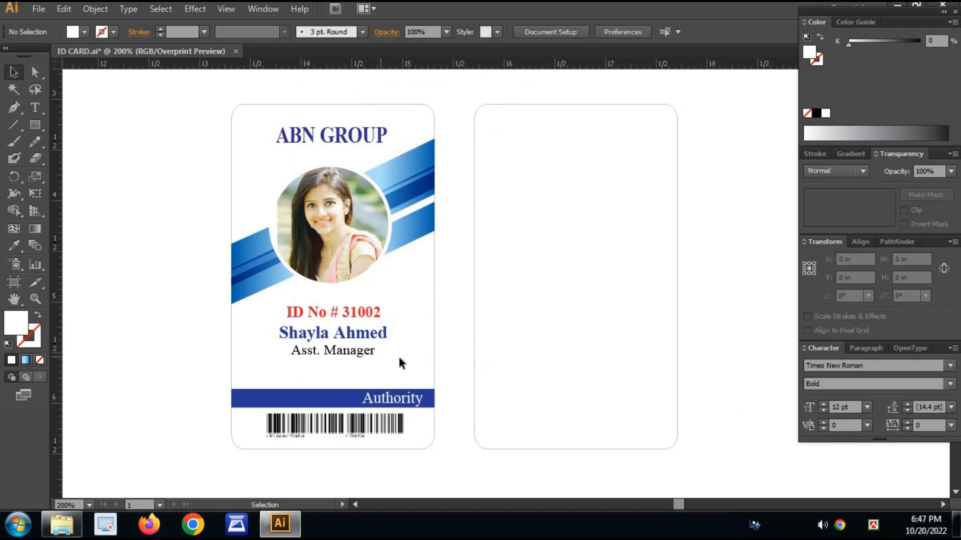
{"action": "left_click_drag", "start_coordinate": [371, 354], "coordinate": [372, 357]}
{"action": "left_click_drag", "start_coordinate": [364, 323], "coordinate": [362, 307]}
Place a copy of the blue company logo on the upper part of the card back, centered horizontally.
{"action": "left_click_drag", "start_coordinate": [653, 397], "coordinate": [643, 326]}
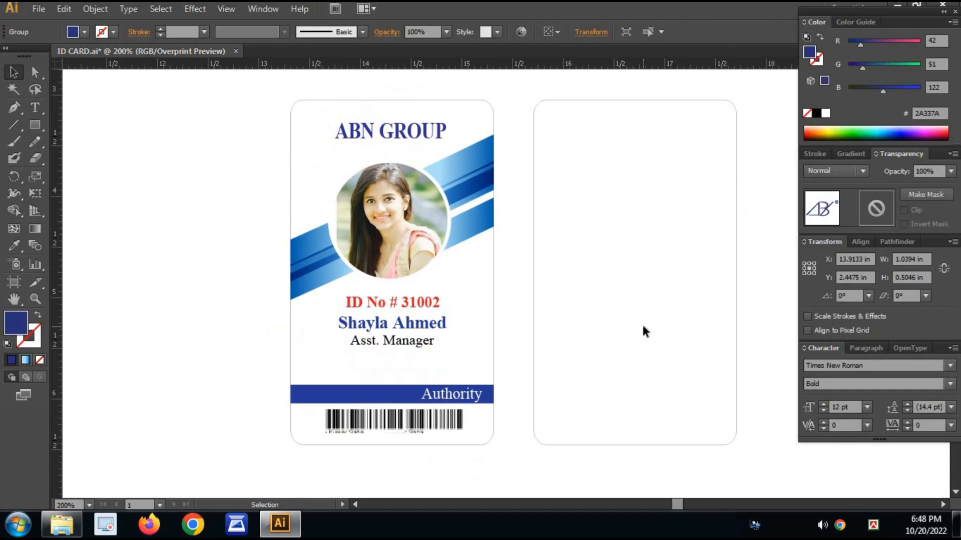
{"action": "left_click", "coordinate": [643, 326]}
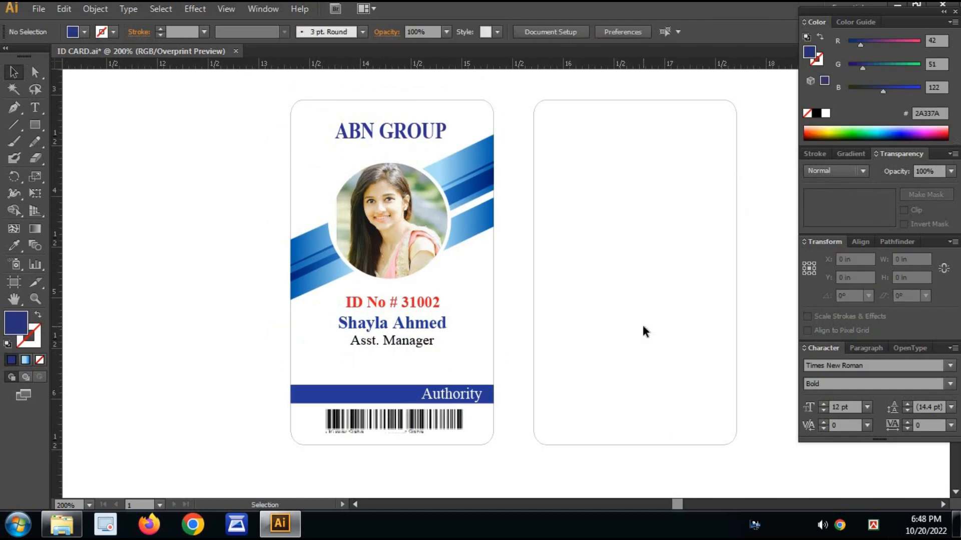
{"action": "left_click_drag", "start_coordinate": [567, 234], "coordinate": [445, 295]}
{"action": "left_click_drag", "start_coordinate": [210, 115], "coordinate": [501, 255]}
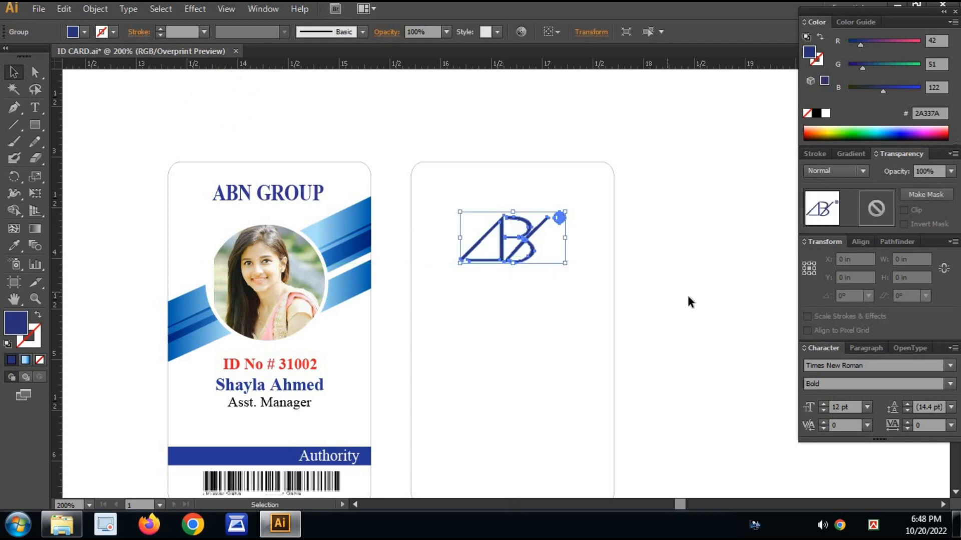
{"action": "left_click", "coordinate": [685, 295]}
Copy the front's diagonal blue stripes onto the lower part of the card back and extend them to about 2.32 in wide.
{"action": "left_click_drag", "start_coordinate": [684, 298], "coordinate": [657, 225]}
{"action": "left_click", "coordinate": [319, 182]}
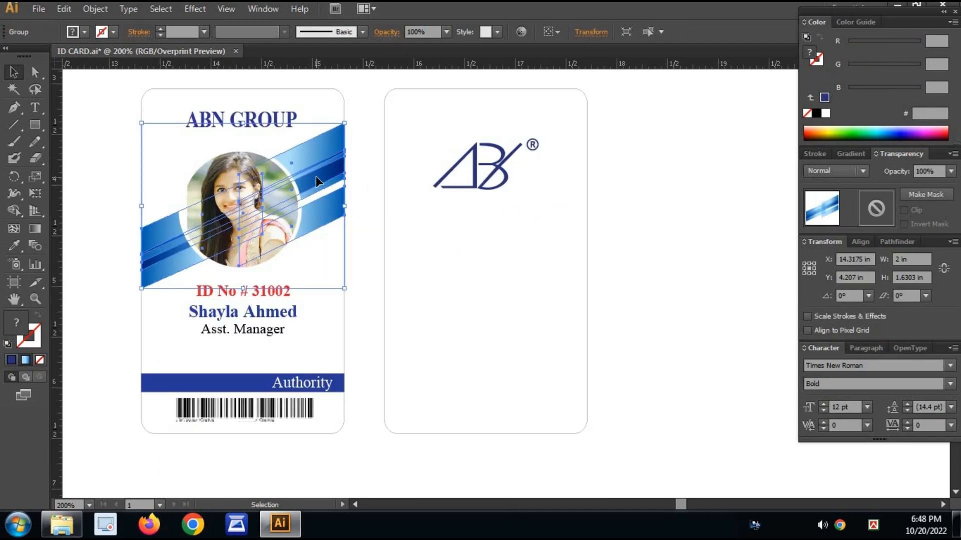
{"action": "left_click_drag", "start_coordinate": [316, 176], "coordinate": [560, 373]}
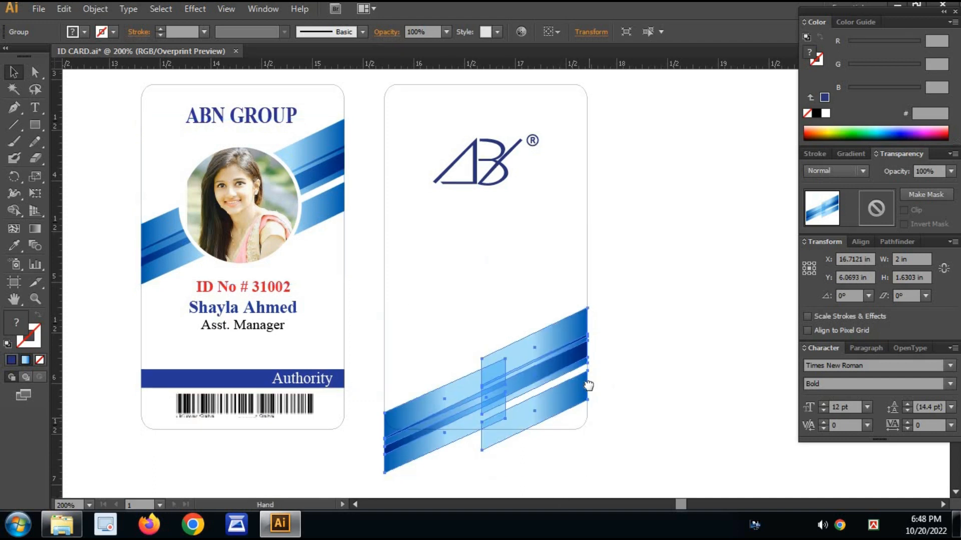
{"action": "scroll", "coordinate": [561, 350], "scroll_direction": "down", "scroll_amount": 2}
{"action": "left_click_drag", "start_coordinate": [554, 307], "coordinate": [554, 330]}
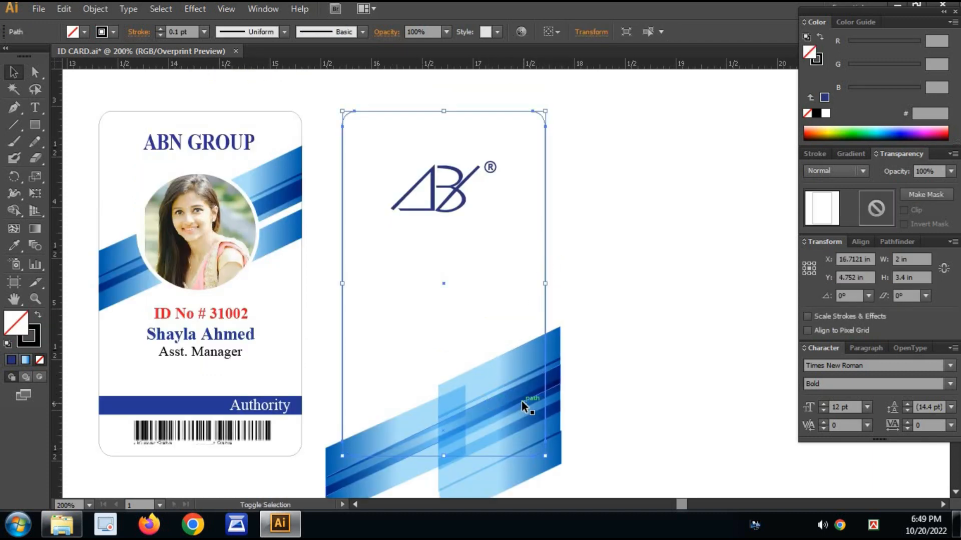
Clip the diagonal stripes to the card back's rounded outline with a clipping mask.
{"action": "left_click", "coordinate": [501, 363], "text": "shift"}
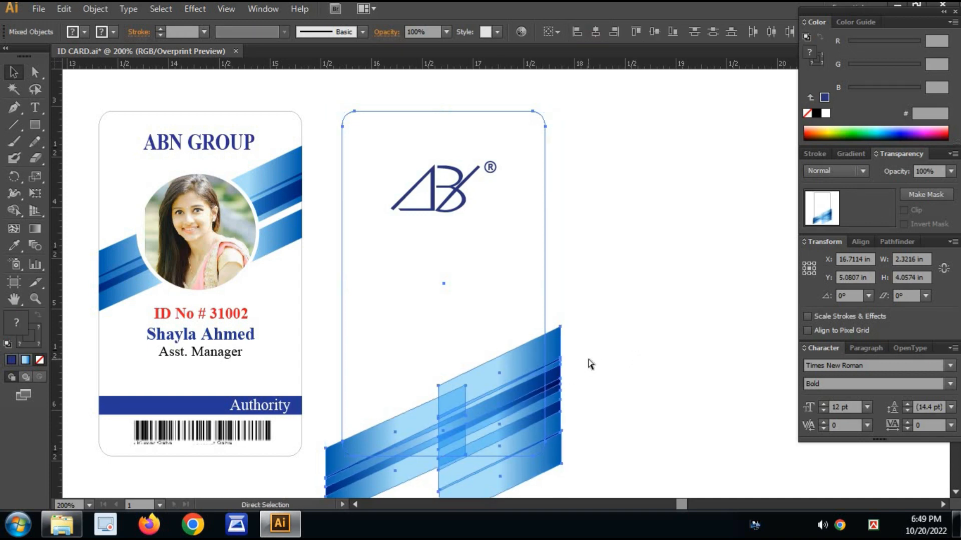
{"action": "left_click", "coordinate": [567, 358]}
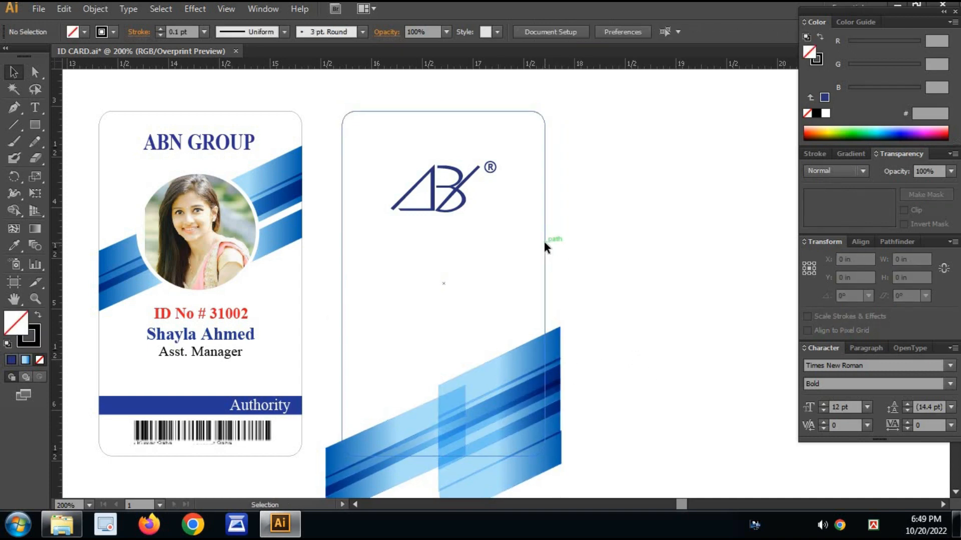
{"action": "left_click", "coordinate": [545, 245]}
{"action": "left_click_drag", "start_coordinate": [483, 297], "coordinate": [611, 362]}
{"action": "key", "text": "ctrl+7"}
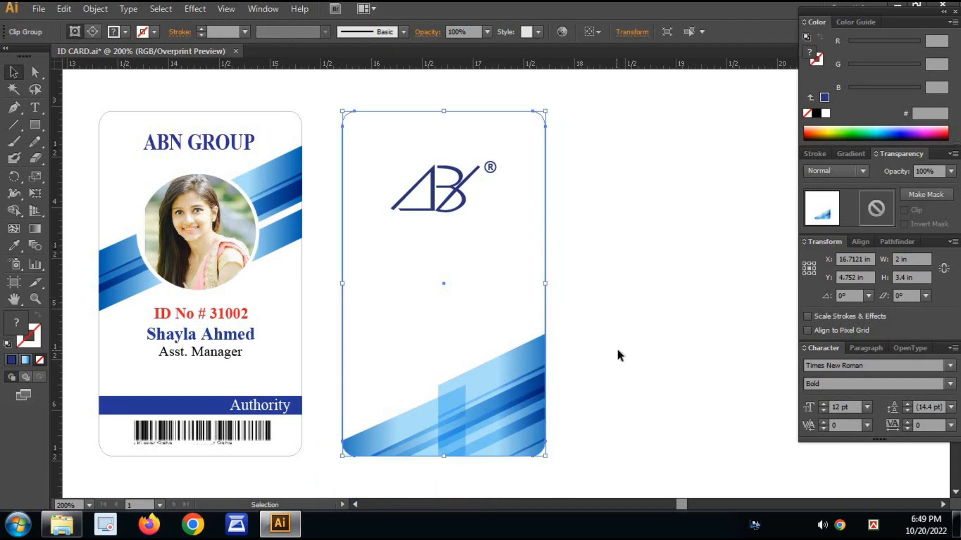
Paste the card back's rounded outline with its 0.1 pt stroke in place in front of the clipped stripes.
{"action": "left_click", "coordinate": [618, 346]}
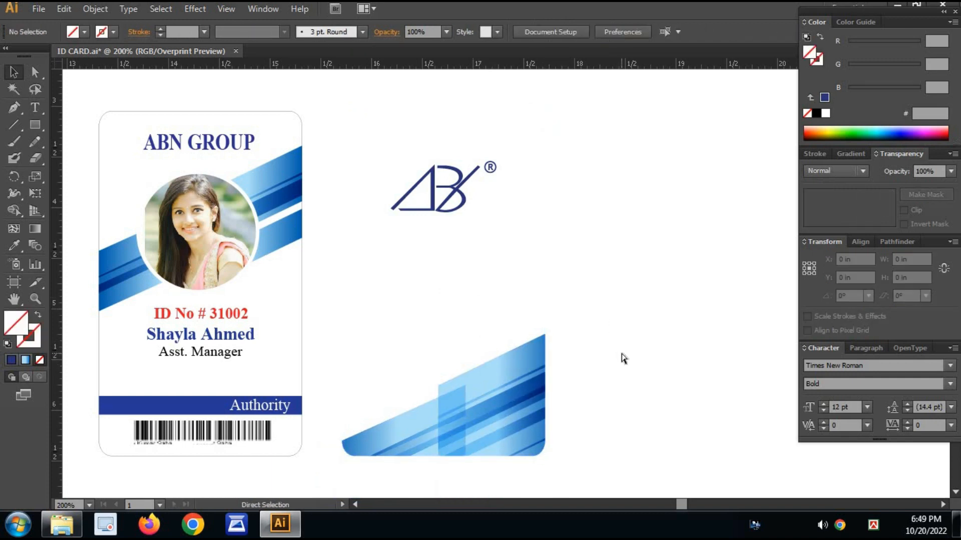
{"action": "key", "text": "ctrl+f"}
{"action": "left_click", "coordinate": [621, 355]}
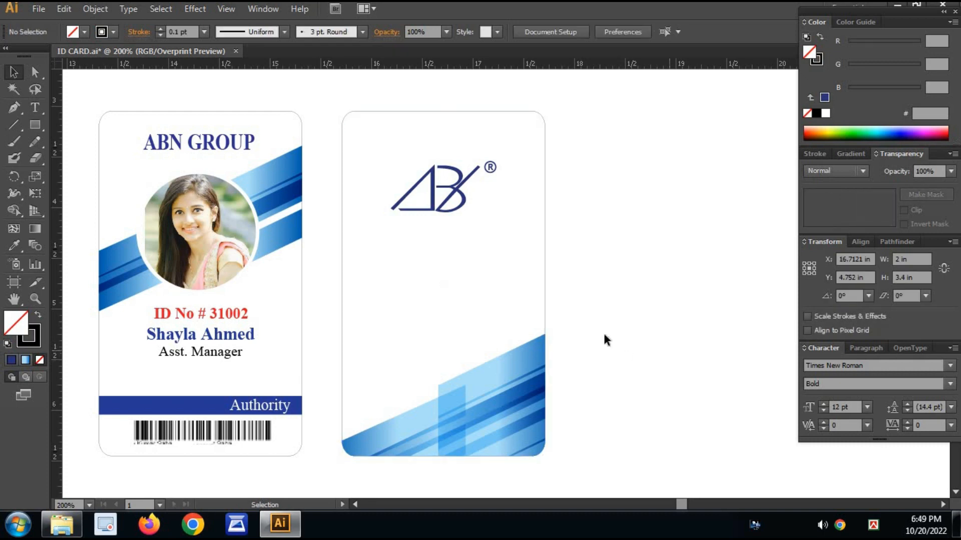
{"action": "key", "text": "space"}
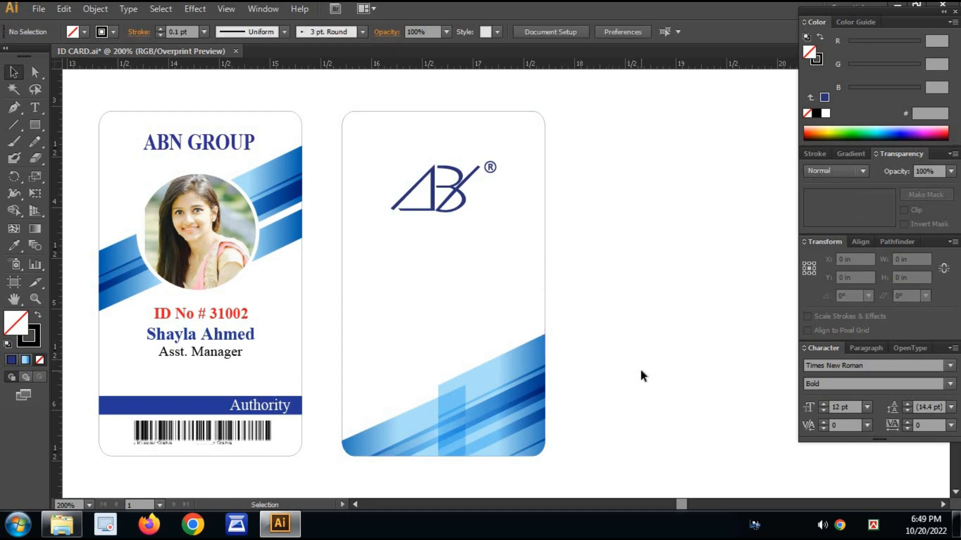
Bring the prepared logo group with the ABN GROUP name onto the card back over the existing logo.
{"action": "left_click_drag", "start_coordinate": [600, 373], "coordinate": [484, 69]}
{"action": "left_click_drag", "start_coordinate": [512, 317], "coordinate": [541, 177]}
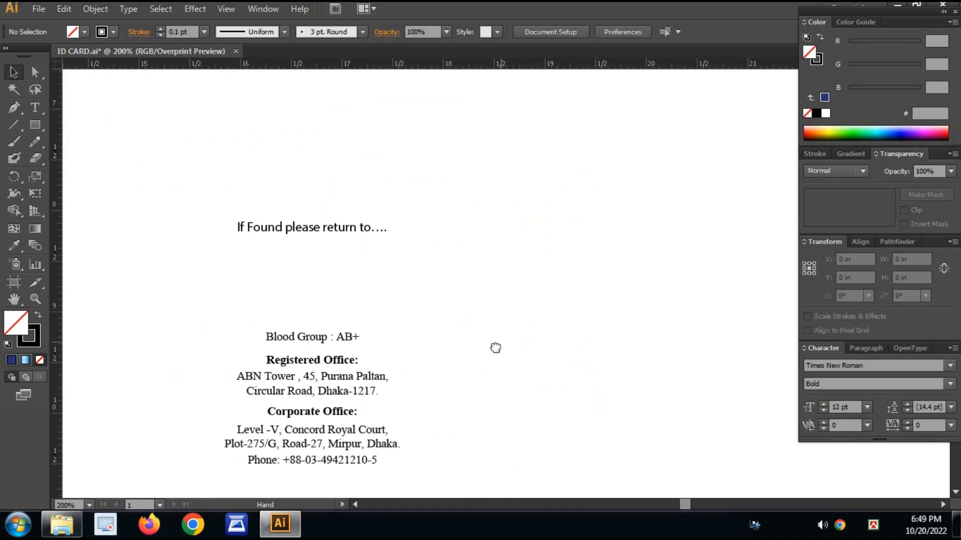
{"action": "left_click_drag", "start_coordinate": [328, 468], "coordinate": [471, 249]}
{"action": "left_click_drag", "start_coordinate": [626, 290], "coordinate": [597, 328]}
{"action": "left_click_drag", "start_coordinate": [369, 316], "coordinate": [641, 431]}
{"action": "left_click_drag", "start_coordinate": [493, 353], "coordinate": [612, 426]}
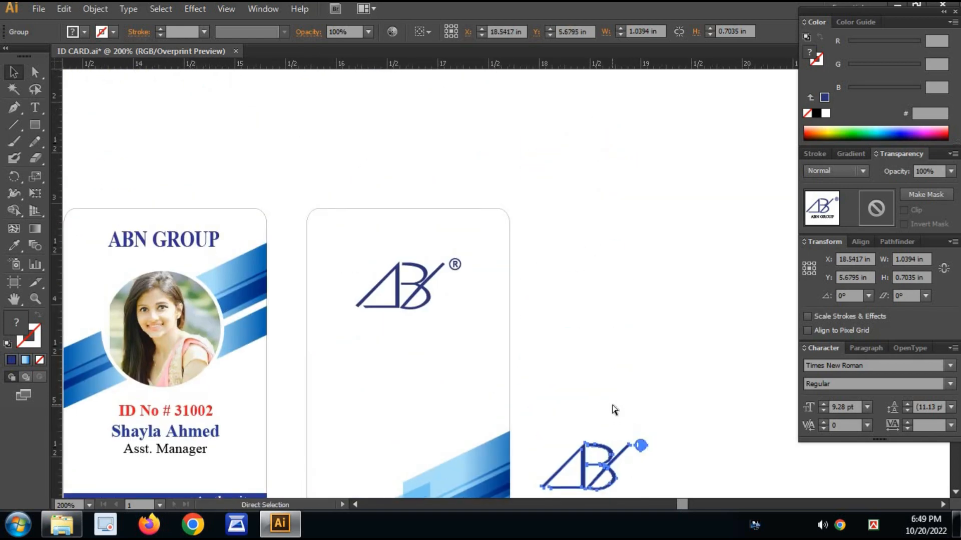
{"action": "left_click_drag", "start_coordinate": [654, 367], "coordinate": [658, 298]}
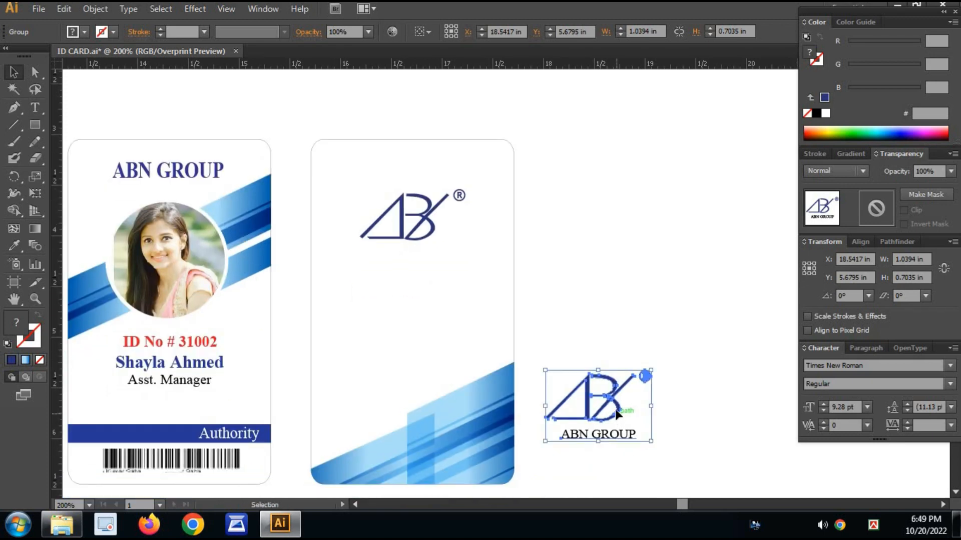
{"action": "left_click_drag", "start_coordinate": [617, 411], "coordinate": [427, 245]}
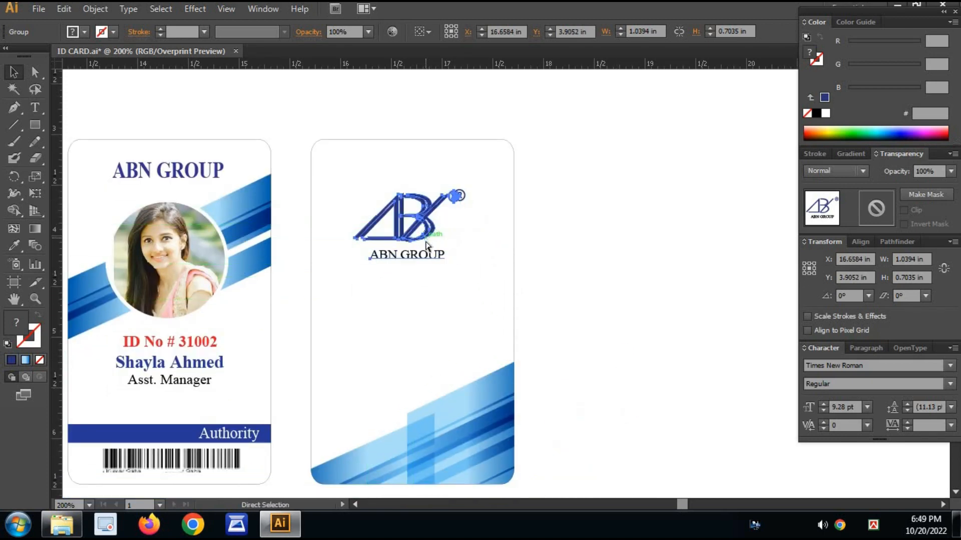
Cut the logo group with the ABN GROUP name, delete the old logo beneath, and paste the group back in front.
{"action": "key", "text": "ctrl+x"}
{"action": "left_click", "coordinate": [415, 229]}
{"action": "key", "text": "Delete"}
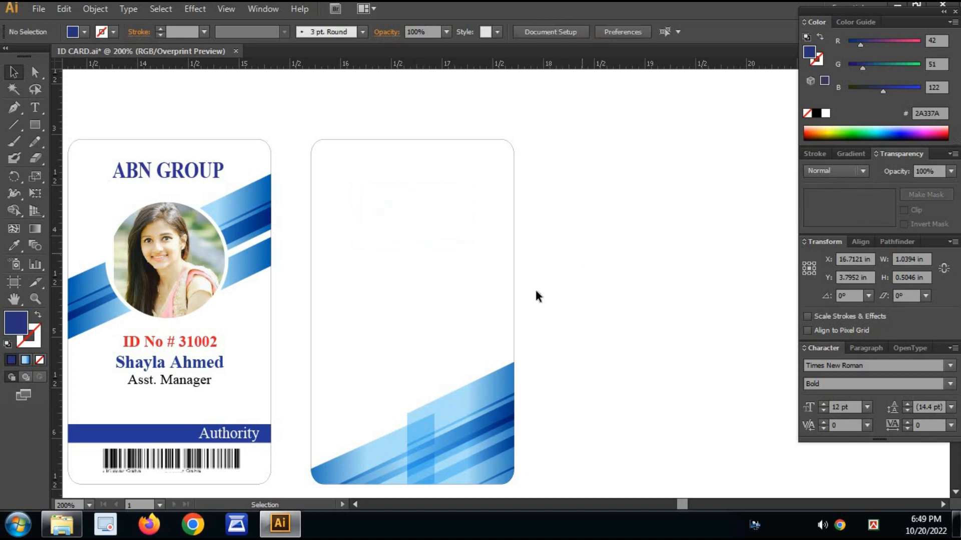
{"action": "key", "text": "ctrl+f"}
{"action": "left_click", "coordinate": [578, 390]}
Move the "If Found please return to…." line to the card back above the logo.
{"action": "left_click_drag", "start_coordinate": [622, 382], "coordinate": [630, 277]}
{"action": "left_click_drag", "start_coordinate": [582, 366], "coordinate": [563, 244]}
{"action": "left_click_drag", "start_coordinate": [560, 385], "coordinate": [556, 313]}
{"action": "left_click_drag", "start_coordinate": [515, 279], "coordinate": [499, 412]}
{"action": "left_click_drag", "start_coordinate": [427, 404], "coordinate": [632, 119]}
{"action": "left_click_drag", "start_coordinate": [632, 118], "coordinate": [431, 260]}
{"action": "left_click", "coordinate": [635, 322]}
Move the blood group and office address text block below the logo and center it horizontally on the card back.
{"action": "left_click_drag", "start_coordinate": [601, 339], "coordinate": [582, 90]}
{"action": "left_click_drag", "start_coordinate": [545, 346], "coordinate": [556, 71]}
{"action": "left_click_drag", "start_coordinate": [309, 210], "coordinate": [620, 393]}
{"action": "left_click_drag", "start_coordinate": [452, 301], "coordinate": [611, 125]}
{"action": "left_click_drag", "start_coordinate": [607, 168], "coordinate": [589, 472]}
{"action": "left_click_drag", "start_coordinate": [594, 401], "coordinate": [431, 170]}
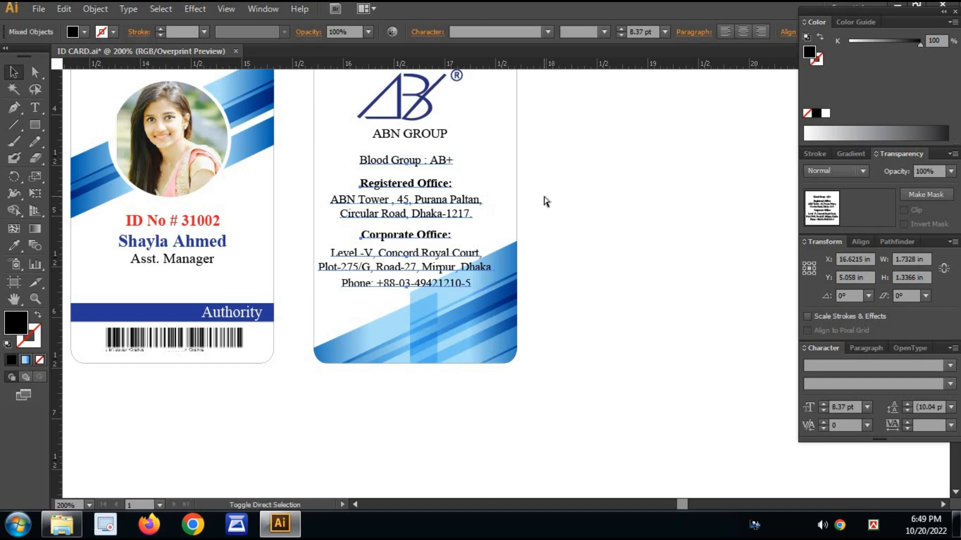
{"action": "left_click_drag", "start_coordinate": [394, 216], "coordinate": [401, 211]}
{"action": "left_click", "coordinate": [570, 206]}
Draw a straight horizontal Pen line under the "Corporate Office:" heading, with black stroke and no fill.
{"action": "scroll", "coordinate": [570, 206], "scroll_direction": "up", "scroll_amount": 3}
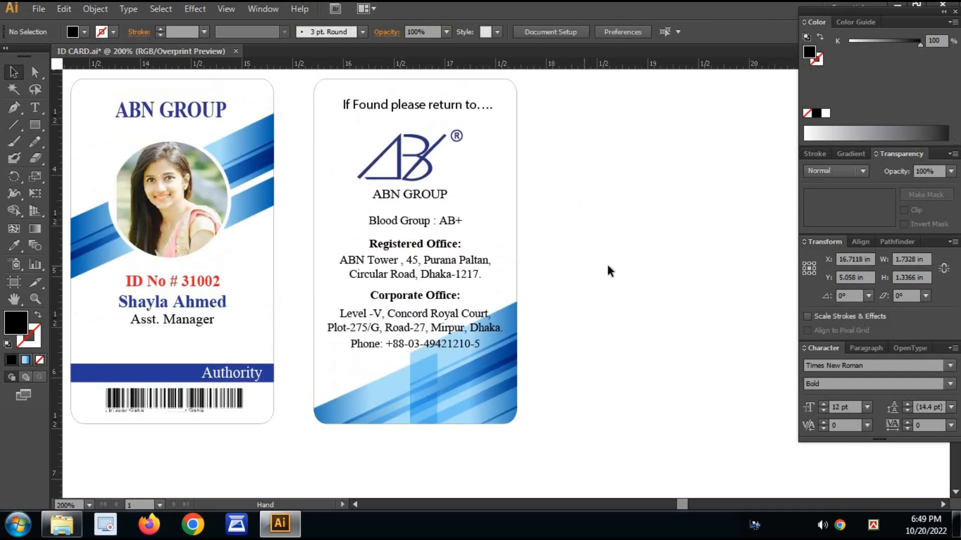
{"action": "scroll", "coordinate": [609, 259], "scroll_direction": "up", "scroll_amount": 2}
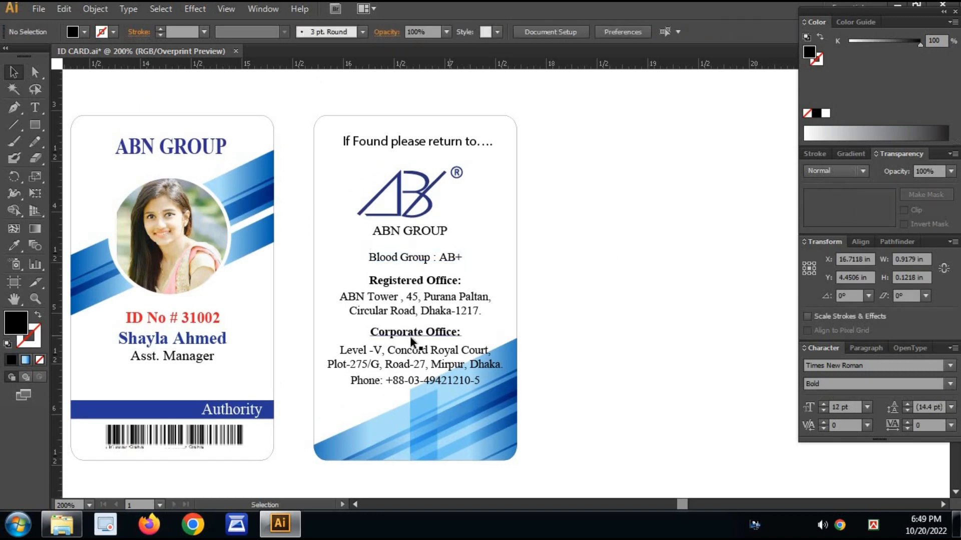
{"action": "key", "text": "p"}
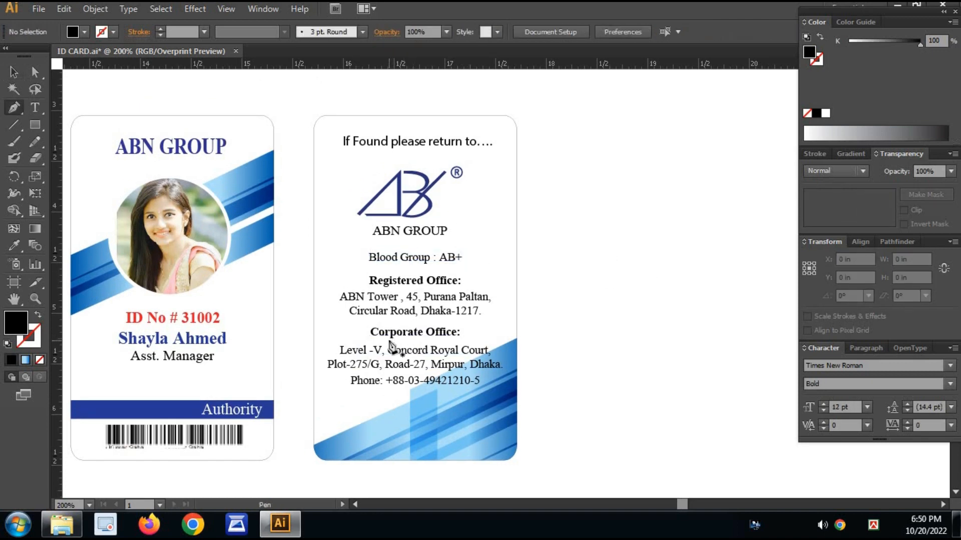
{"action": "left_click", "coordinate": [366, 341]}
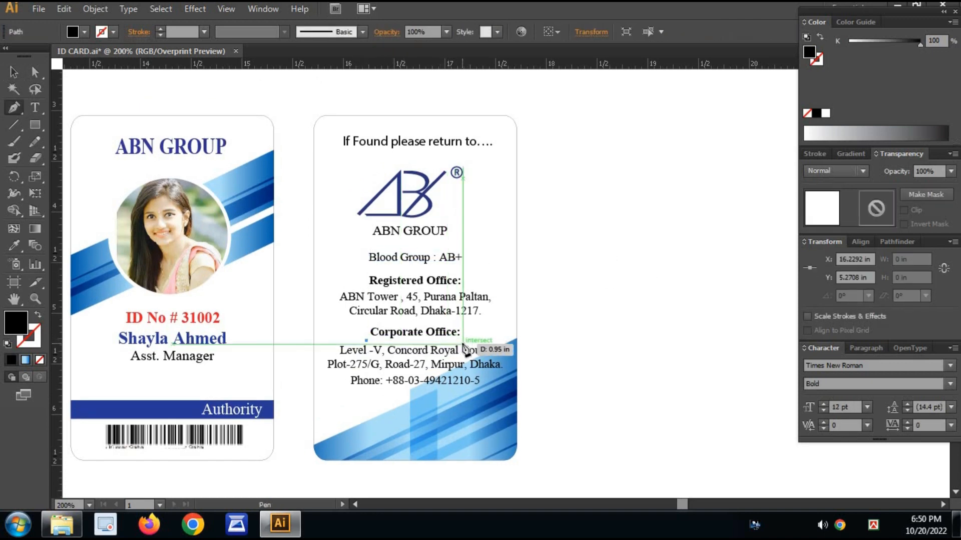
{"action": "left_click", "coordinate": [467, 341]}
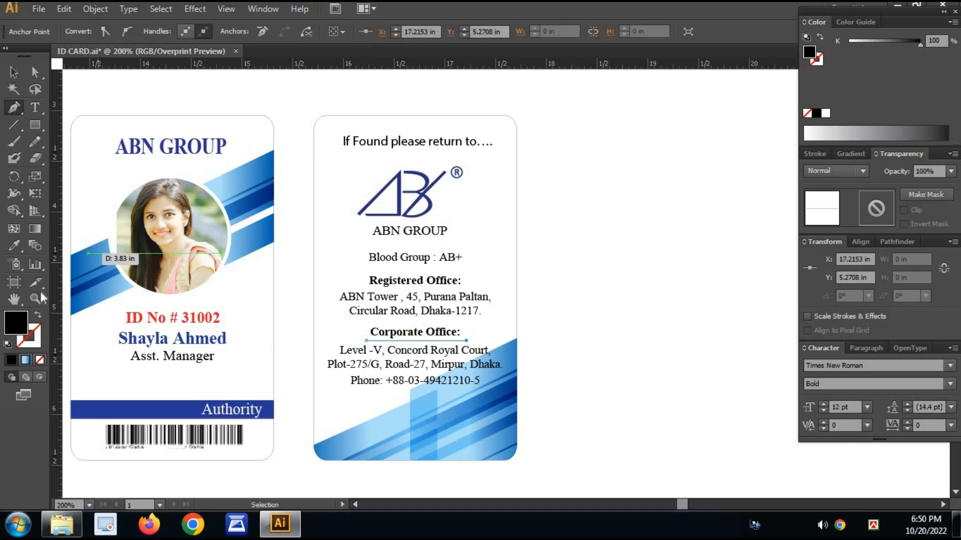
{"action": "key", "text": "shift+x"}
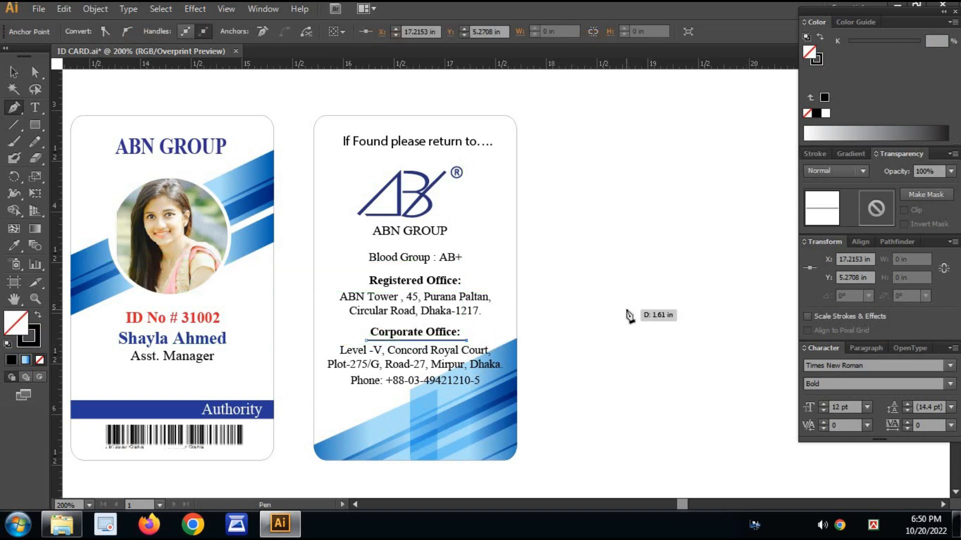
{"action": "key", "text": "v"}
{"action": "left_click", "coordinate": [535, 262]}
Copy the underline from the "Corporate Office:" heading up to beneath the "Registered Office:" heading.
{"action": "scroll", "coordinate": [465, 372], "scroll_direction": "up", "scroll_amount": 1}
{"action": "left_click_drag", "start_coordinate": [458, 356], "coordinate": [464, 310]}
{"action": "left_click", "coordinate": [673, 309]}
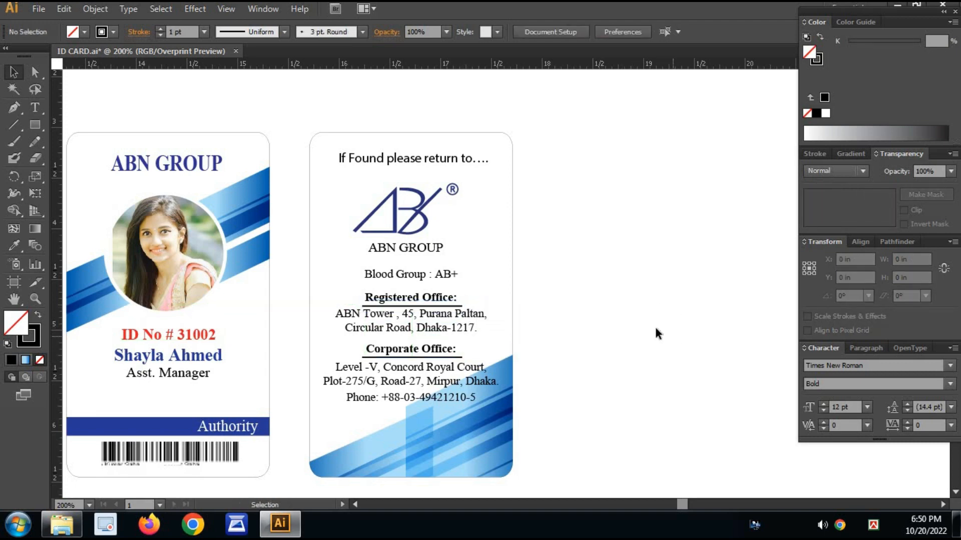
Recolor the blood group line on the card back in CMYK red with magenta 100 and yellow 100.
{"action": "scroll", "coordinate": [665, 305], "scroll_direction": "up", "scroll_amount": 1}
{"action": "left_click", "coordinate": [410, 280]}
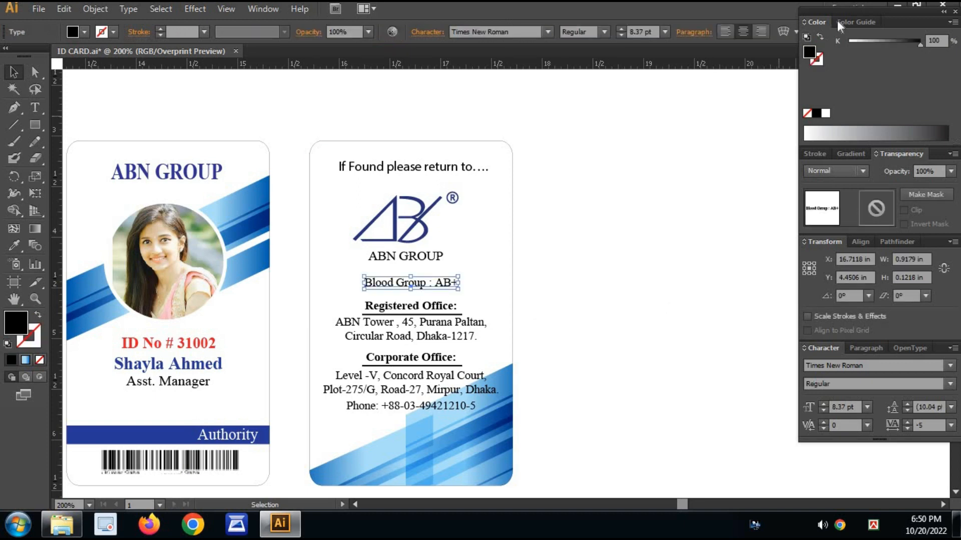
{"action": "left_click", "coordinate": [951, 22]}
{"action": "left_click", "coordinate": [866, 94]}
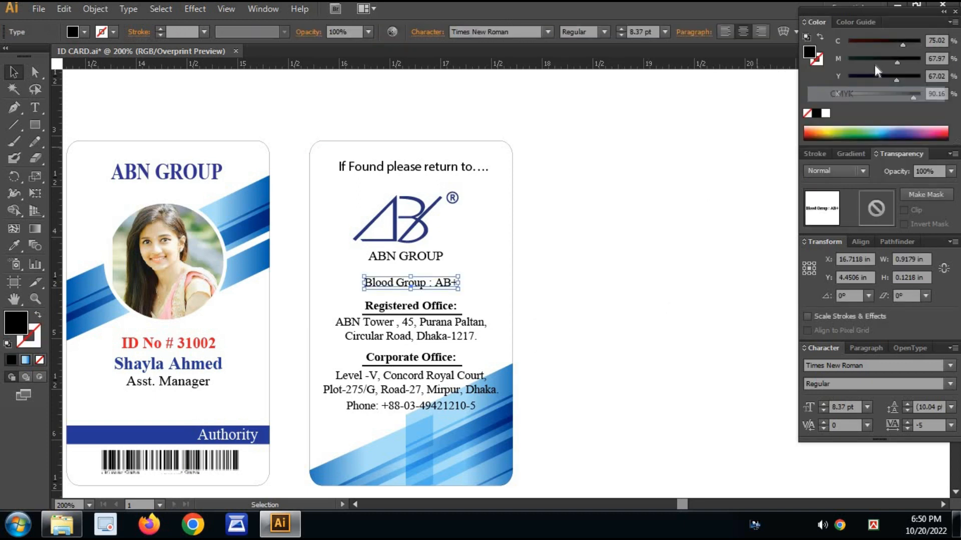
{"action": "left_click", "coordinate": [806, 129]}
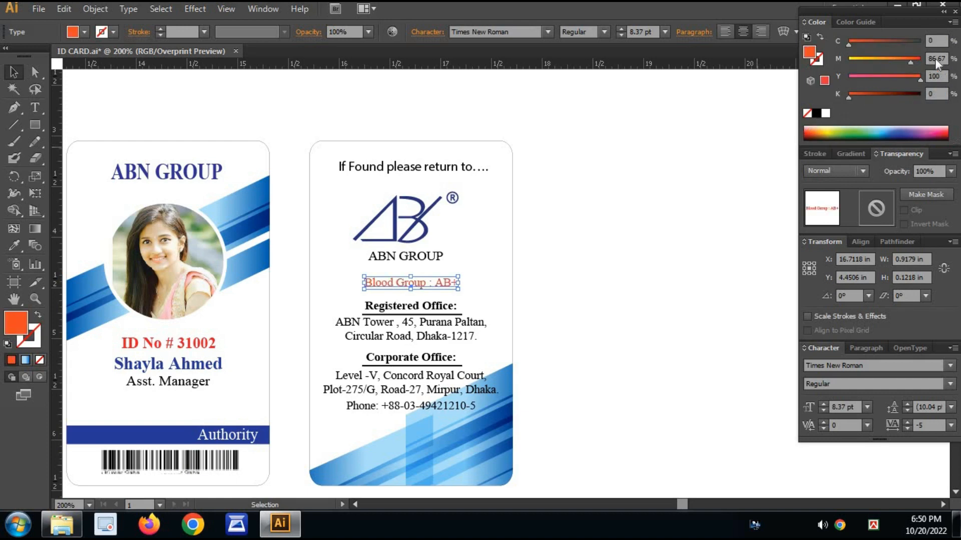
{"action": "left_click_drag", "start_coordinate": [911, 62], "coordinate": [935, 59]}
{"action": "left_click", "coordinate": [711, 240]}
{"action": "left_click_drag", "start_coordinate": [680, 275], "coordinate": [683, 256]}
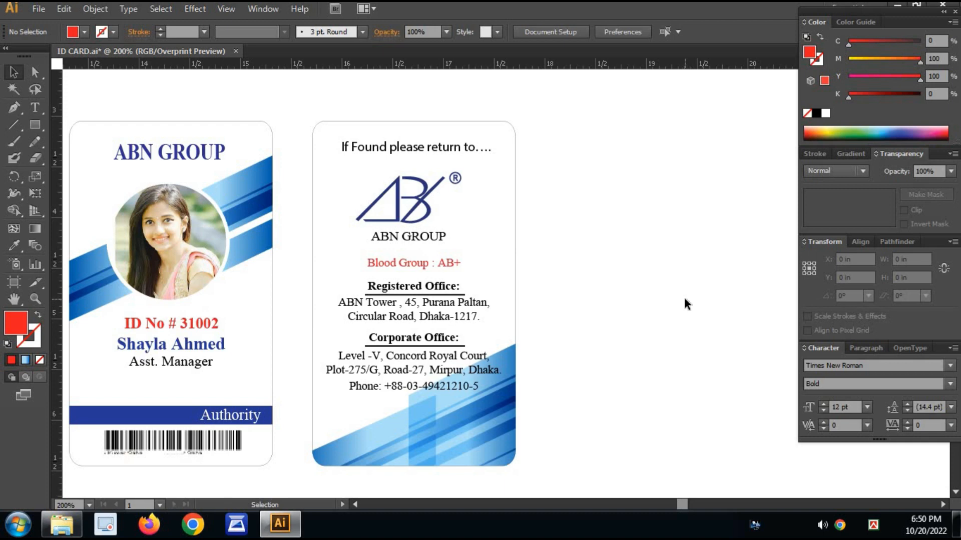
Lighten the blue bar behind "Authority" on the card front by setting its magenta to 75.
{"action": "left_click_drag", "start_coordinate": [566, 390], "coordinate": [588, 299]}
{"action": "left_click", "coordinate": [504, 367]}
{"action": "left_click", "coordinate": [653, 349]}
{"action": "left_click_drag", "start_coordinate": [613, 255], "coordinate": [604, 317]}
{"action": "left_click", "coordinate": [189, 358]}
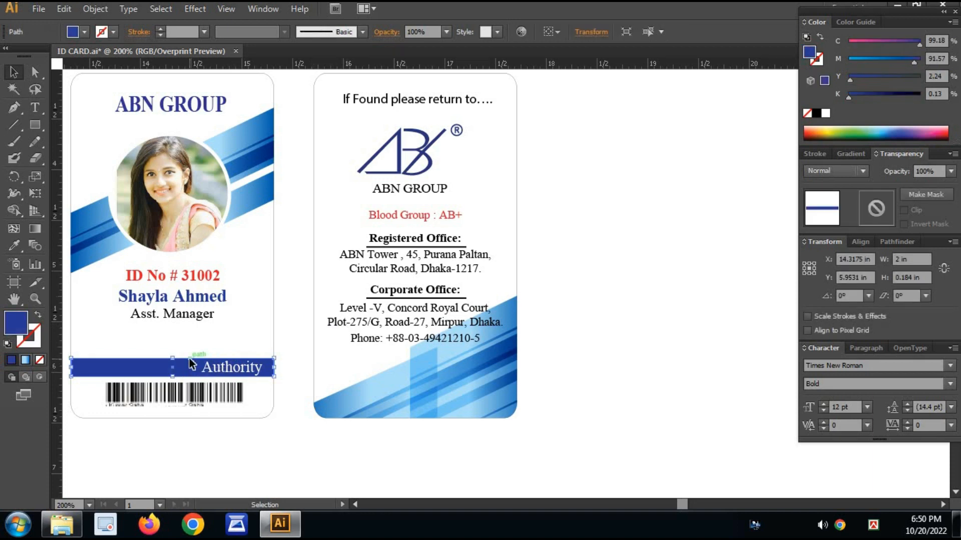
{"action": "left_click_drag", "start_coordinate": [233, 319], "coordinate": [234, 336]}
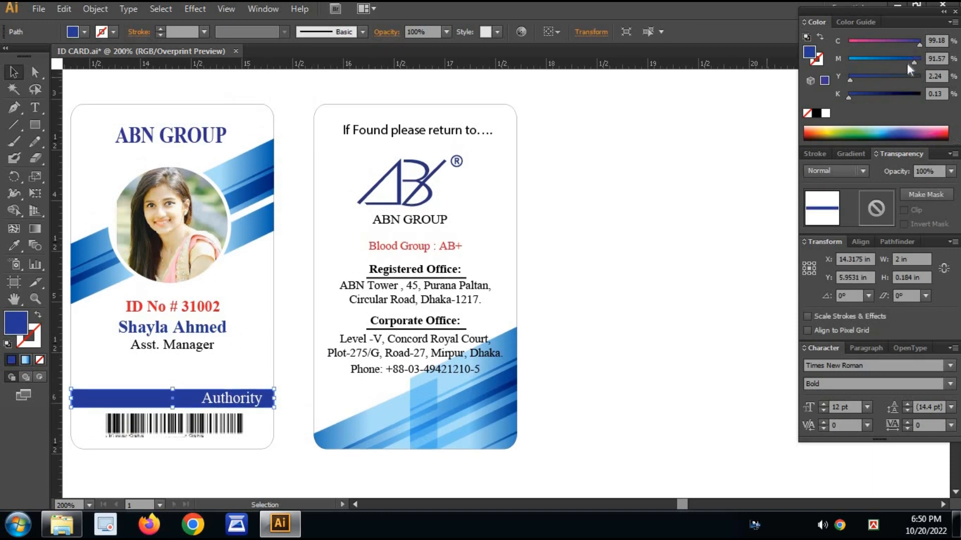
{"action": "left_click_drag", "start_coordinate": [907, 63], "coordinate": [903, 62]}
{"action": "left_click", "coordinate": [632, 282]}
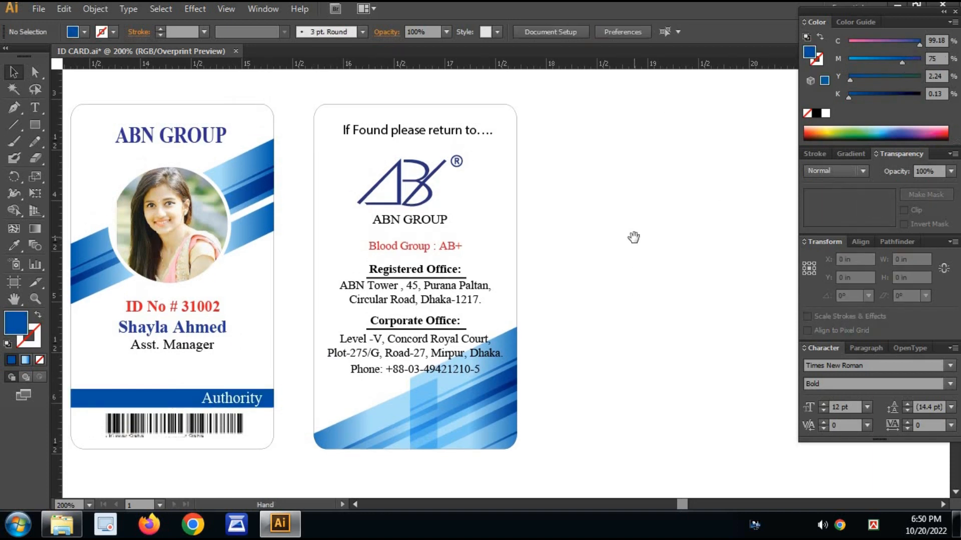
Move the office address block slightly up, then nudge it together with the blood group line closer to the logo.
{"action": "left_click_drag", "start_coordinate": [633, 238], "coordinate": [633, 240]}
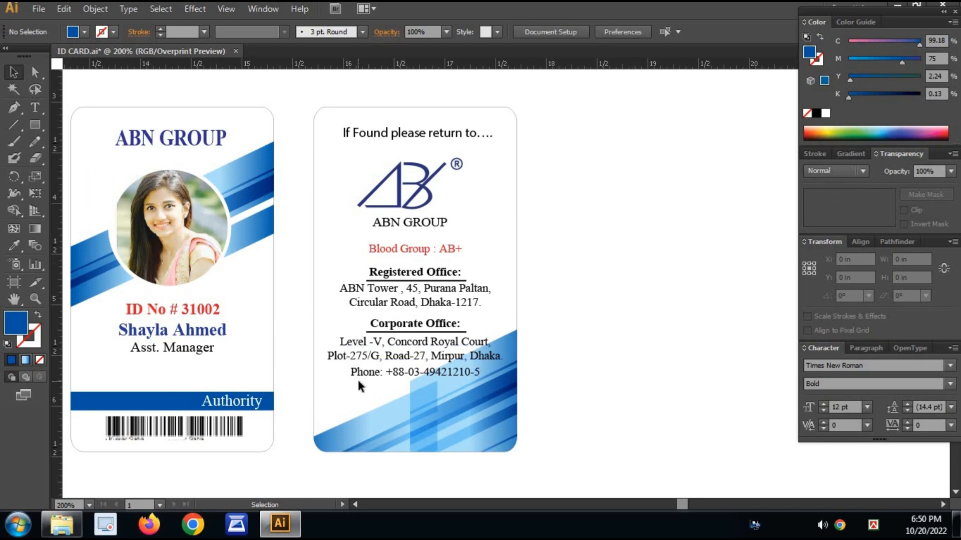
{"action": "left_click_drag", "start_coordinate": [358, 382], "coordinate": [390, 263]}
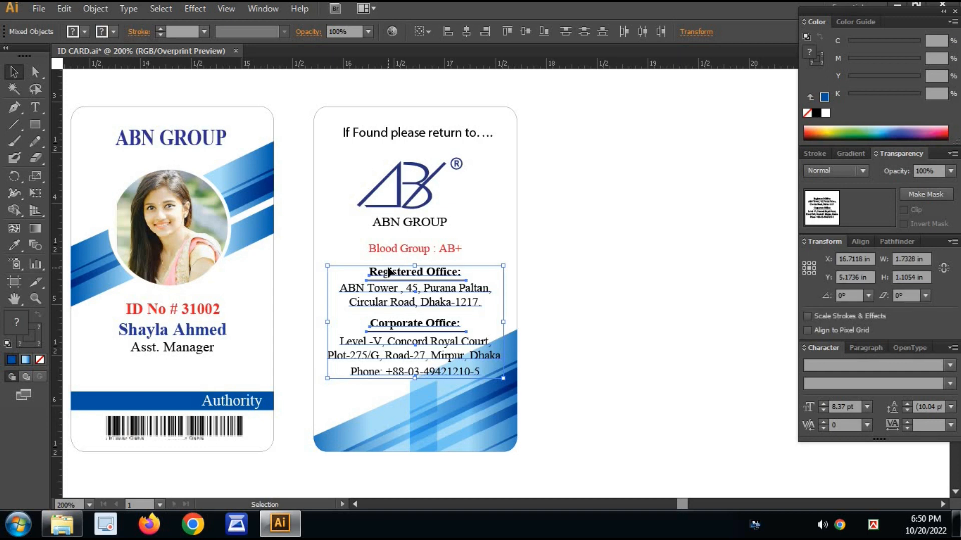
{"action": "left_click_drag", "start_coordinate": [448, 273], "coordinate": [448, 270]}
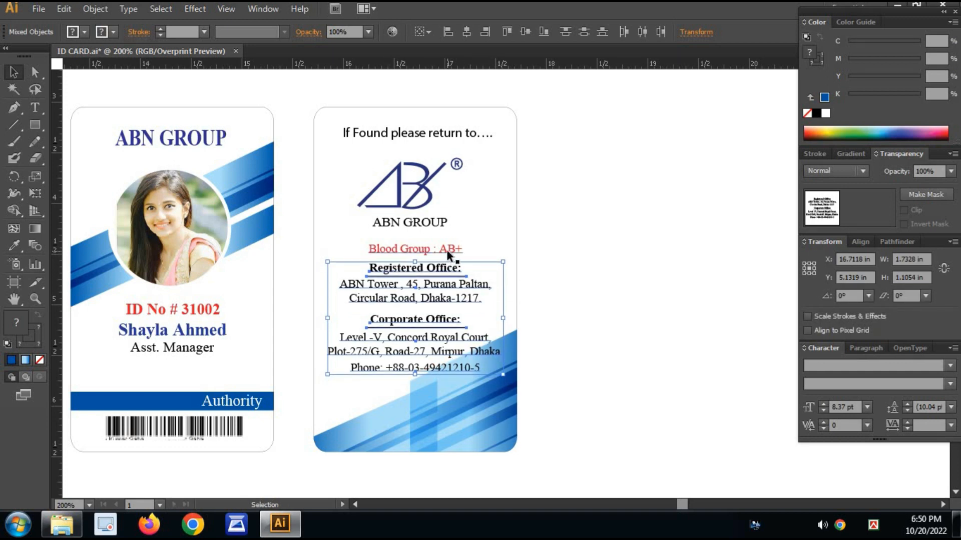
{"action": "left_click", "coordinate": [449, 255]}
{"action": "left_click_drag", "start_coordinate": [357, 385], "coordinate": [401, 246]}
{"action": "key", "text": "Up"}
{"action": "key", "text": "Up"}
{"action": "key", "text": "Up"}
{"action": "key", "text": "Up"}
{"action": "key", "text": "Up"}
{"action": "left_click", "coordinate": [563, 262]}
Draw a 2 in wide, about 0.19 in high band across the card back behind the "If Found please return to…." text.
{"action": "key", "text": "space"}
{"action": "left_click_drag", "start_coordinate": [505, 251], "coordinate": [520, 283]}
{"action": "key", "text": "m"}
{"action": "left_click_drag", "start_coordinate": [328, 174], "coordinate": [531, 153]}
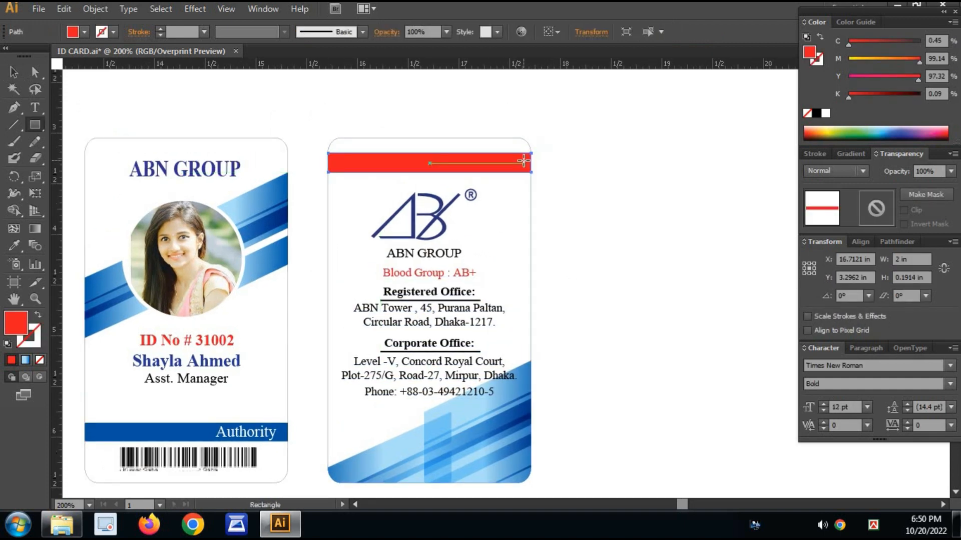
{"action": "key", "text": "ctrl+["}
{"action": "key", "text": "v"}
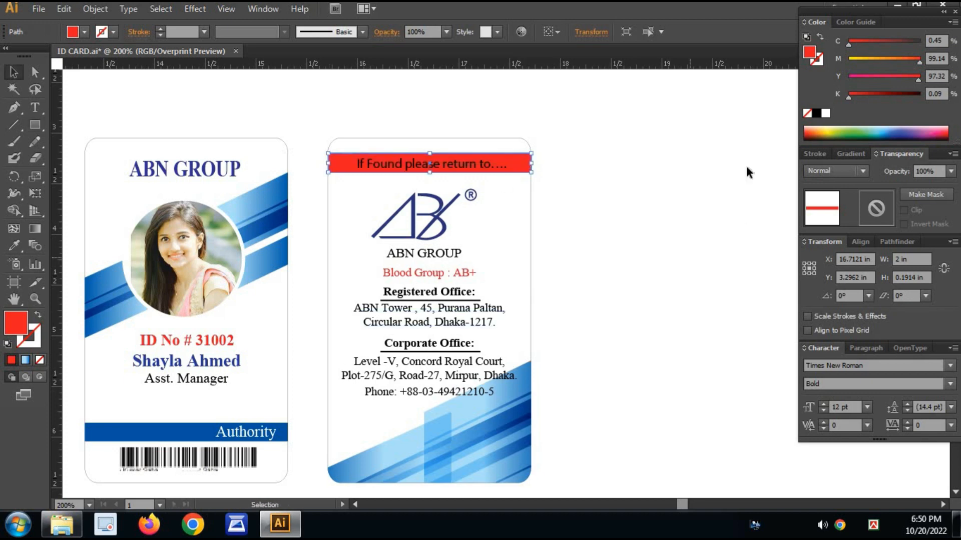
Fill the band with the blue sampled from the "Authority" bar and color the "If Found please return to…." text white.
{"action": "key", "text": "i"}
{"action": "left_click", "coordinate": [205, 430]}
{"action": "key", "text": "v"}
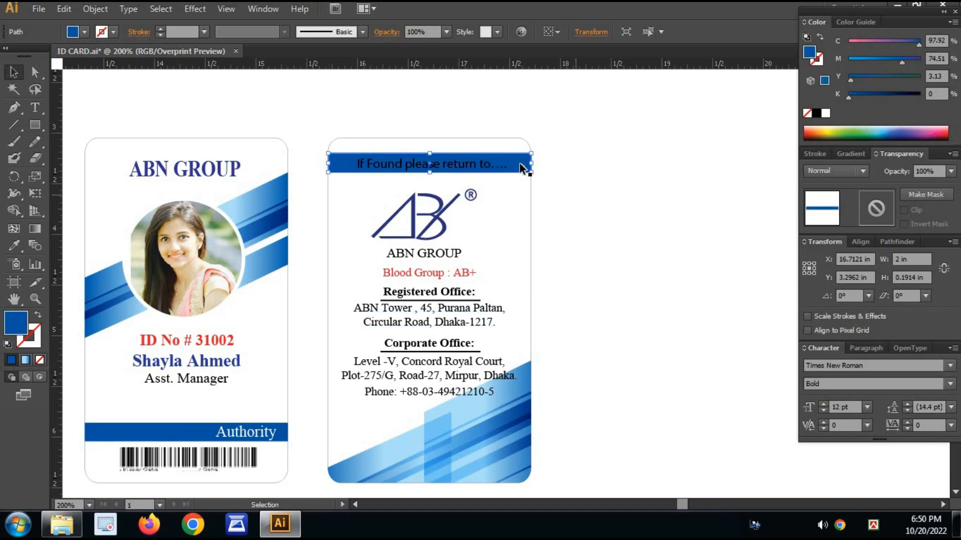
{"action": "left_click", "coordinate": [498, 166]}
{"action": "left_click", "coordinate": [825, 113]}
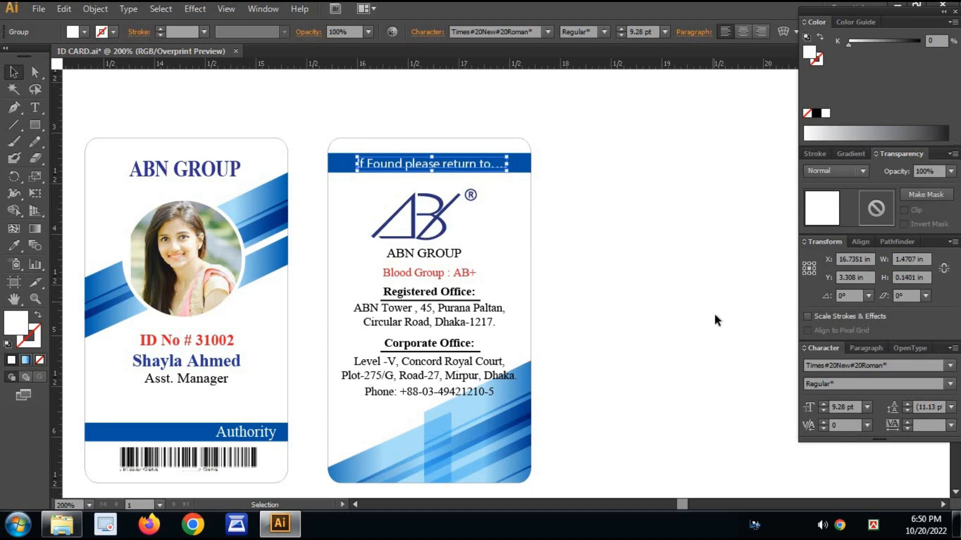
{"action": "left_click", "coordinate": [714, 311]}
{"action": "left_click_drag", "start_coordinate": [581, 332], "coordinate": [682, 320]}
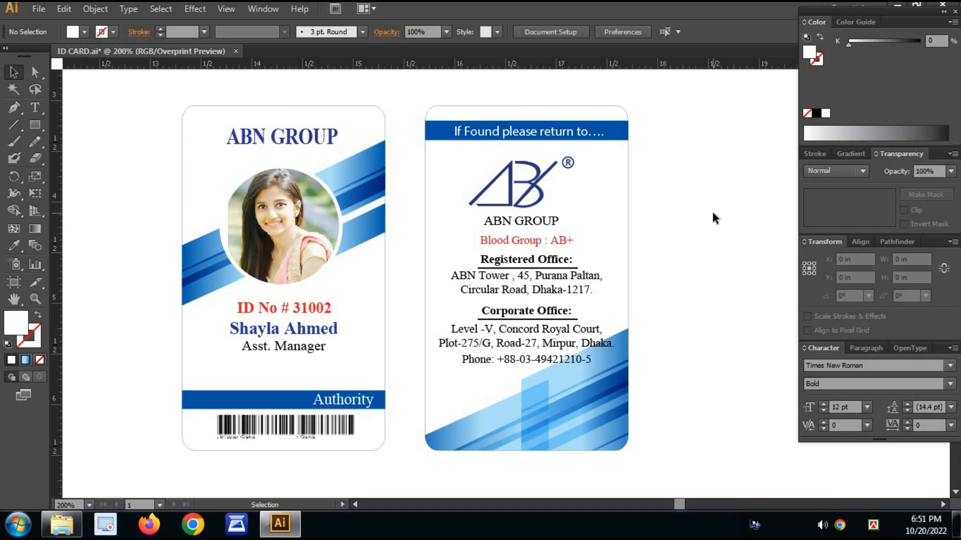
{"action": "key", "text": "ctrl+minus"}
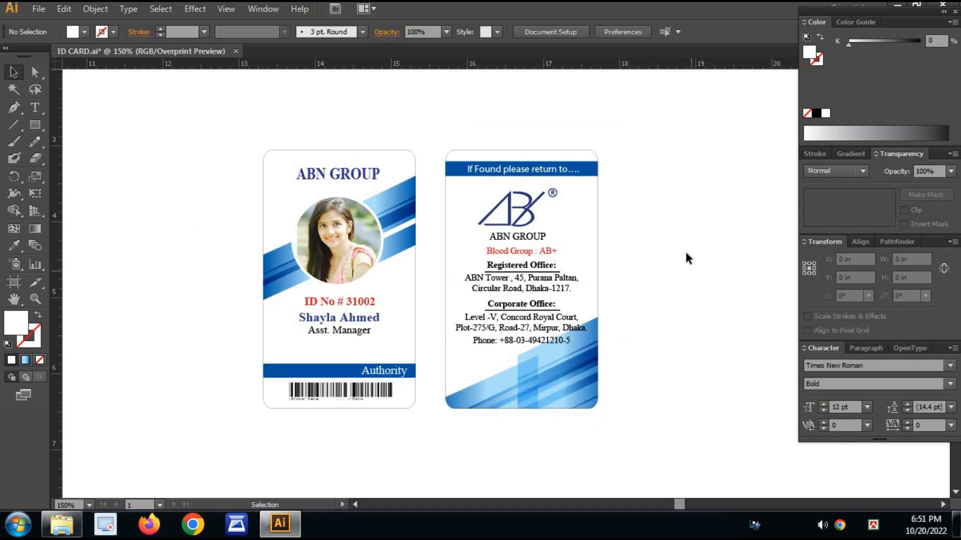
{"action": "left_click_drag", "start_coordinate": [680, 261], "coordinate": [669, 284]}
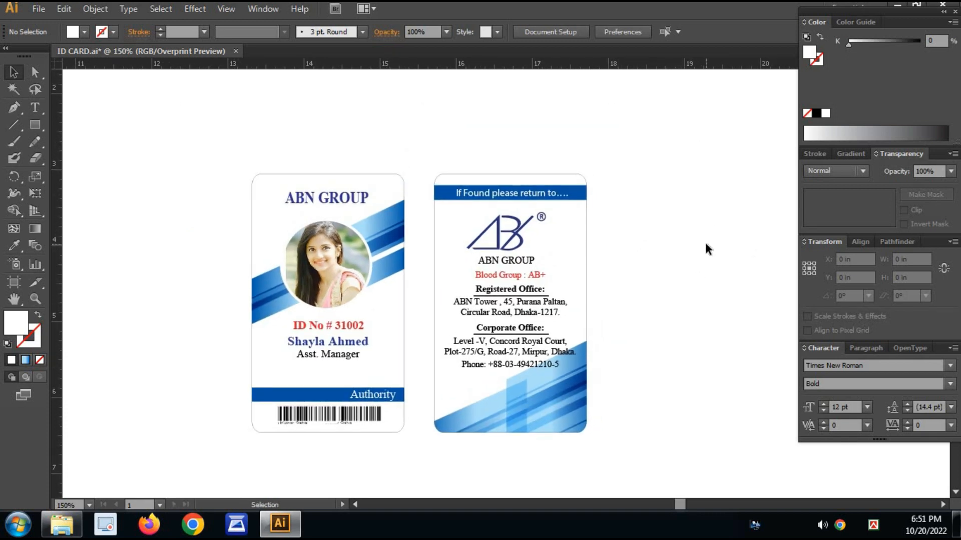
{"action": "left_click_drag", "start_coordinate": [401, 338], "coordinate": [344, 367]}
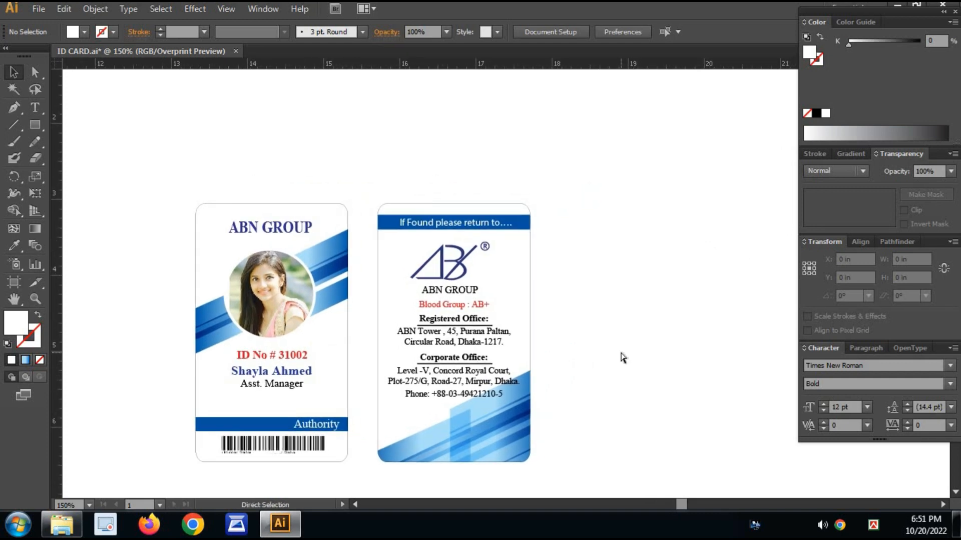
{"action": "key", "text": "ctrl+minus"}
{"action": "left_click_drag", "start_coordinate": [643, 344], "coordinate": [544, 370]}
{"action": "left_click_drag", "start_coordinate": [507, 396], "coordinate": [526, 358]}
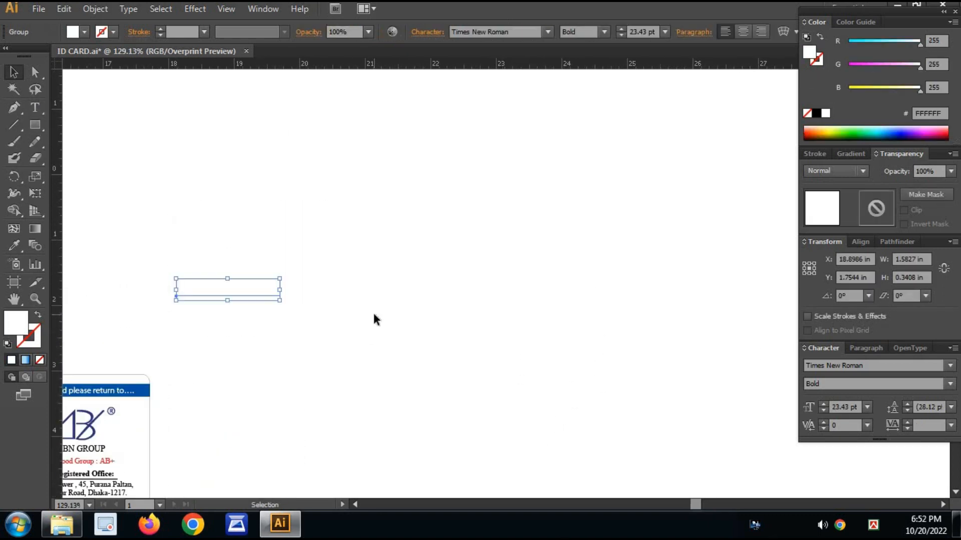
Undo the last change to the long blue strip above the cards and move the strip about 2.17 in to the right.
{"action": "left_click", "coordinate": [375, 319]}
{"action": "key", "text": "ctrl+z"}
{"action": "left_click", "coordinate": [373, 315]}
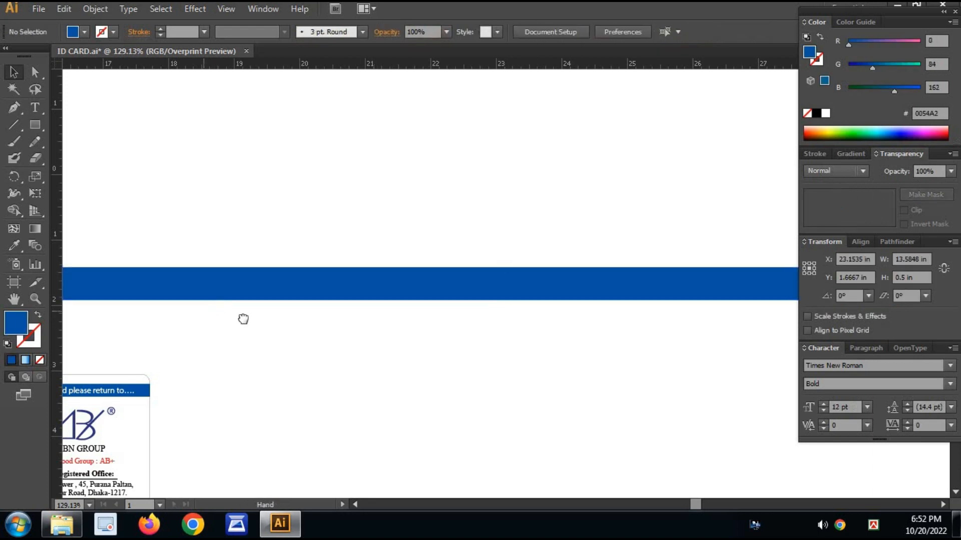
{"action": "left_click_drag", "start_coordinate": [168, 320], "coordinate": [338, 326]}
{"action": "left_click", "coordinate": [309, 287]}
{"action": "key", "text": "ctrl+1"}
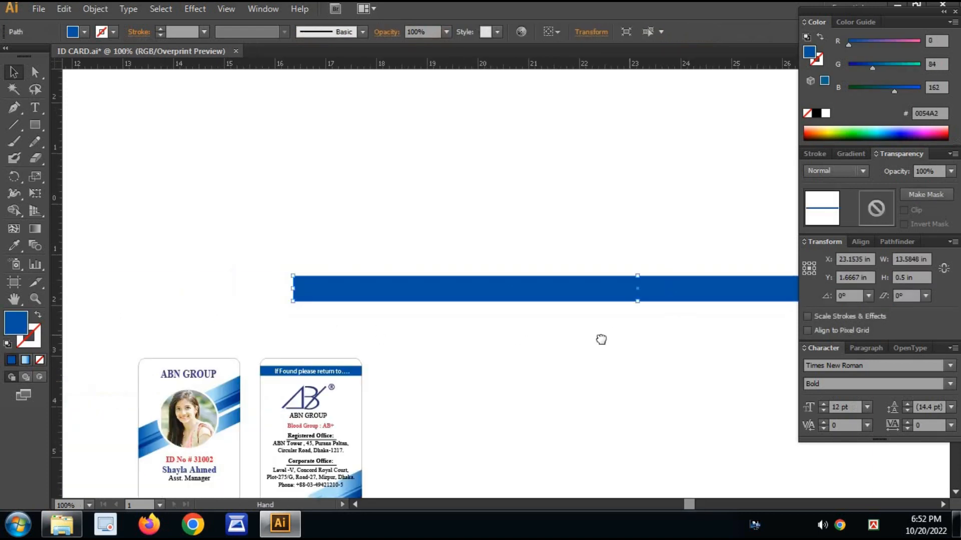
{"action": "left_click_drag", "start_coordinate": [601, 339], "coordinate": [258, 342]}
{"action": "left_click_drag", "start_coordinate": [301, 294], "coordinate": [411, 295]}
{"action": "left_click_drag", "start_coordinate": [271, 303], "coordinate": [354, 305]}
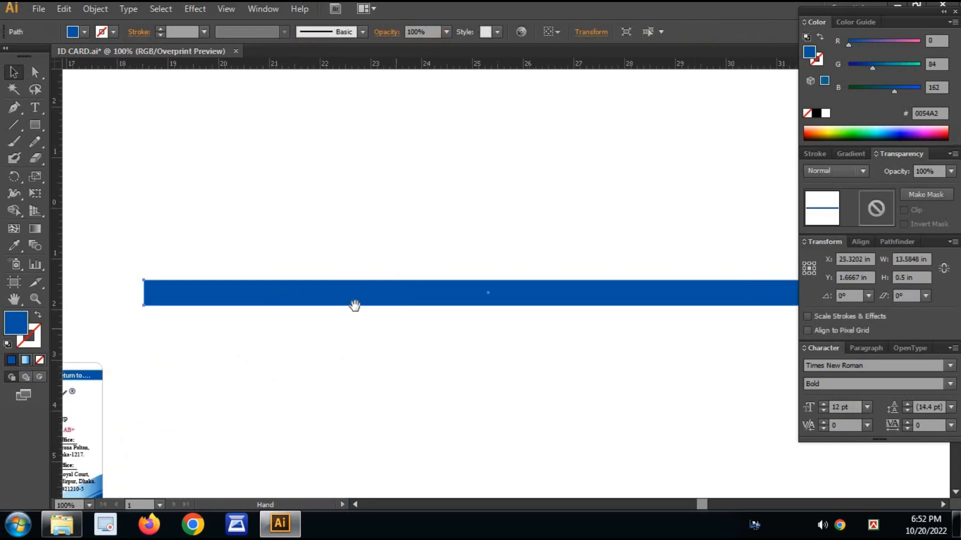
Set the blue strip's width to 20 in and move it farther right, clear of the card back.
{"action": "left_click", "coordinate": [928, 259]}
{"action": "type", "text": "1"}
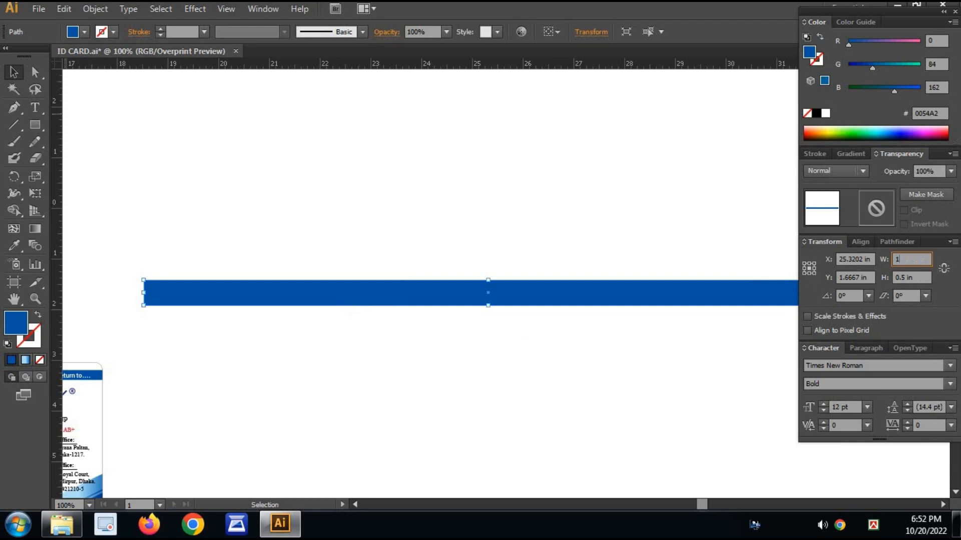
{"action": "key", "text": "BackSpace"}
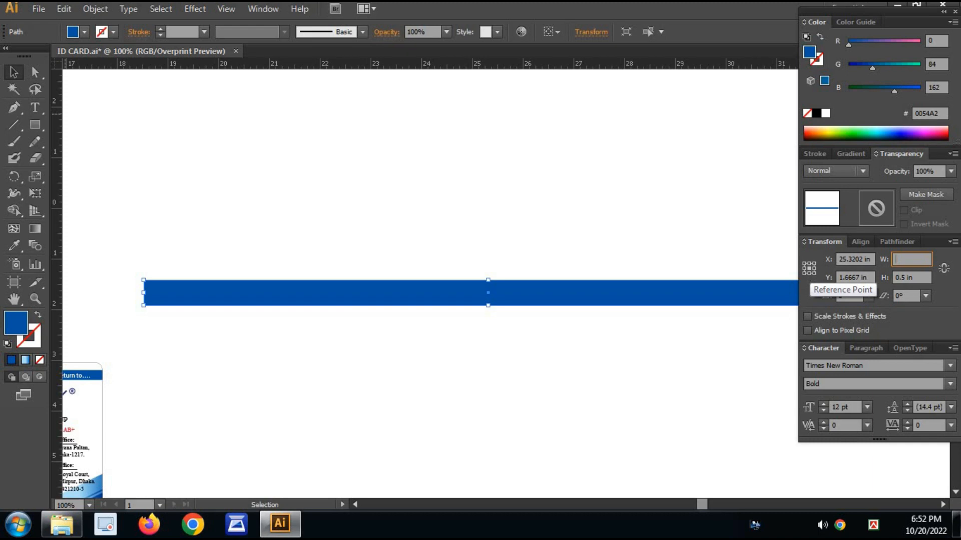
{"action": "type", "text": "20"}
{"action": "key", "text": "Return"}
{"action": "left_click", "coordinate": [264, 327]}
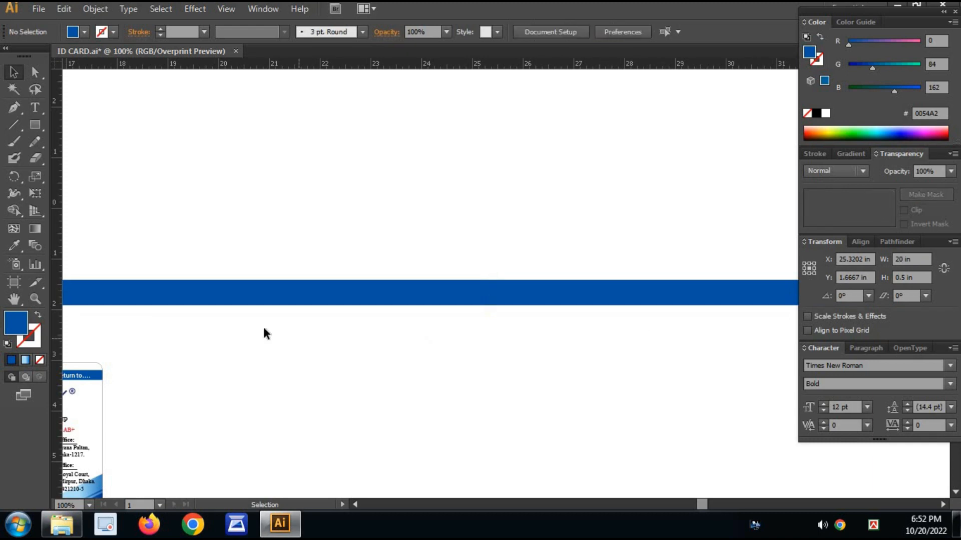
{"action": "left_click_drag", "start_coordinate": [306, 298], "coordinate": [517, 299]}
{"action": "left_click", "coordinate": [256, 342]}
{"action": "key", "text": "space"}
{"action": "left_click_drag", "start_coordinate": [380, 349], "coordinate": [574, 343]}
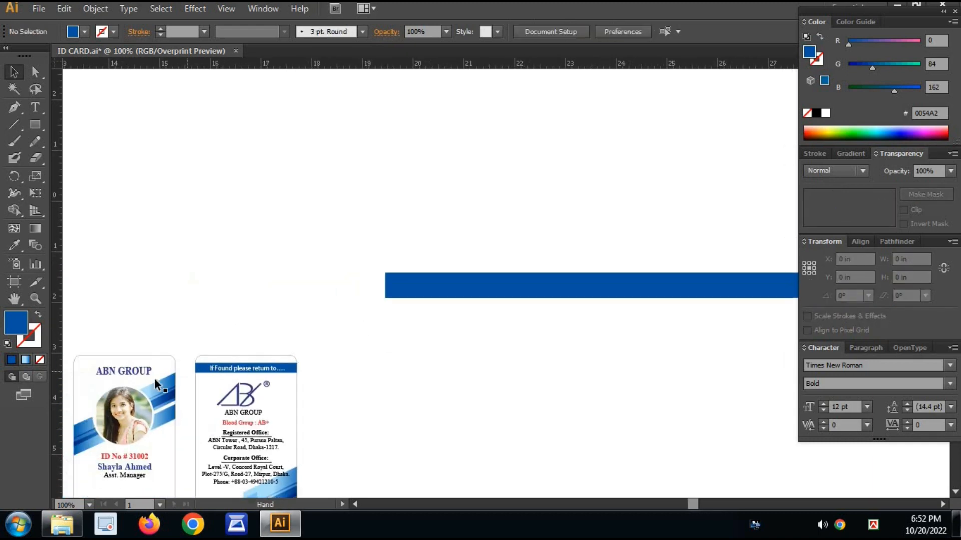
Copy the ABN logo and its "ABN GROUP" caption from the card back to the space below the blue strip, ungrouped.
{"action": "left_click", "coordinate": [150, 371]}
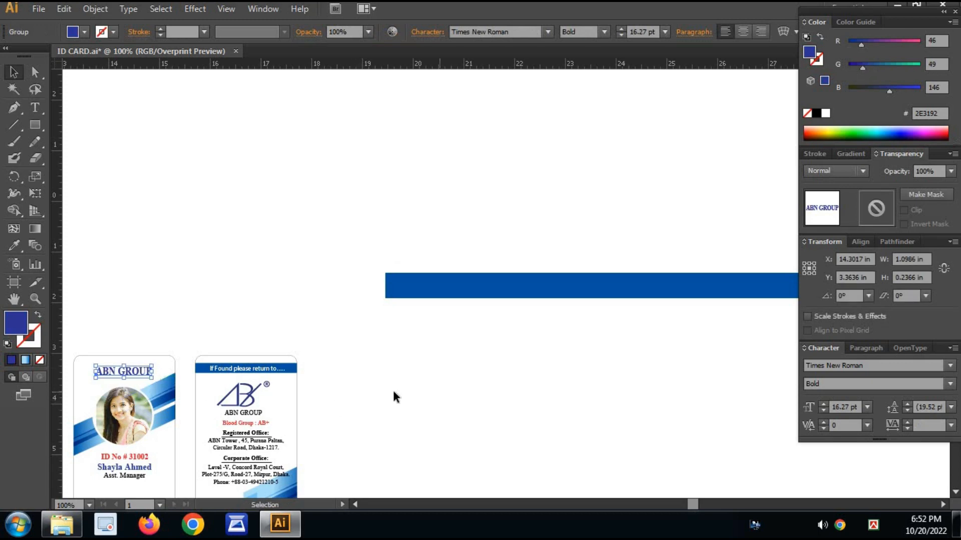
{"action": "key", "text": "space"}
{"action": "left_click_drag", "start_coordinate": [548, 367], "coordinate": [521, 365]}
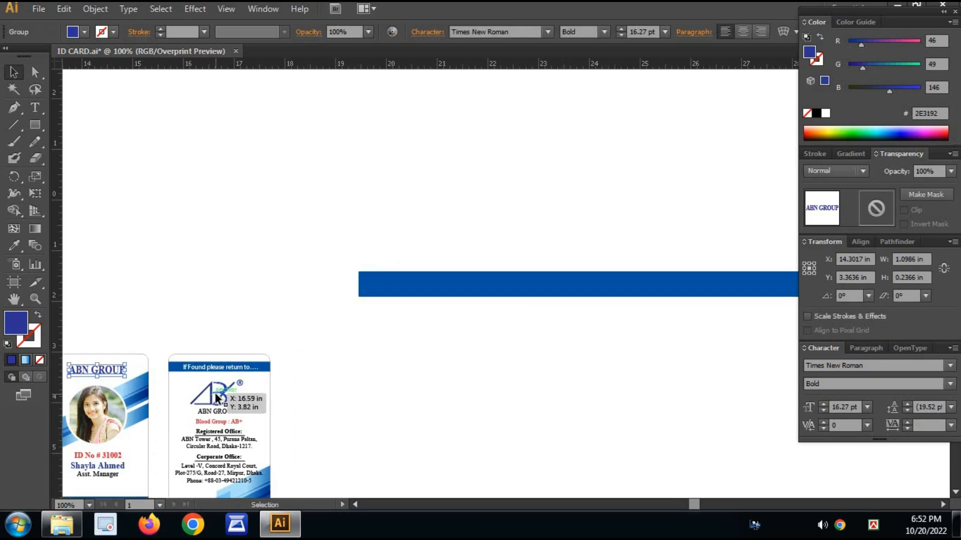
{"action": "left_click_drag", "start_coordinate": [230, 391], "coordinate": [484, 335]}
{"action": "key", "text": "ctrl+space"}
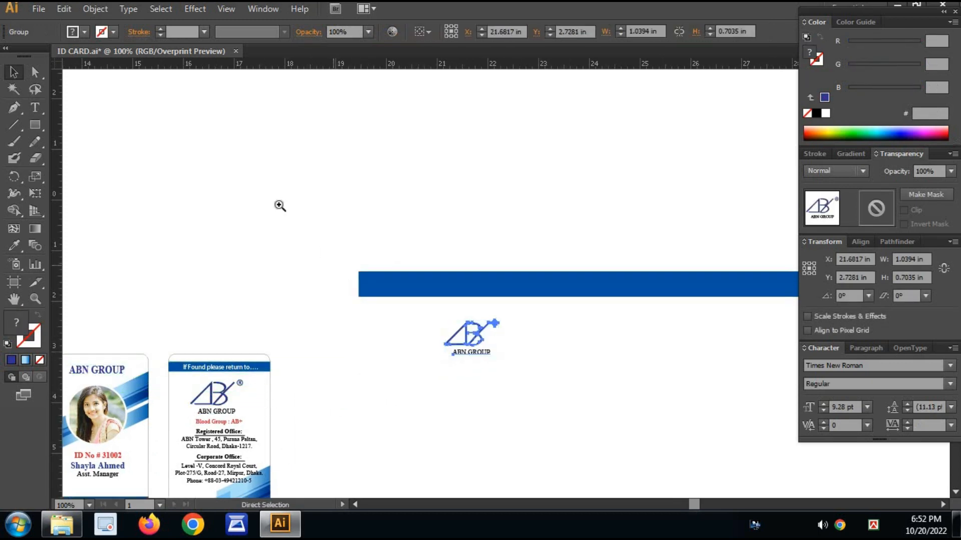
{"action": "left_click_drag", "start_coordinate": [279, 205], "coordinate": [558, 369]}
{"action": "left_click", "coordinate": [449, 419]}
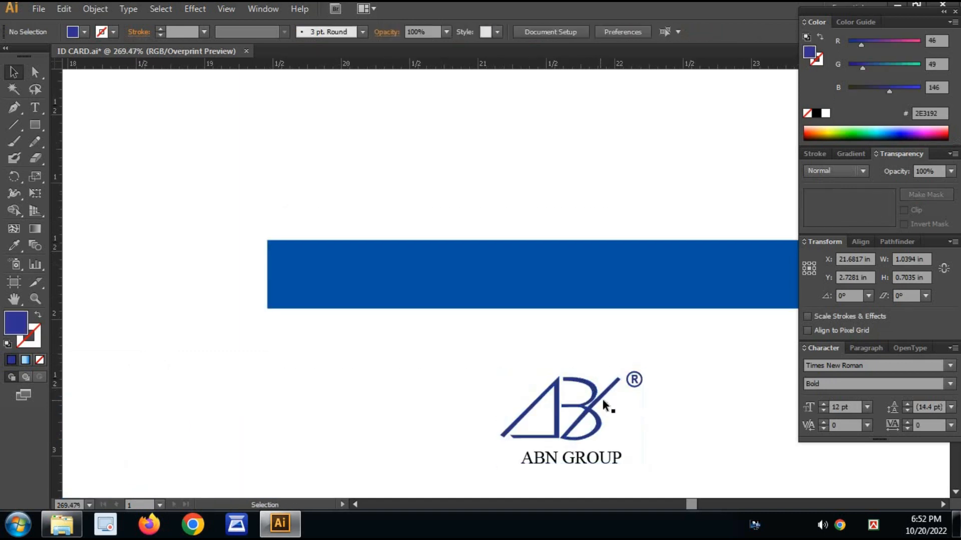
Place the logo, about 0.66 in wide, and the "ABN GROUP" text, about 23.36 pt, side by side at the blue strip's start.
{"action": "left_click_drag", "start_coordinate": [571, 412], "coordinate": [369, 290]}
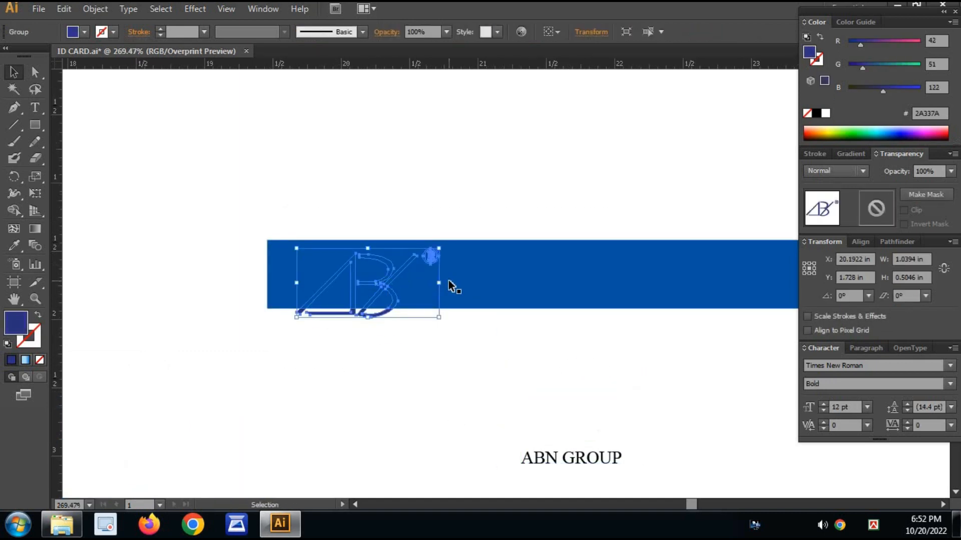
{"action": "left_click_drag", "start_coordinate": [439, 285], "coordinate": [354, 268]}
{"action": "left_click_drag", "start_coordinate": [603, 467], "coordinate": [679, 273]}
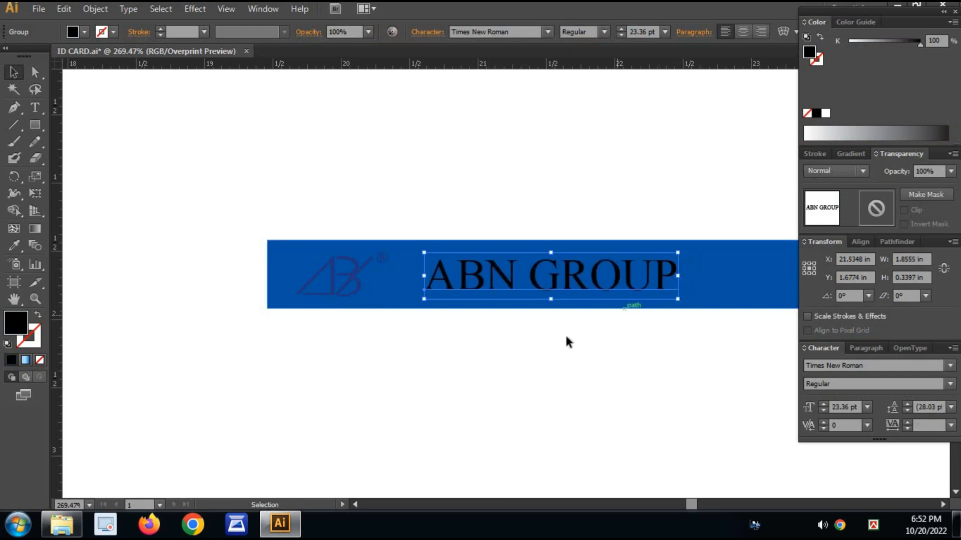
Color the "ABN GROUP" text and the logo on the blue strip white.
{"action": "left_click", "coordinate": [826, 113]}
{"action": "left_click", "coordinate": [584, 399]}
{"action": "left_click", "coordinate": [358, 283]}
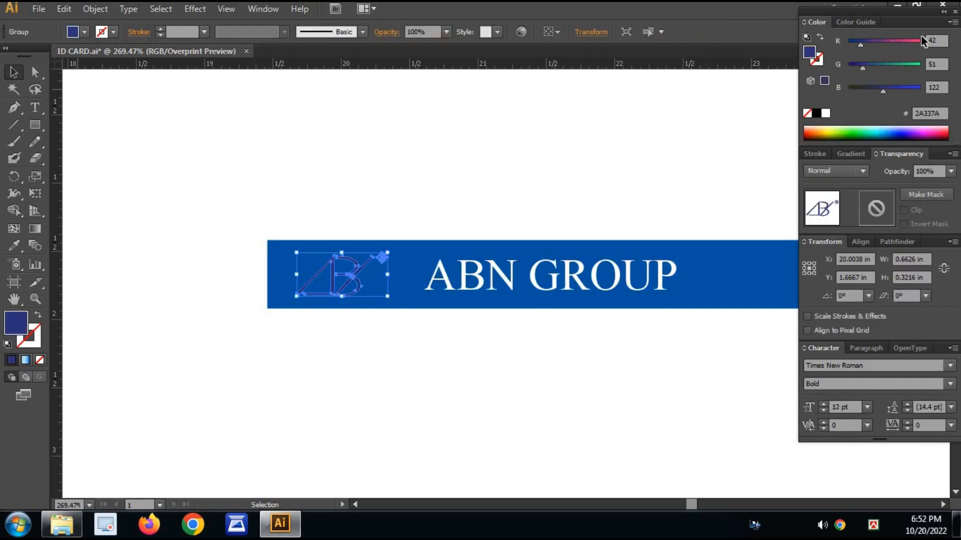
{"action": "left_click", "coordinate": [502, 401]}
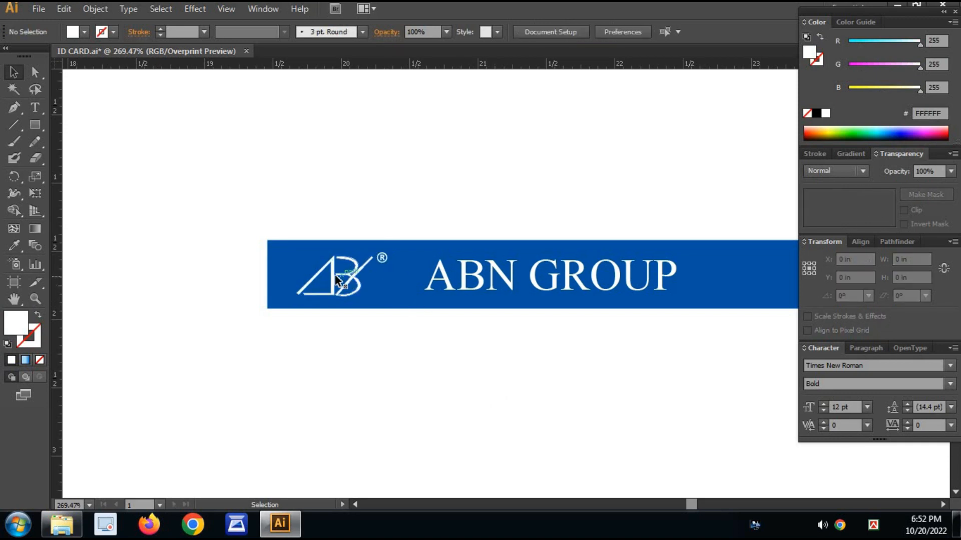
Enlarge the strip's logo to about 0.4 in high and reduce the "ABN GROUP" text beside it to about 20.44 pt.
{"action": "left_click", "coordinate": [338, 275]}
{"action": "left_click_drag", "start_coordinate": [390, 275], "coordinate": [410, 298]}
{"action": "left_click", "coordinate": [631, 342]}
{"action": "left_click_drag", "start_coordinate": [633, 342], "coordinate": [525, 349]}
{"action": "left_click", "coordinate": [490, 285]}
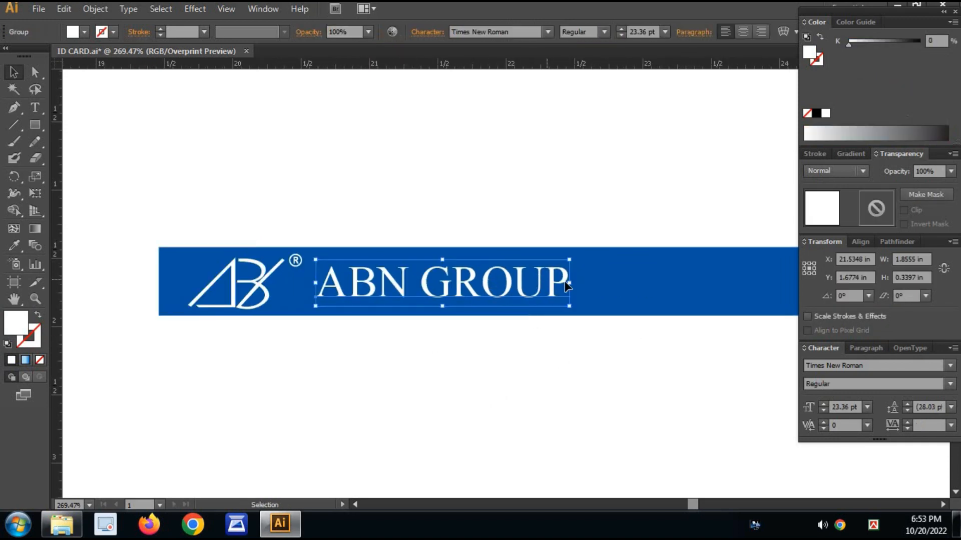
{"action": "left_click_drag", "start_coordinate": [569, 284], "coordinate": [538, 283]}
{"action": "left_click", "coordinate": [501, 370]}
Group the white logo with its "ABN GROUP" text and place a copy about 3 in farther right on the strip.
{"action": "key", "text": "ctrl+minus"}
{"action": "key", "text": "ctrl+minus"}
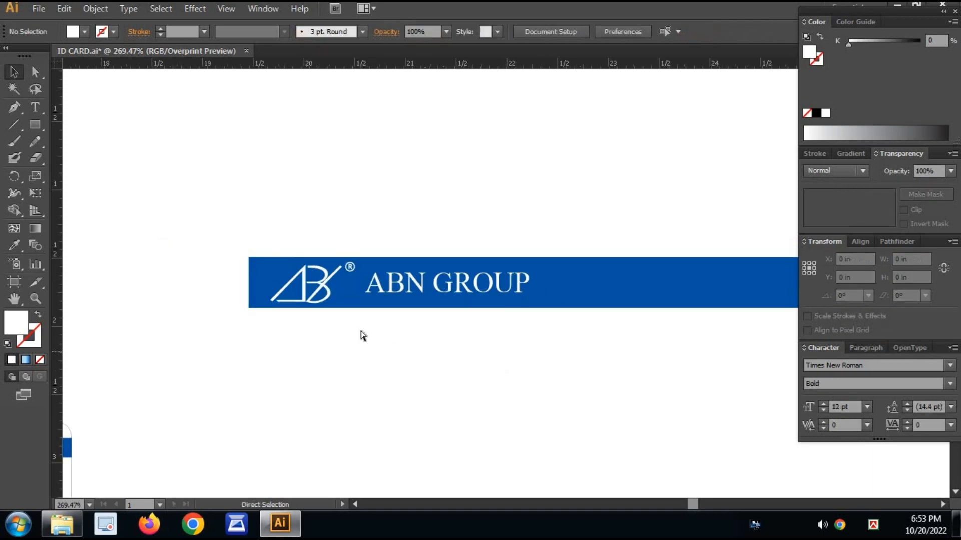
{"action": "left_click", "coordinate": [372, 282]}
{"action": "left_click", "coordinate": [473, 285], "text": "shift"}
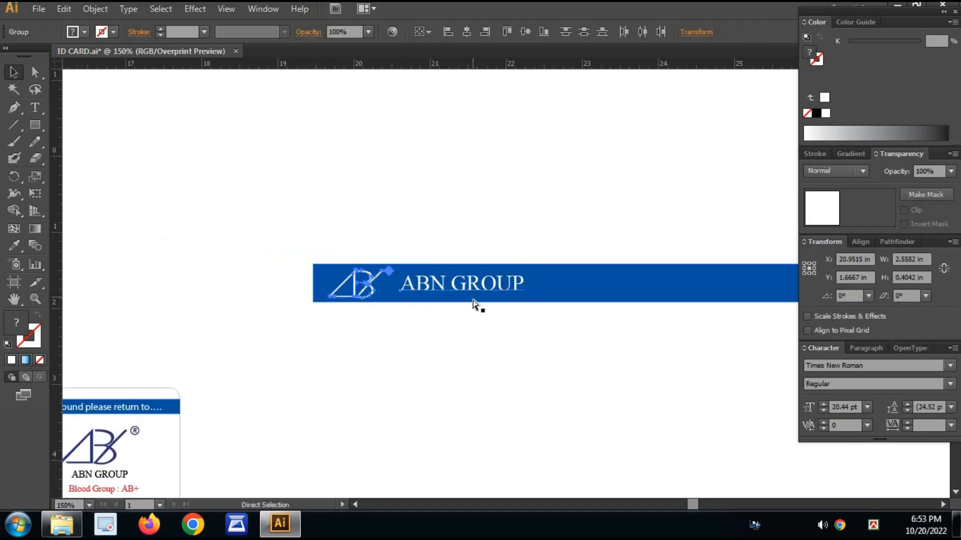
{"action": "left_click_drag", "start_coordinate": [455, 369], "coordinate": [332, 351]}
{"action": "left_click", "coordinate": [332, 352]}
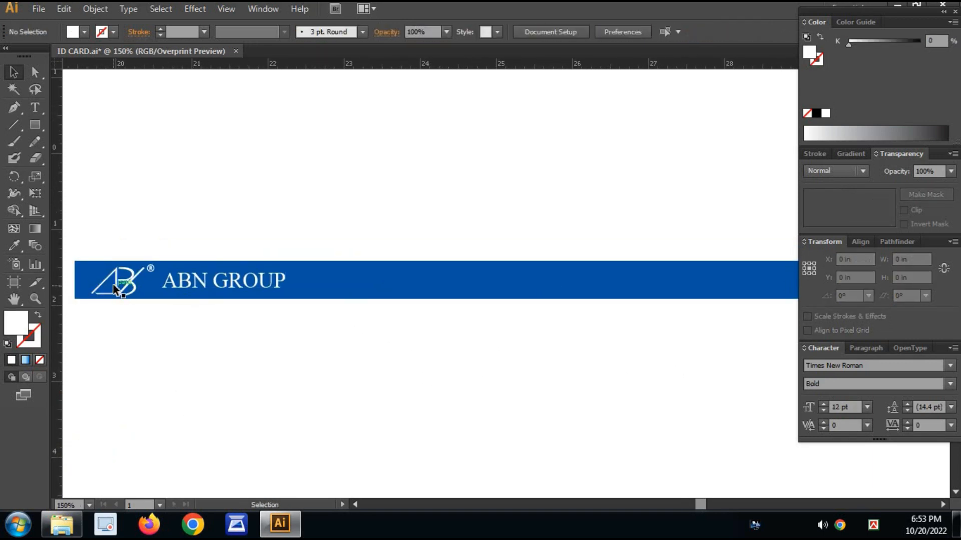
{"action": "left_click_drag", "start_coordinate": [134, 288], "coordinate": [358, 289]}
Repeat the logo-and-text duplication five times along the strip and extend the strip's right end by about 1.2 in to enclose the last copy.
{"action": "key", "text": "ctrl+minus"}
{"action": "scroll", "coordinate": [439, 389], "scroll_direction": "right", "scroll_amount": 4}
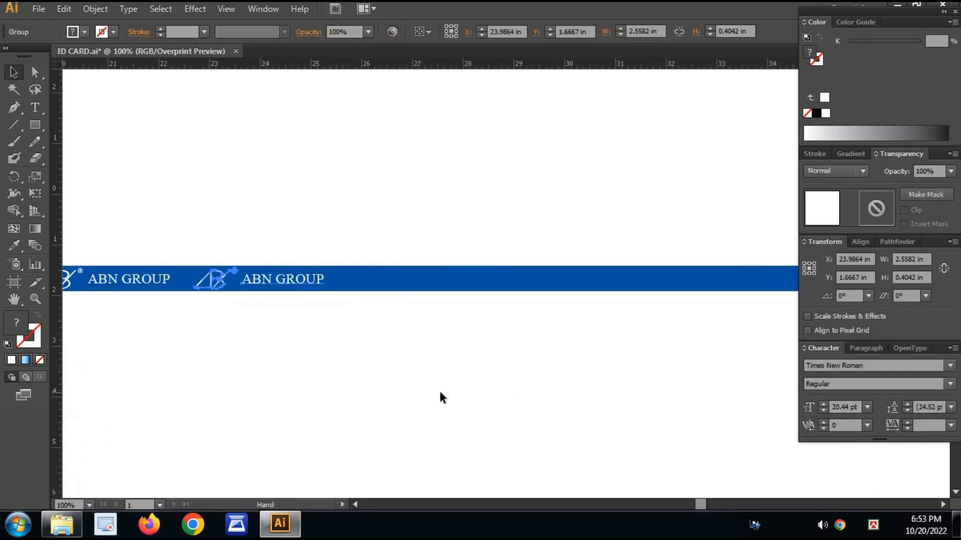
{"action": "key", "text": "ctrl+d"}
{"action": "key", "text": "ctrl+d"}
{"action": "key", "text": "ctrl+d"}
{"action": "scroll", "coordinate": [440, 393], "scroll_direction": "right", "scroll_amount": 2}
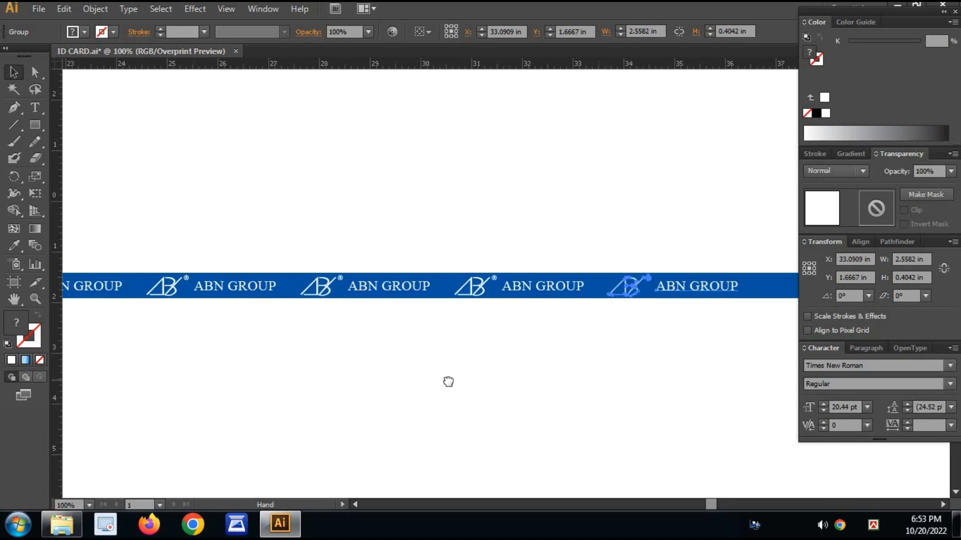
{"action": "key", "text": "ctrl+d"}
{"action": "key", "text": "Tab"}
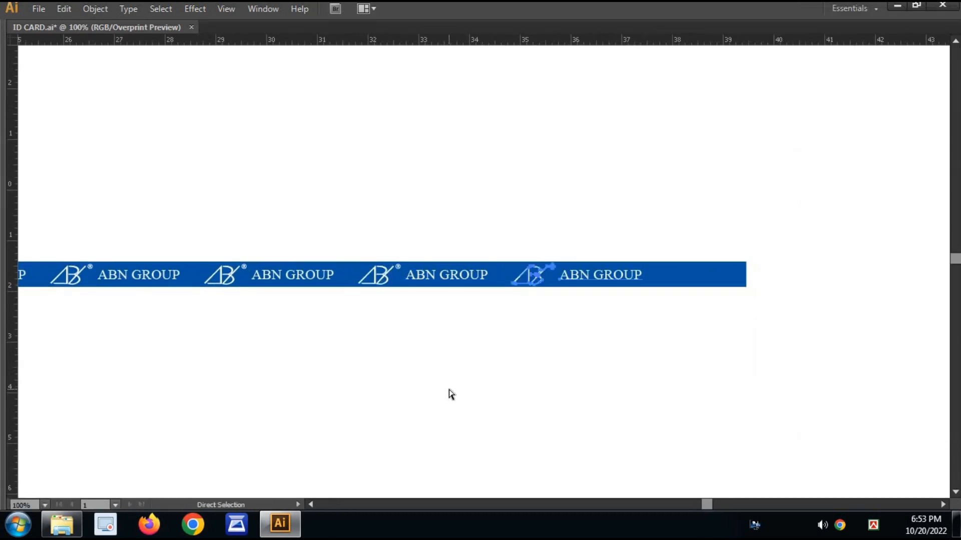
{"action": "key", "text": "ctrl+d"}
{"action": "left_click", "coordinate": [695, 306]}
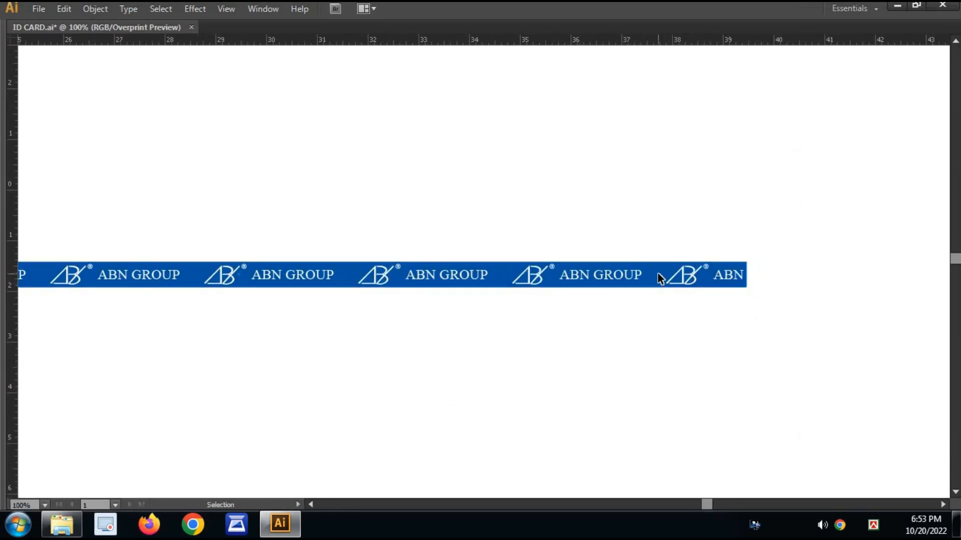
{"action": "left_click_drag", "start_coordinate": [747, 275], "coordinate": [809, 274]}
Examine the repeated logo and "ABN GROUP" text along the blue strip, including a close look at its start.
{"action": "key", "text": "space"}
{"action": "left_click_drag", "start_coordinate": [508, 374], "coordinate": [699, 400]}
{"action": "key", "text": "space"}
{"action": "key", "text": "space"}
{"action": "left_click_drag", "start_coordinate": [517, 409], "coordinate": [575, 411]}
{"action": "key", "text": "space"}
{"action": "left_click_drag", "start_coordinate": [644, 417], "coordinate": [701, 414]}
{"action": "left_click_drag", "start_coordinate": [446, 409], "coordinate": [534, 394]}
{"action": "left_click_drag", "start_coordinate": [367, 424], "coordinate": [417, 420]}
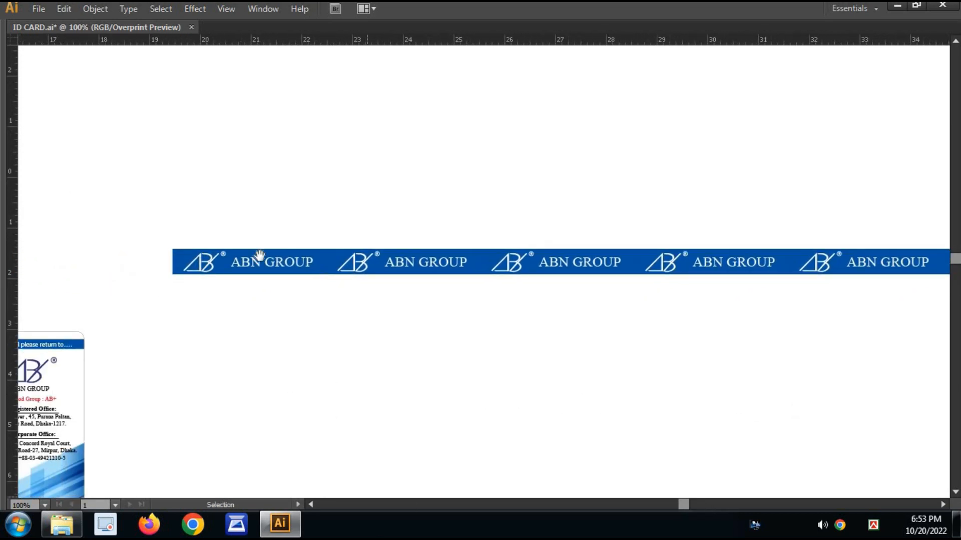
{"action": "key", "text": "Tab"}
{"action": "key", "text": "ctrl+space"}
{"action": "left_click_drag", "start_coordinate": [119, 202], "coordinate": [585, 345]}
{"action": "left_click_drag", "start_coordinate": [368, 349], "coordinate": [368, 329]}
{"action": "key", "text": "space"}
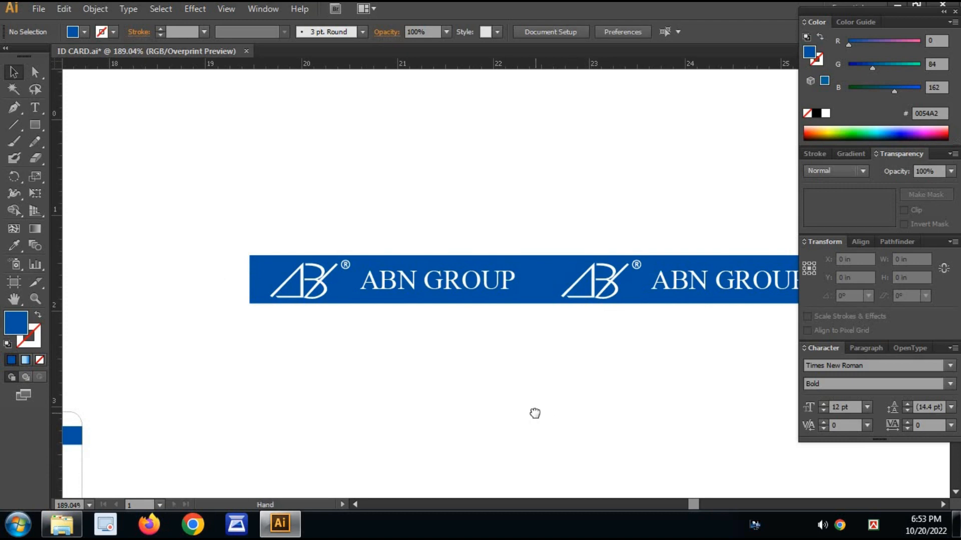
{"action": "left_click_drag", "start_coordinate": [535, 413], "coordinate": [405, 347]}
{"action": "key", "text": "space"}
{"action": "left_click_drag", "start_coordinate": [414, 386], "coordinate": [491, 350]}
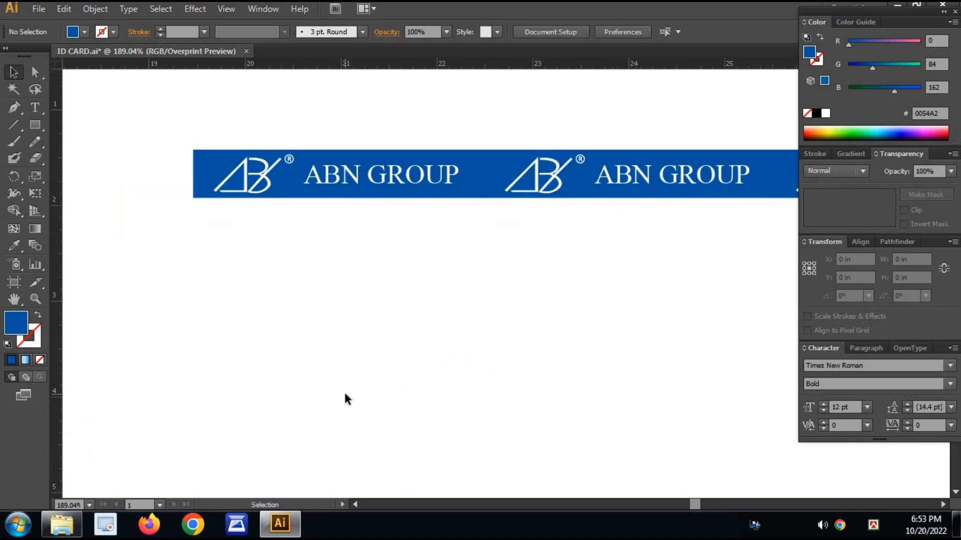
Examine the finished front and back of the ID card together at a larger scale.
{"action": "key", "text": "ctrl+minus"}
{"action": "key", "text": "ctrl+minus"}
{"action": "key", "text": "space"}
{"action": "left_click_drag", "start_coordinate": [643, 327], "coordinate": [590, 354]}
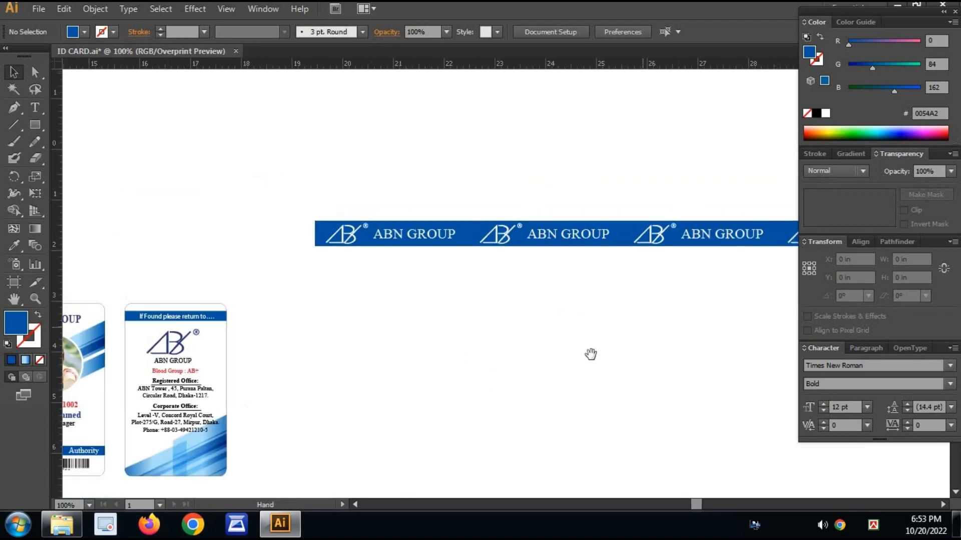
{"action": "left_click_drag", "start_coordinate": [479, 387], "coordinate": [705, 316]}
{"action": "left_click_drag", "start_coordinate": [401, 368], "coordinate": [467, 358]}
{"action": "key", "text": "ctrl+space"}
{"action": "left_click_drag", "start_coordinate": [275, 190], "coordinate": [639, 438]}
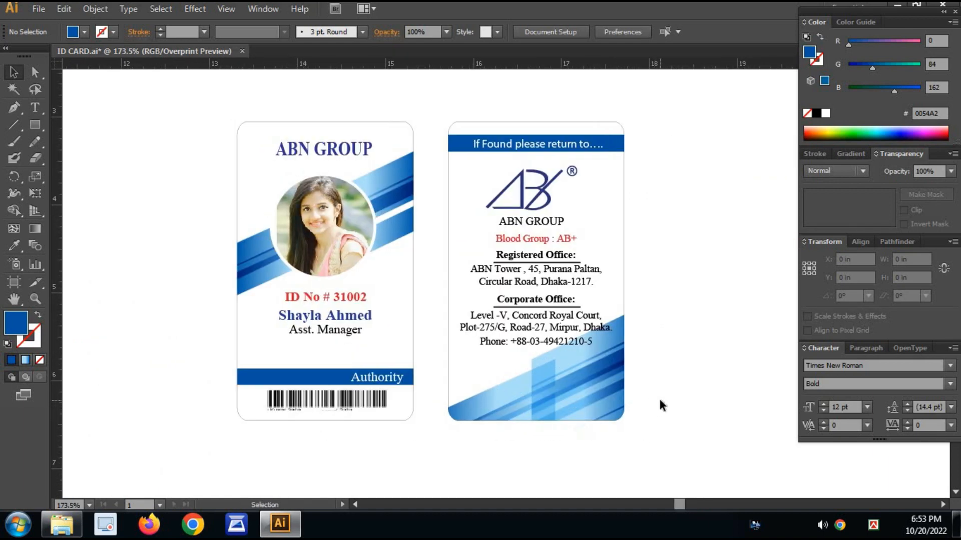